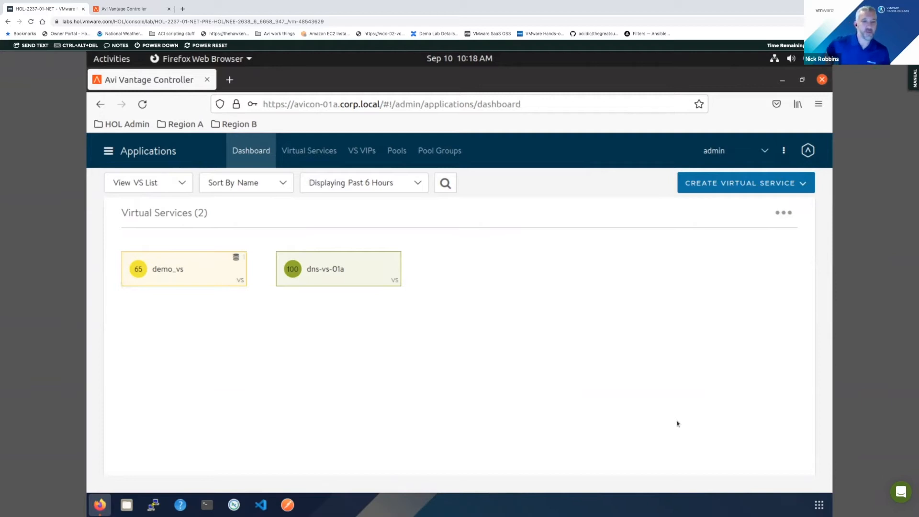
click(181, 124)
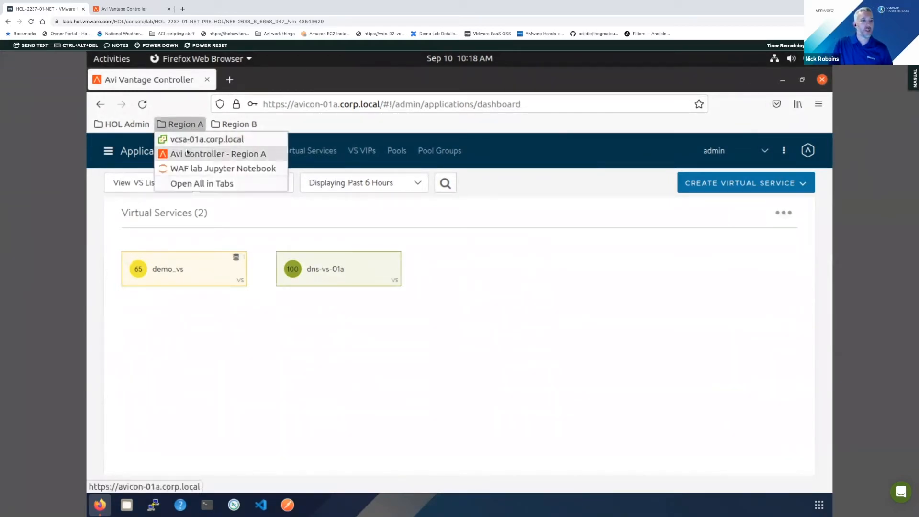
click(567, 335)
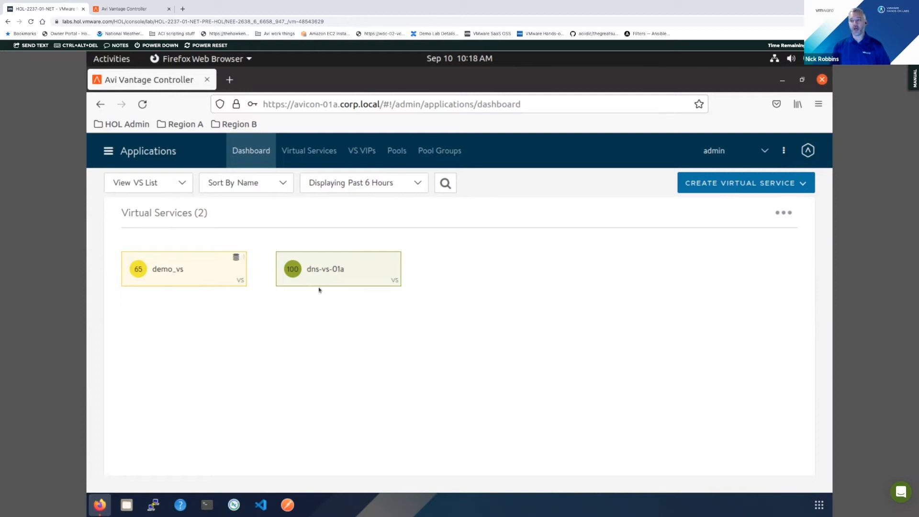
- Go to the infrastructure clouds list and check which cloud types are available for creating a new cloud
click(130, 152)
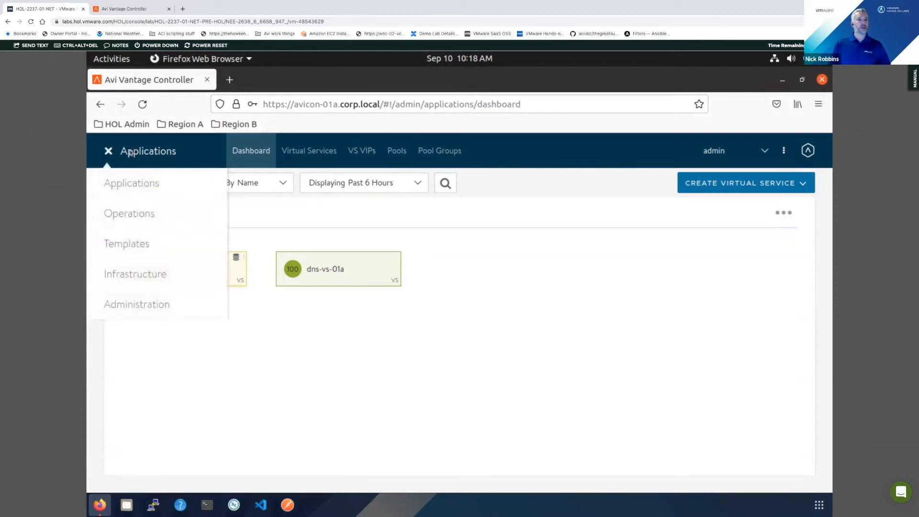
click(135, 274)
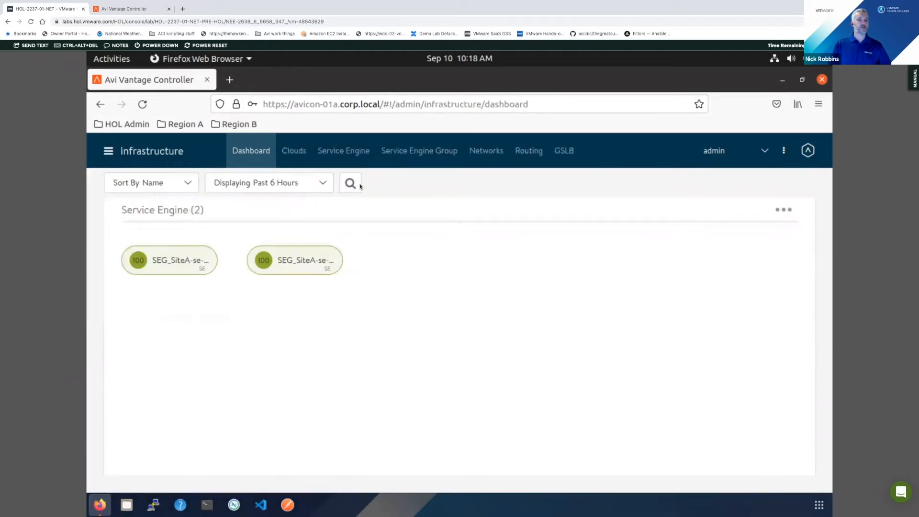
click(295, 155)
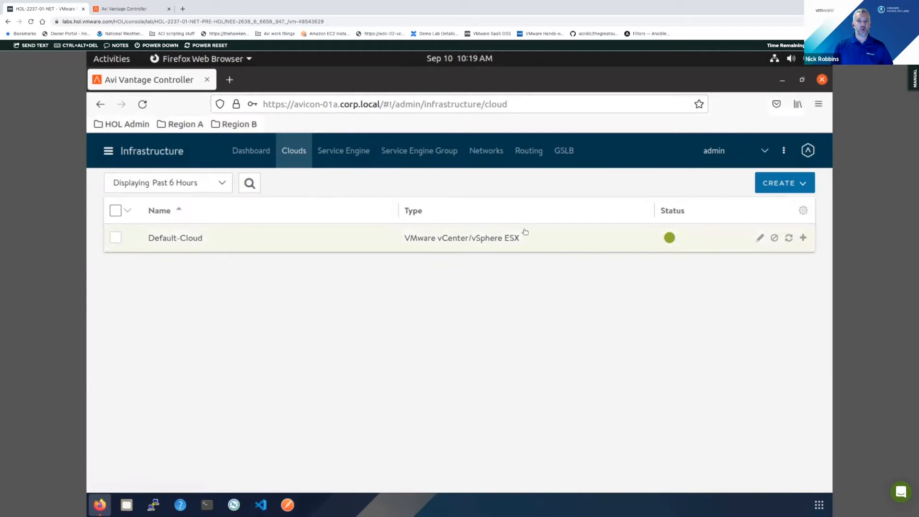
click(794, 185)
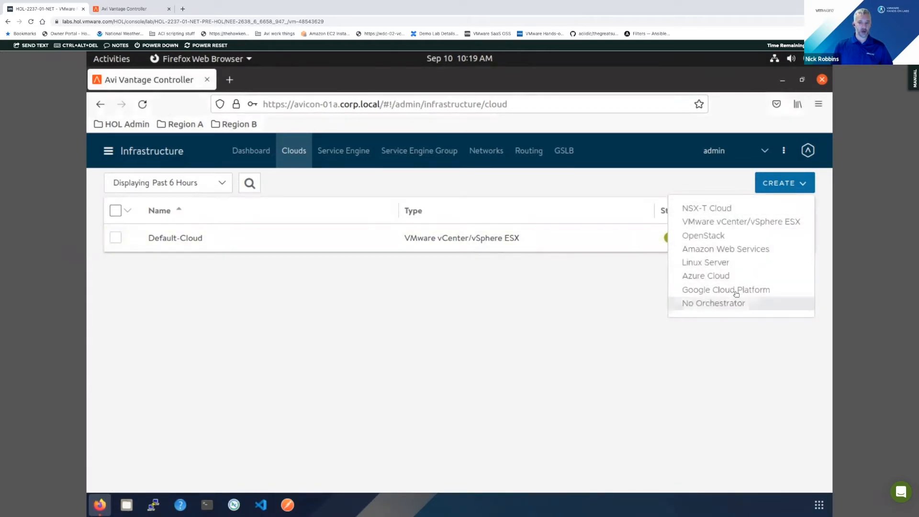
click(749, 237)
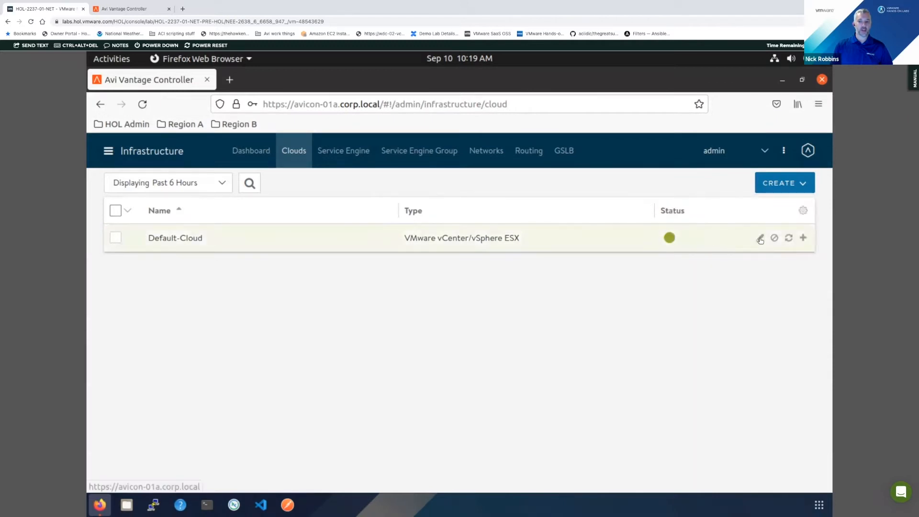
- Open Default-Cloud's configuration and review its vCenter login, license model and IPAM/DNS profile settings
click(759, 238)
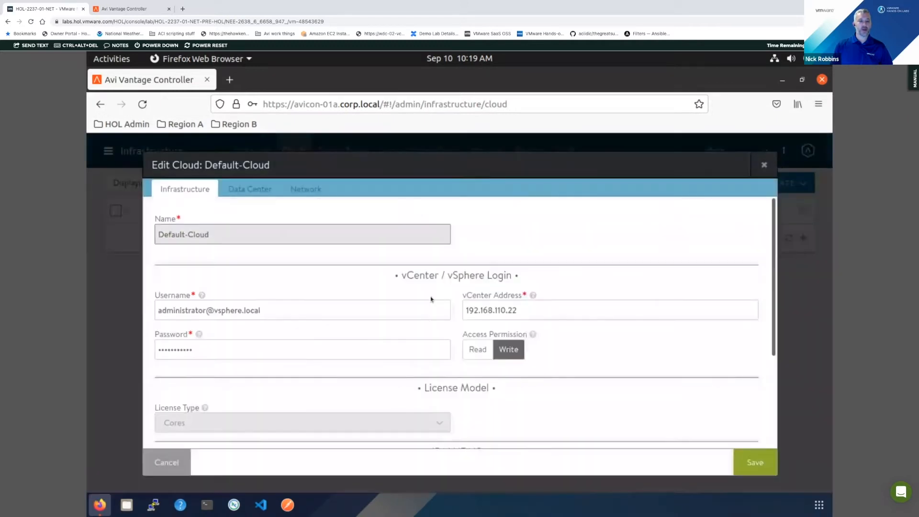
scroll(351, 311, down, 1)
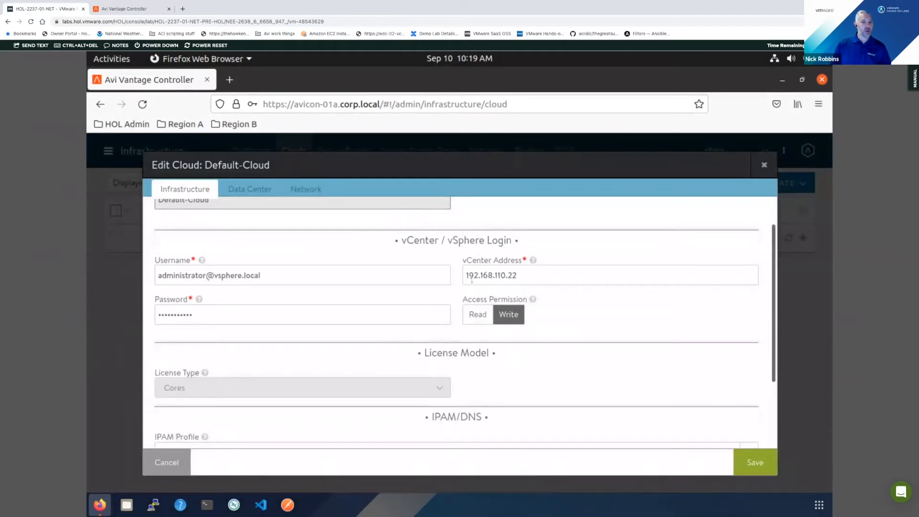
scroll(571, 324, down, 2)
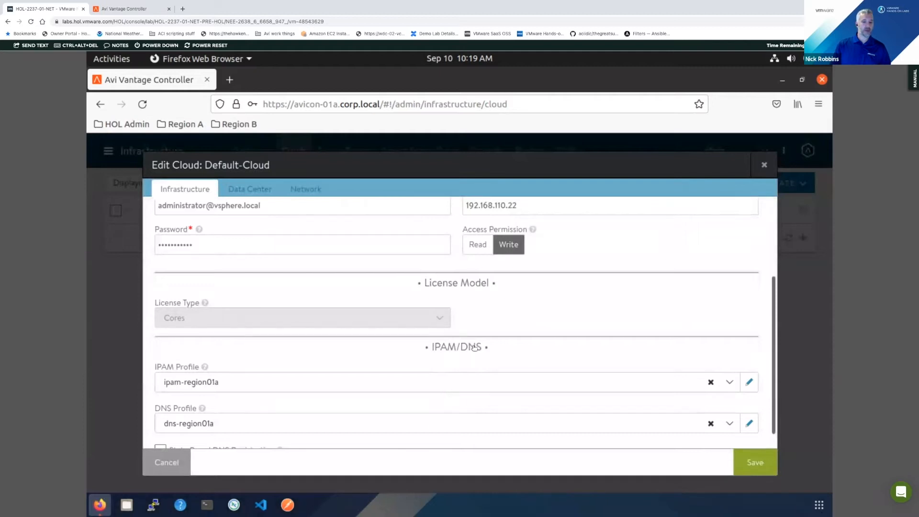
scroll(461, 248, up, 1)
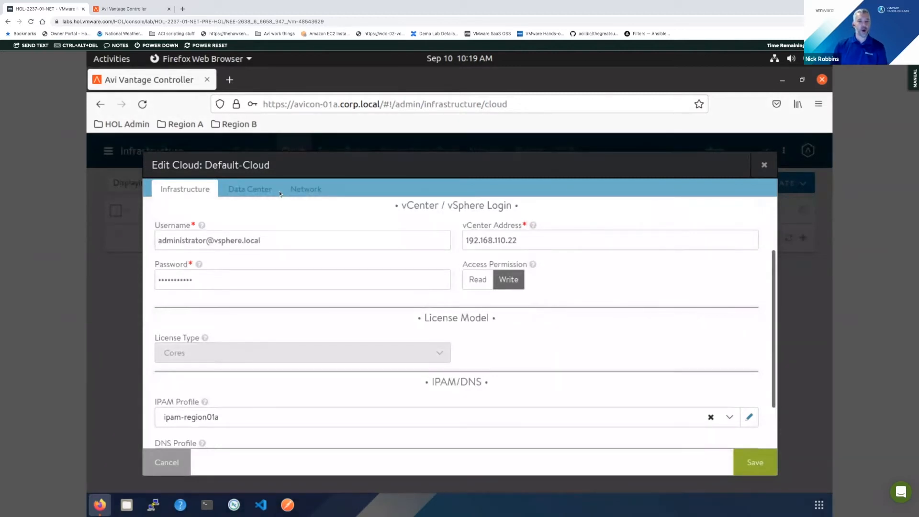
- Review Default-Cloud's data center settings and selectable management networks, discarding any changes on exit
click(256, 189)
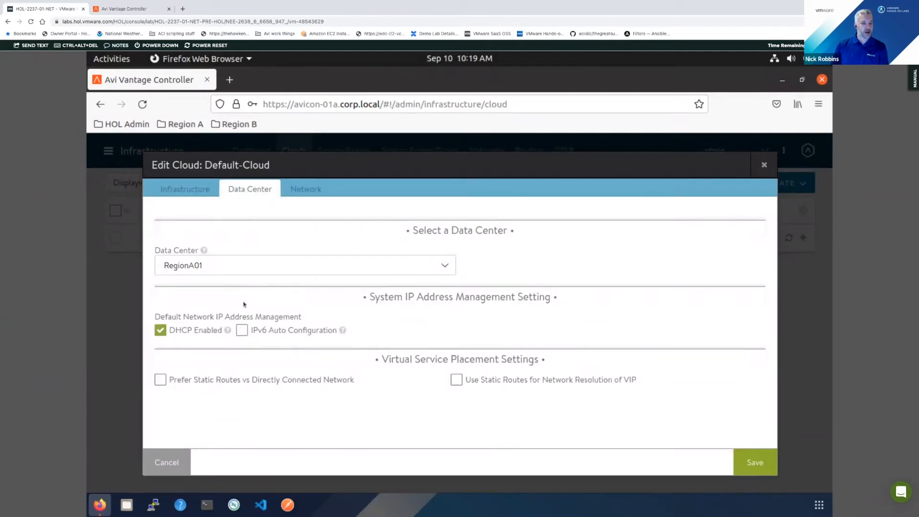
click(306, 189)
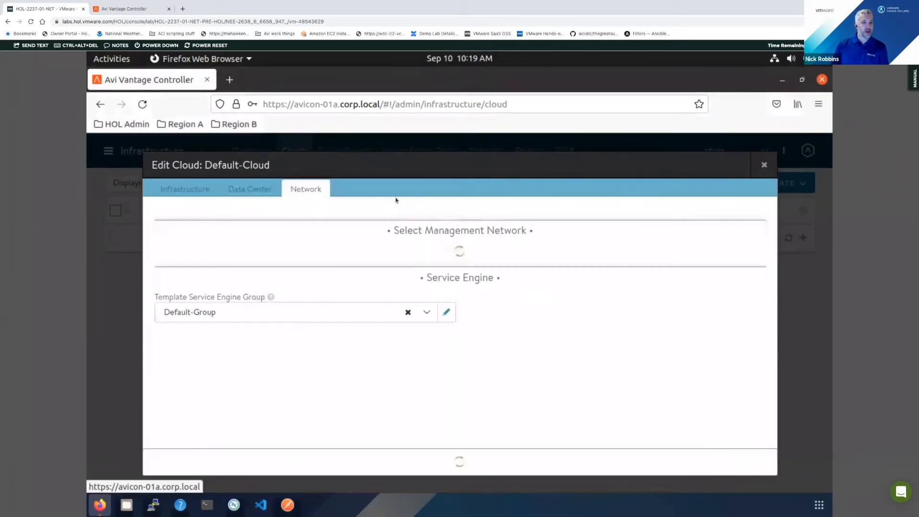
click(311, 269)
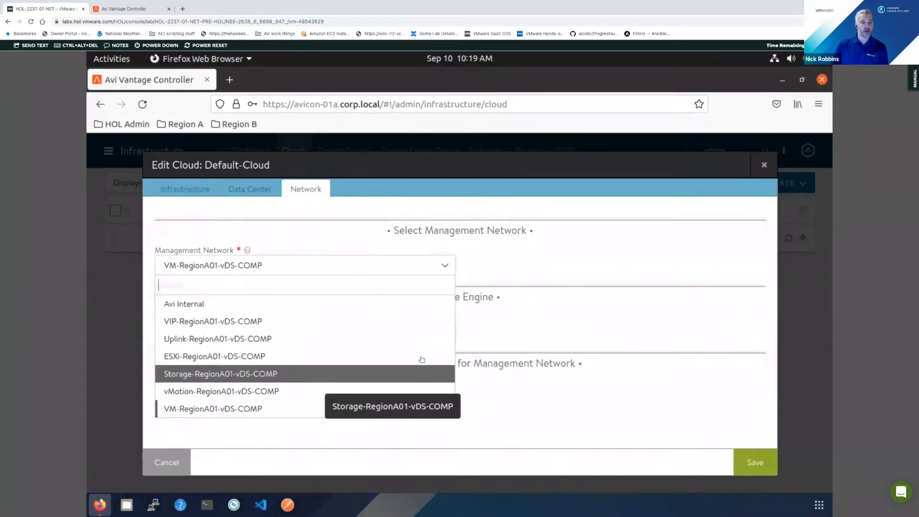
click(595, 289)
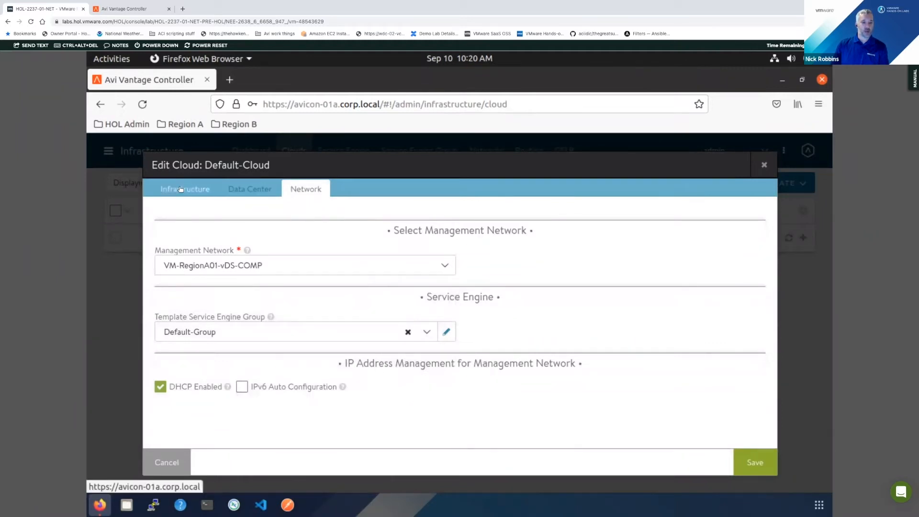
click(185, 459)
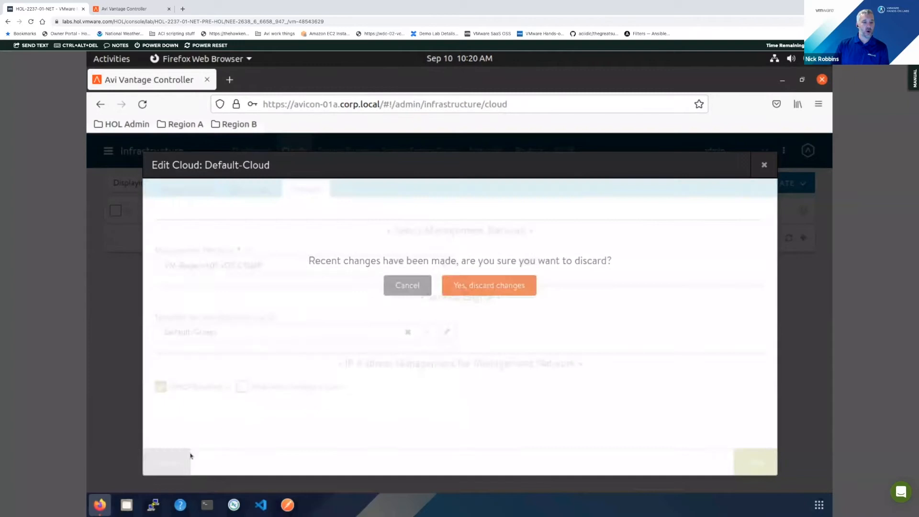
click(476, 287)
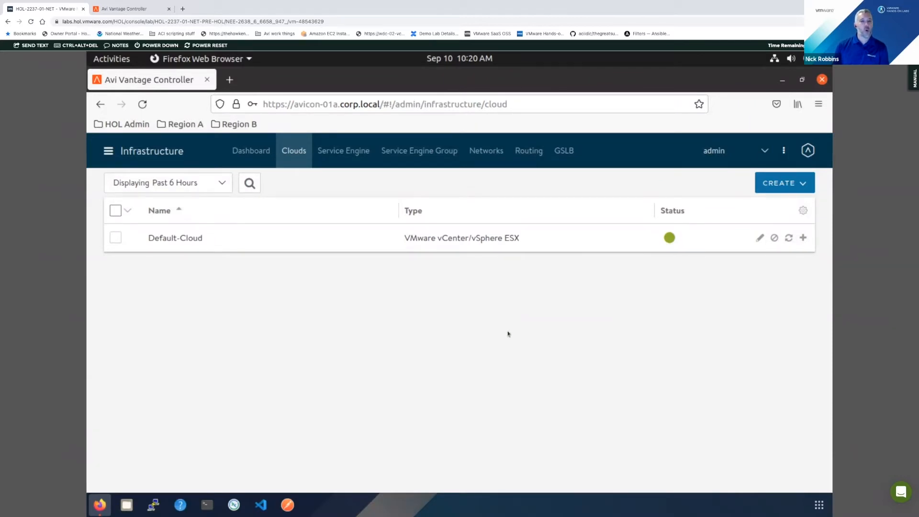
- Inspect which virtual services are placed on service engines SEG_SiteA-se-aqahf and SEG_SiteA-se-zvxzd
click(130, 150)
click(550, 390)
click(355, 162)
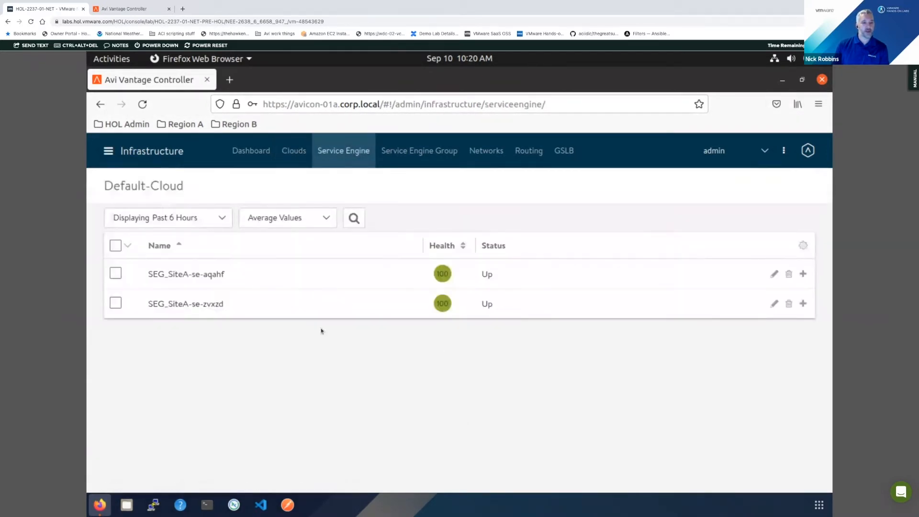
click(290, 279)
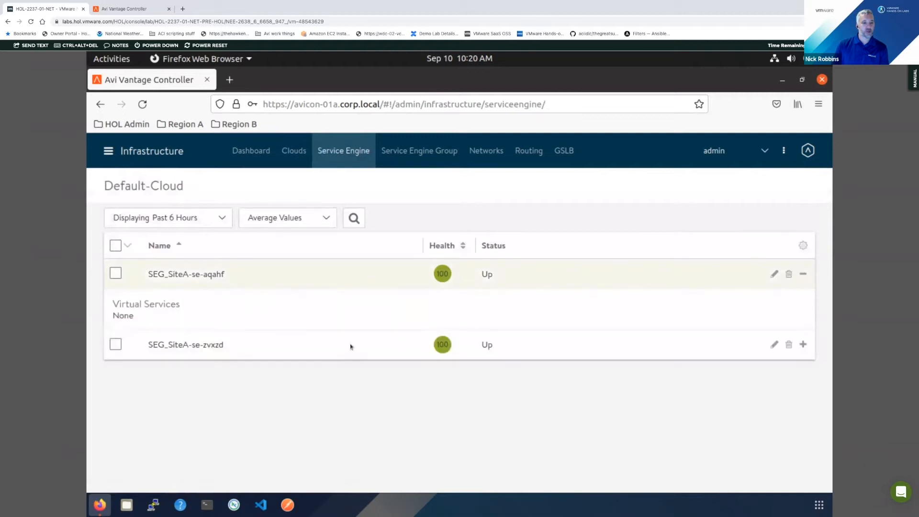
click(395, 349)
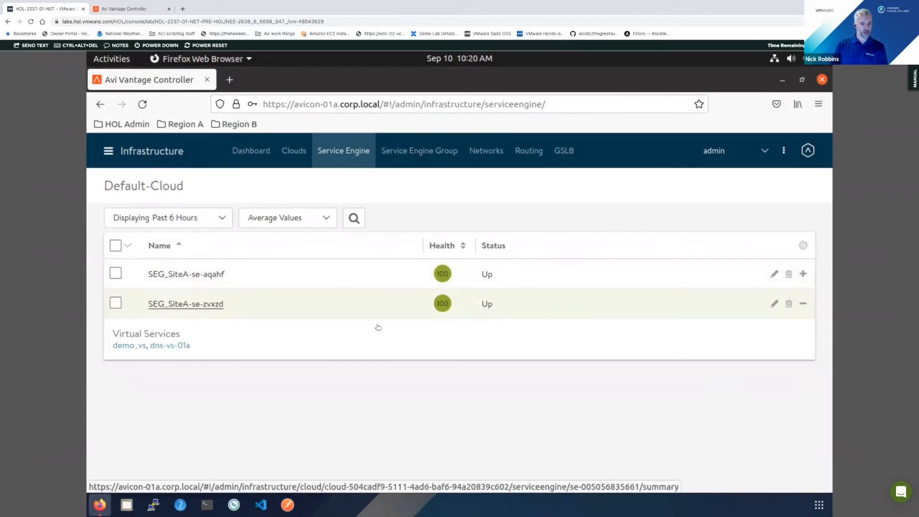
click(303, 311)
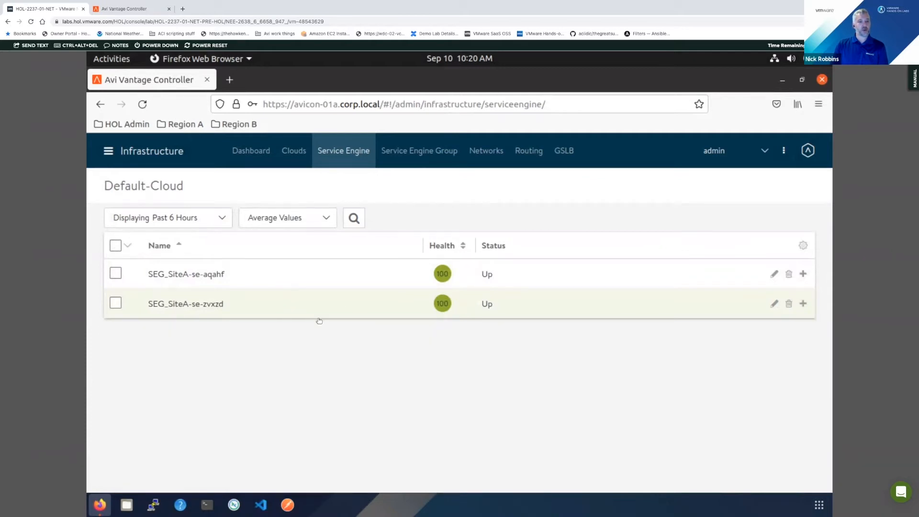
click(329, 304)
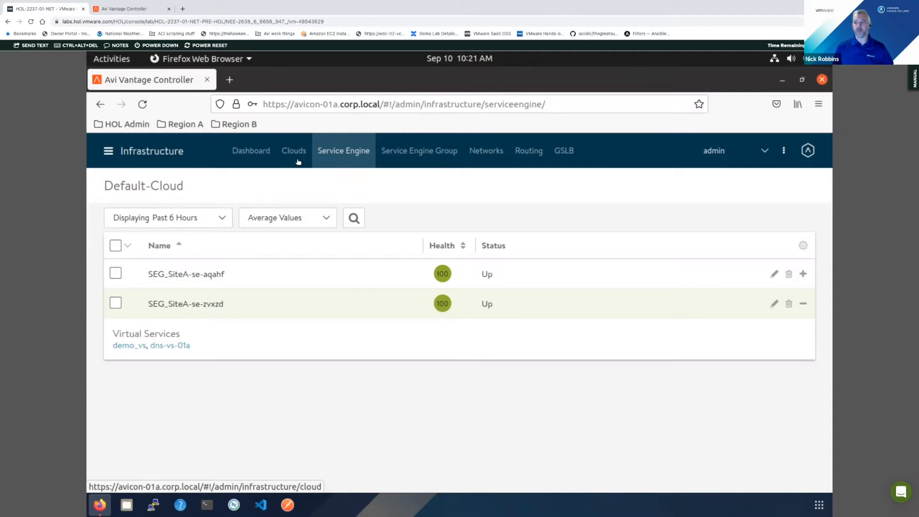
- Examine the service engine group Default-Group, including its high availability, capacity, memory and license settings
click(419, 151)
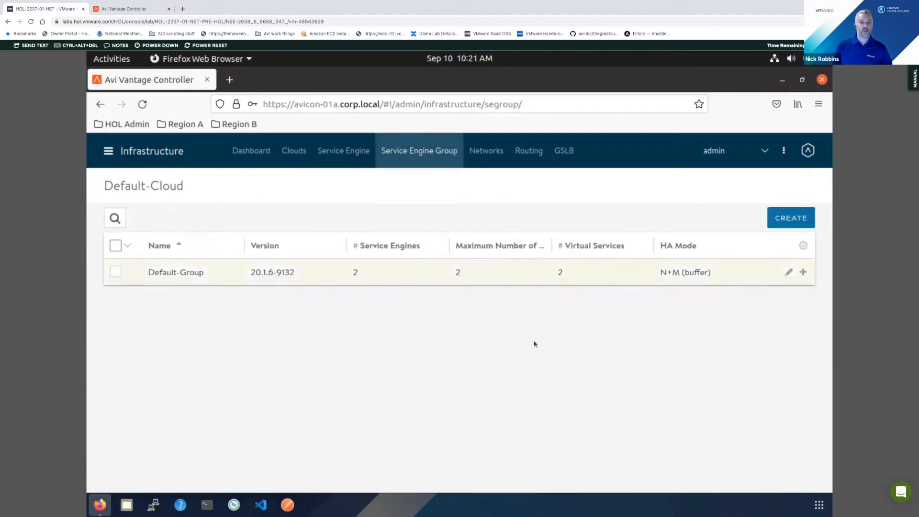
click(512, 275)
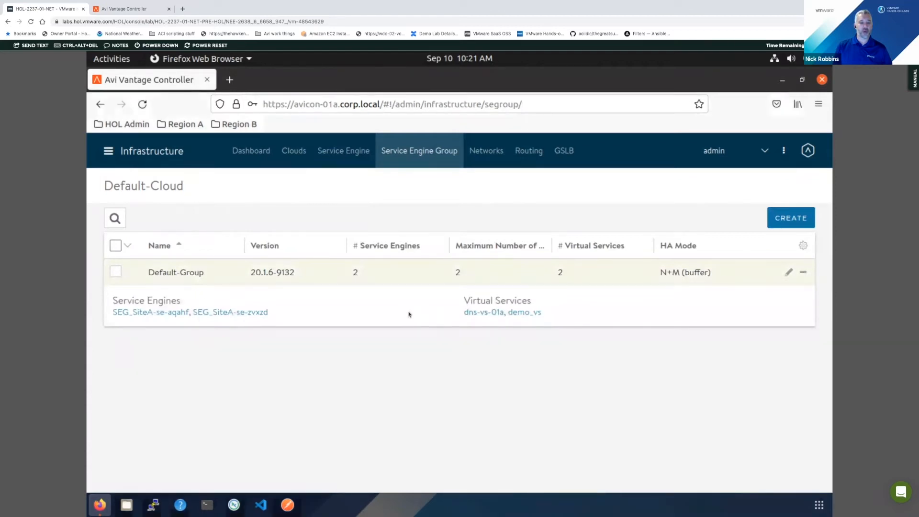
click(787, 273)
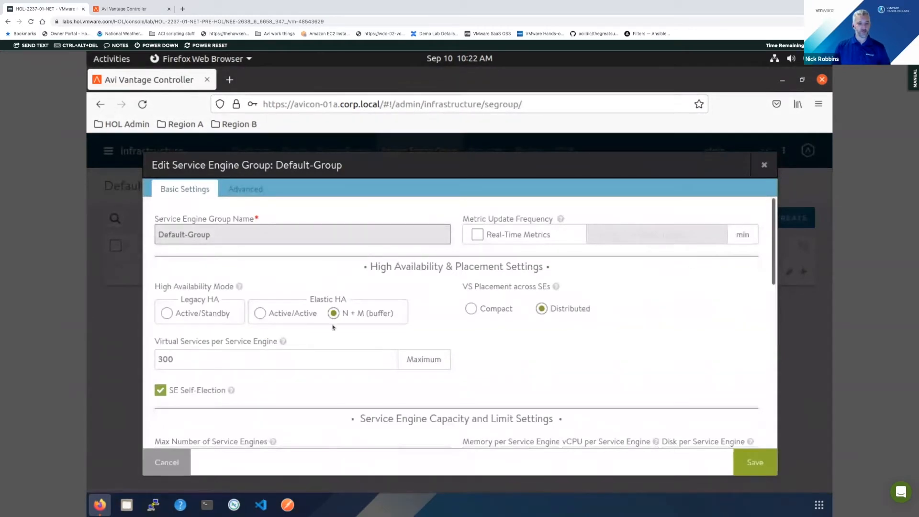
mouse_move(242, 287)
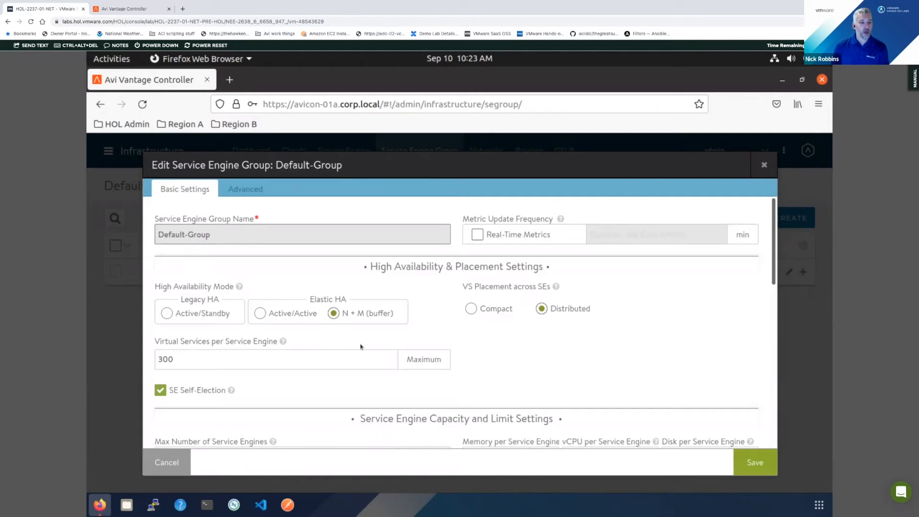
scroll(359, 344, down, 3)
scroll(608, 338, down, 3)
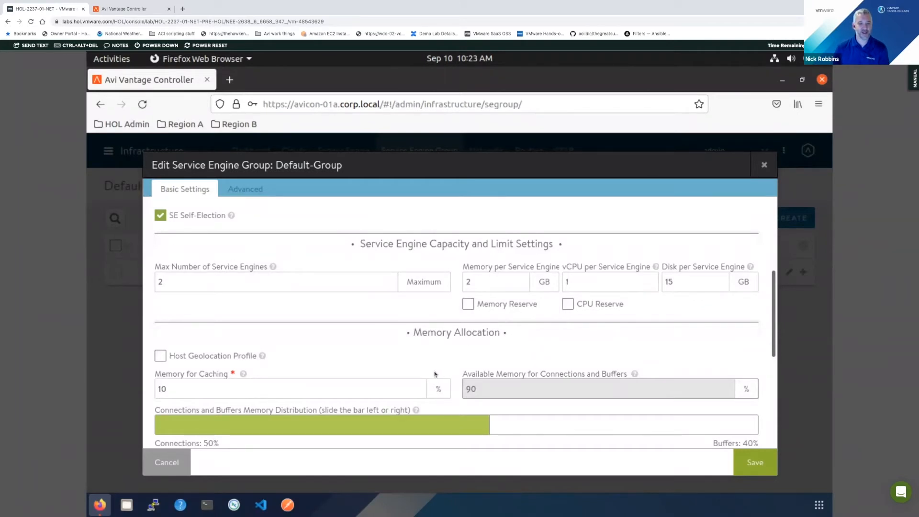
scroll(433, 367, down, 1)
scroll(433, 367, down, 3)
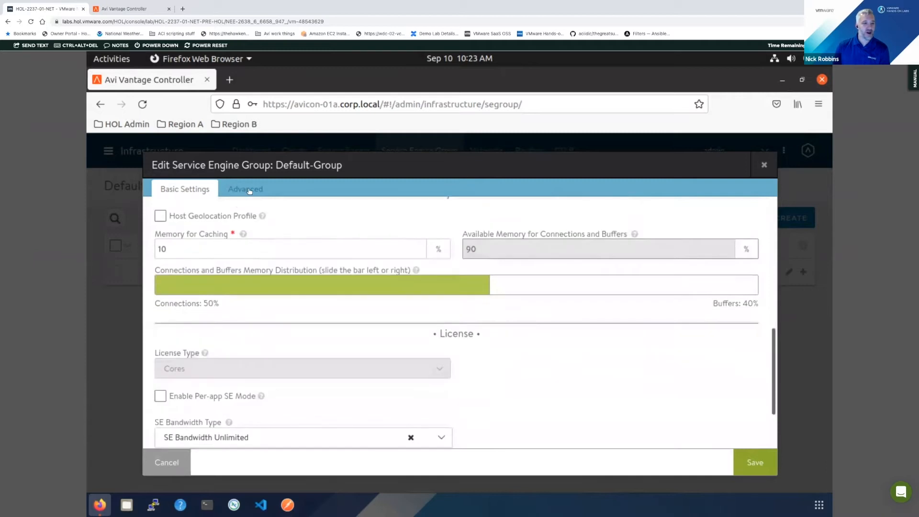
- Review Default-Group's advanced HA and placement, security and log streaming settings, then close it without saving
click(248, 189)
scroll(222, 252, up, 1)
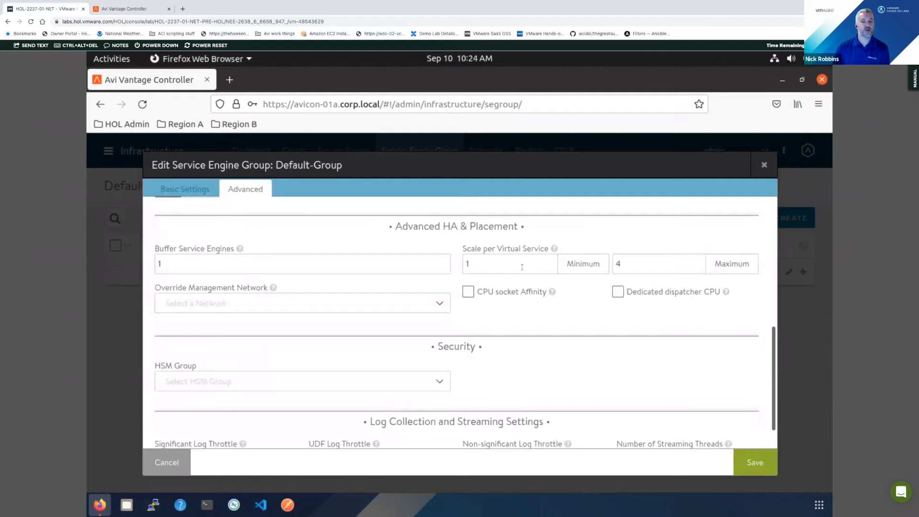
scroll(550, 392, down, 1)
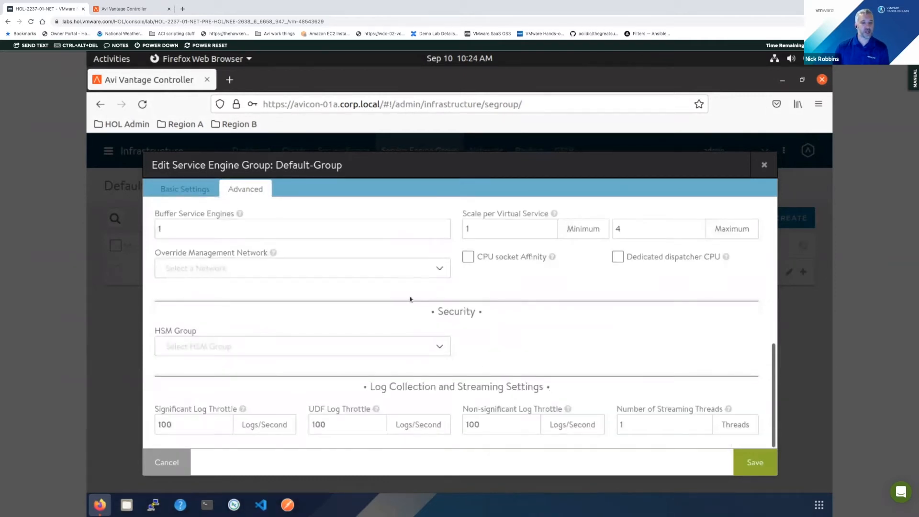
click(166, 462)
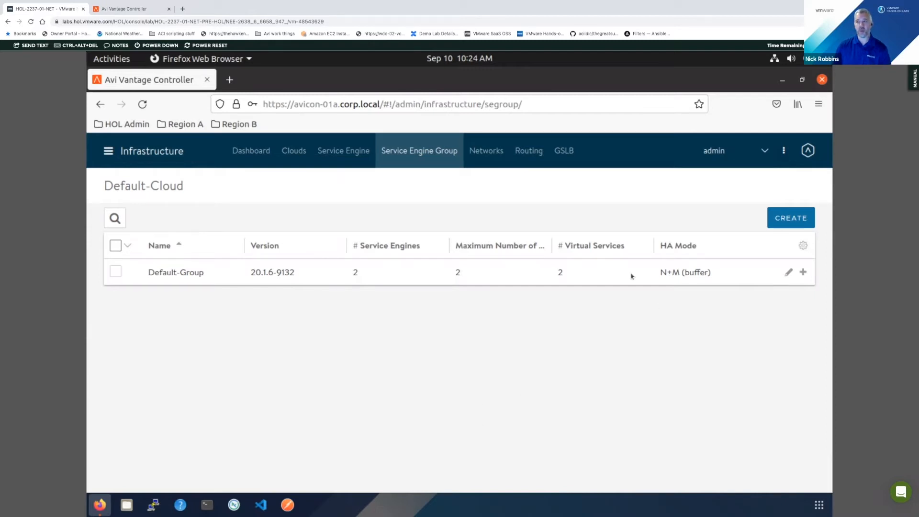
- Review Default-Cloud's network list and inspect the configured subnet and static IP pool of VM-RegionA01-vDS-COMP
click(485, 151)
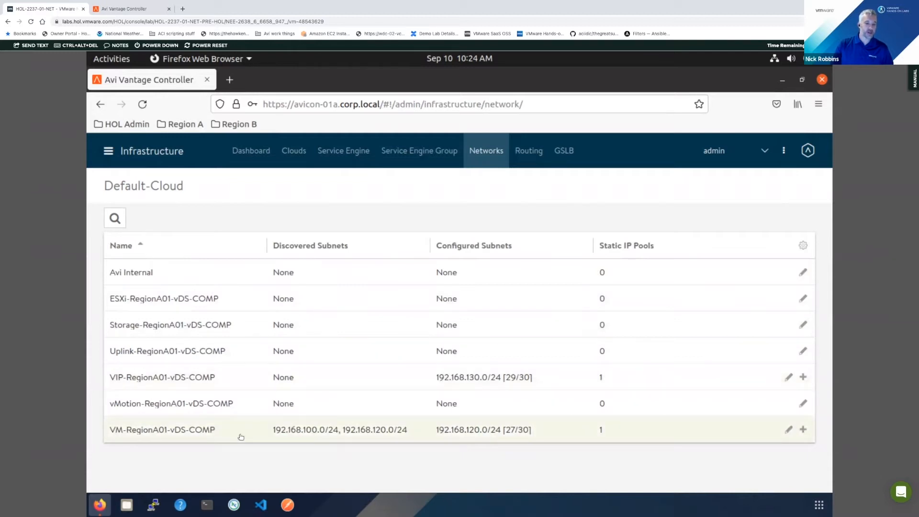
click(342, 432)
scroll(417, 433, down, 1)
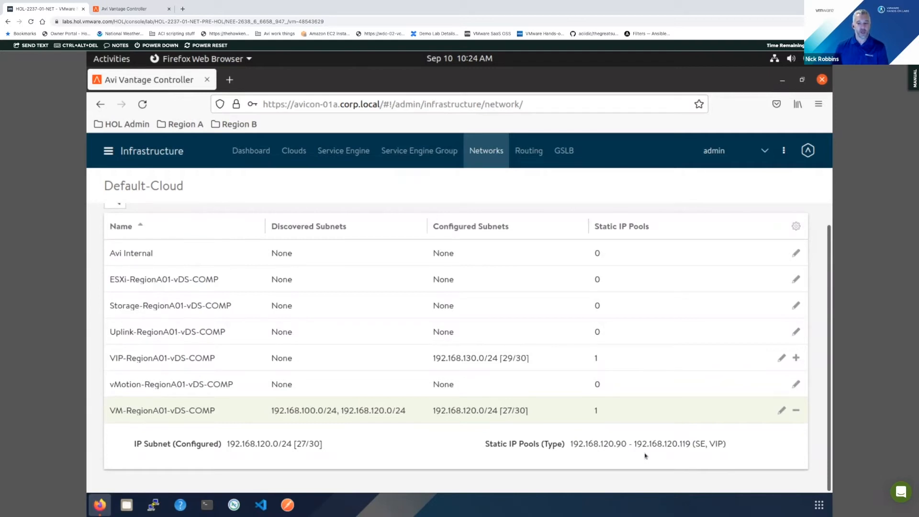
click(795, 410)
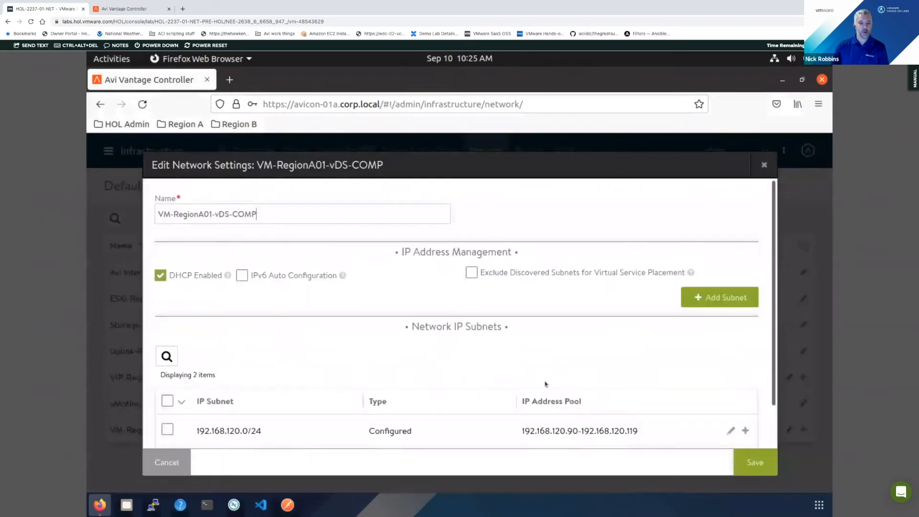
- Examine the static IP pool usage options for VM-RegionA01-vDS-COMP's 192.168.120.0/24 subnet, then close the network settings without saving
scroll(547, 385, down, 1)
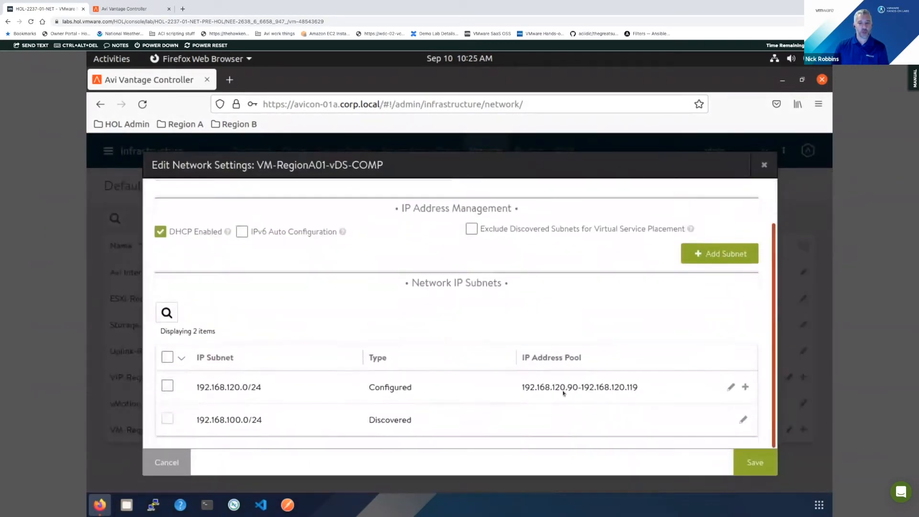
click(730, 386)
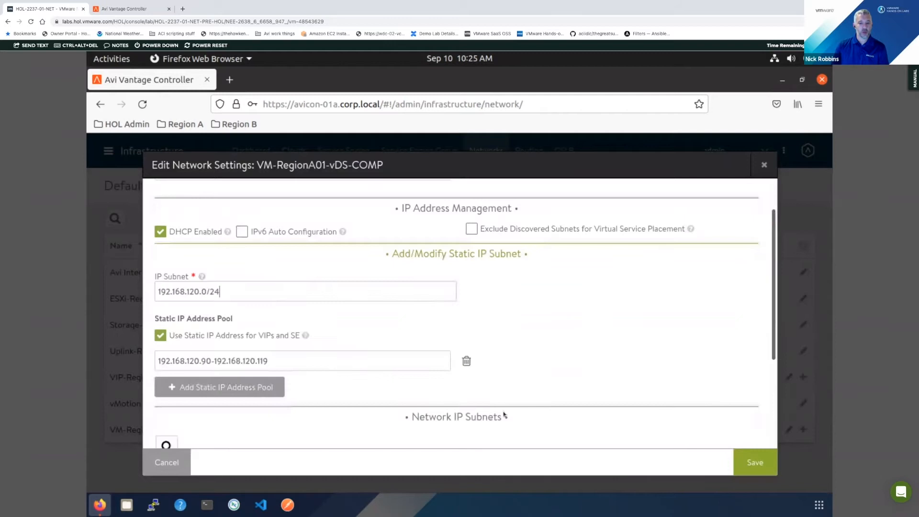
click(217, 335)
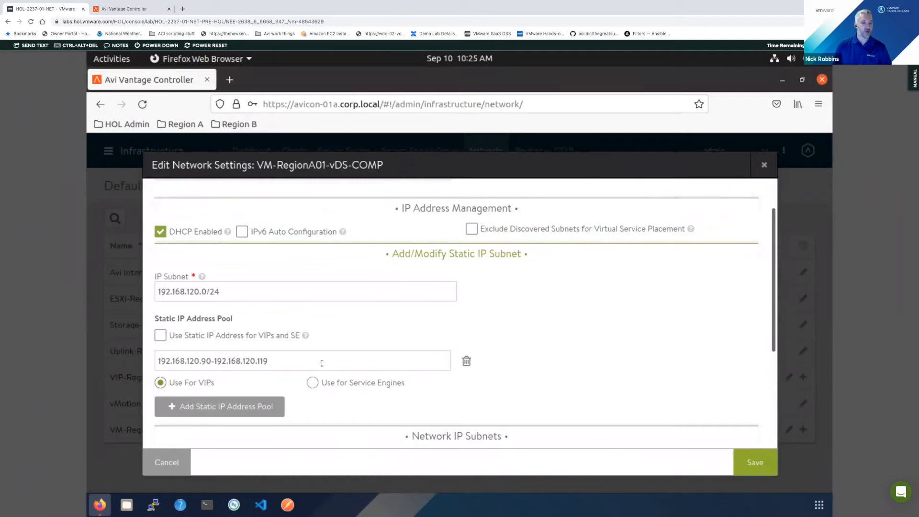
click(185, 461)
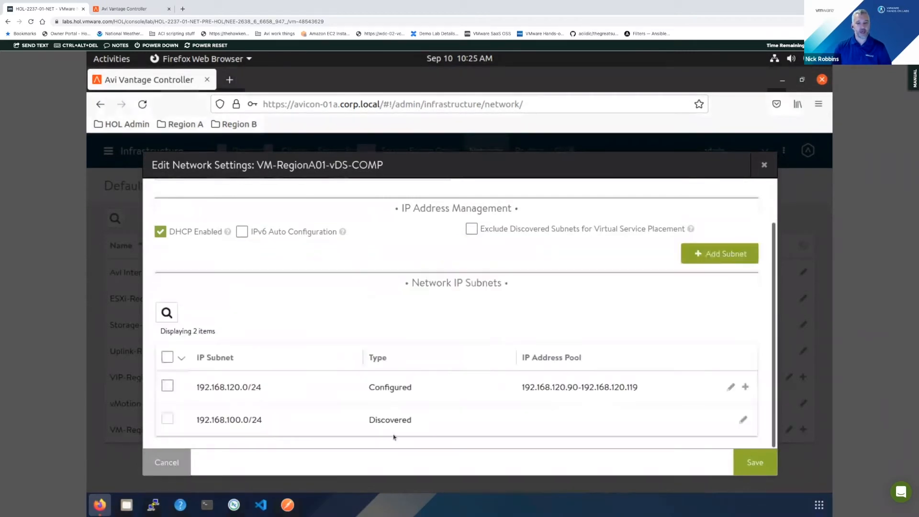
click(764, 165)
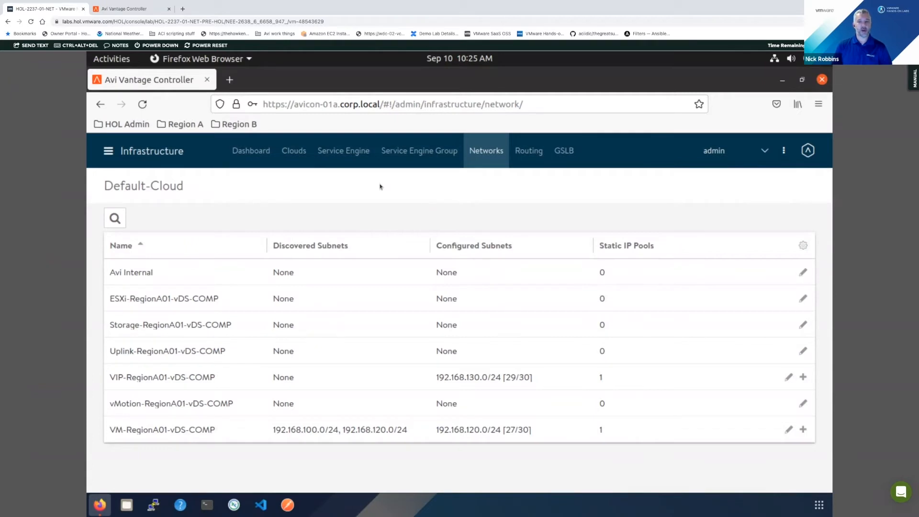
- Review the selectable tenants and the New Tenant options in the account administration, then cancel without creating one
click(764, 151)
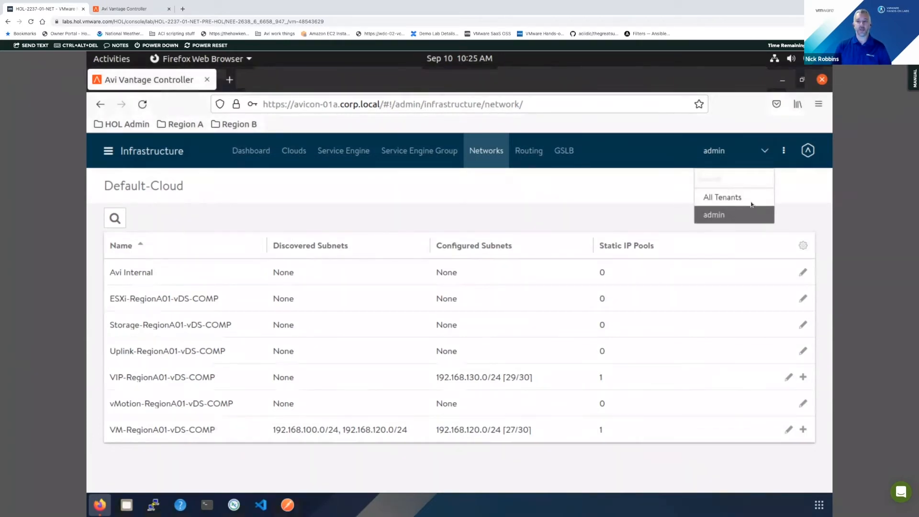
click(108, 150)
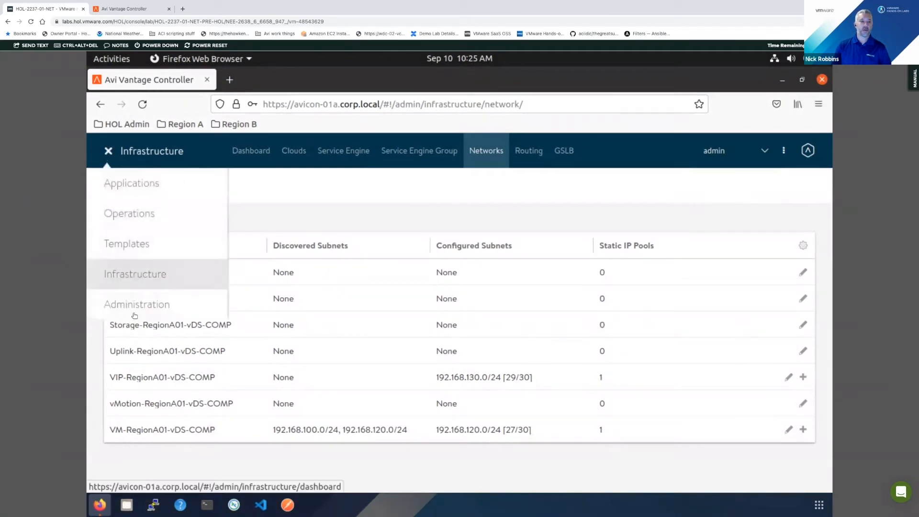
click(134, 313)
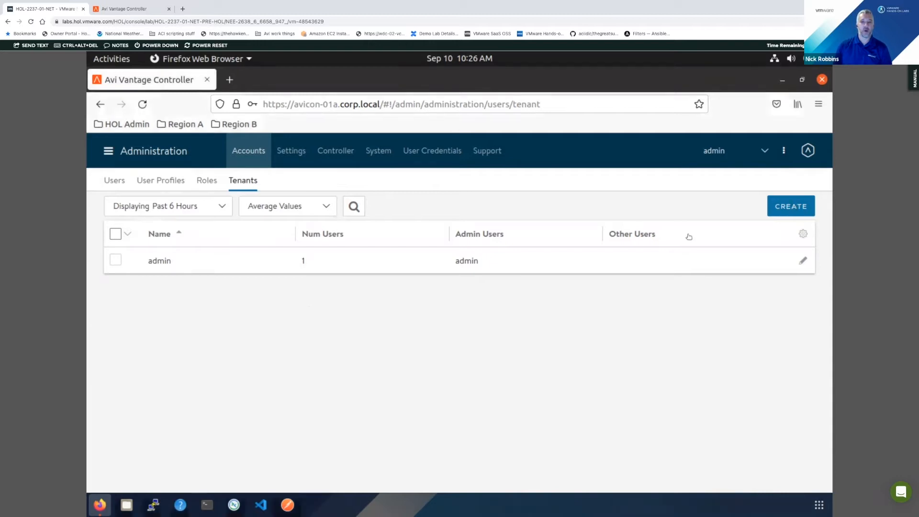
click(790, 206)
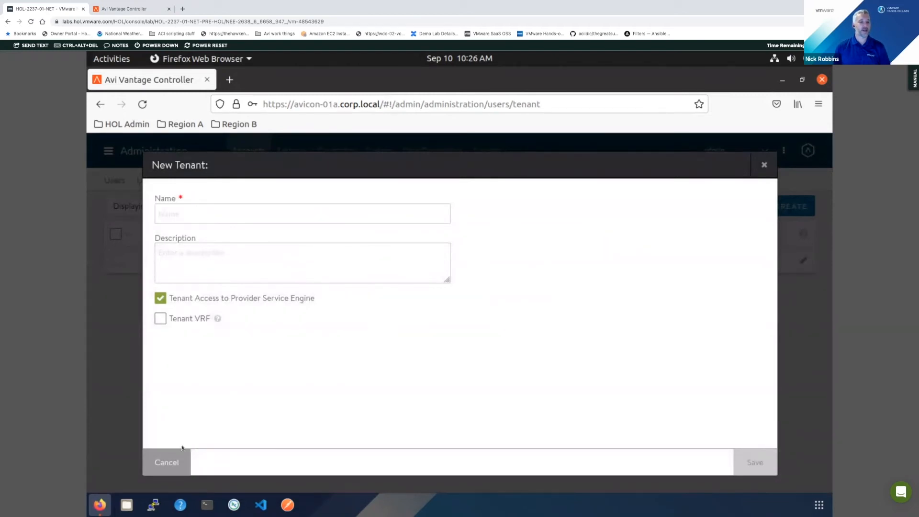
click(172, 463)
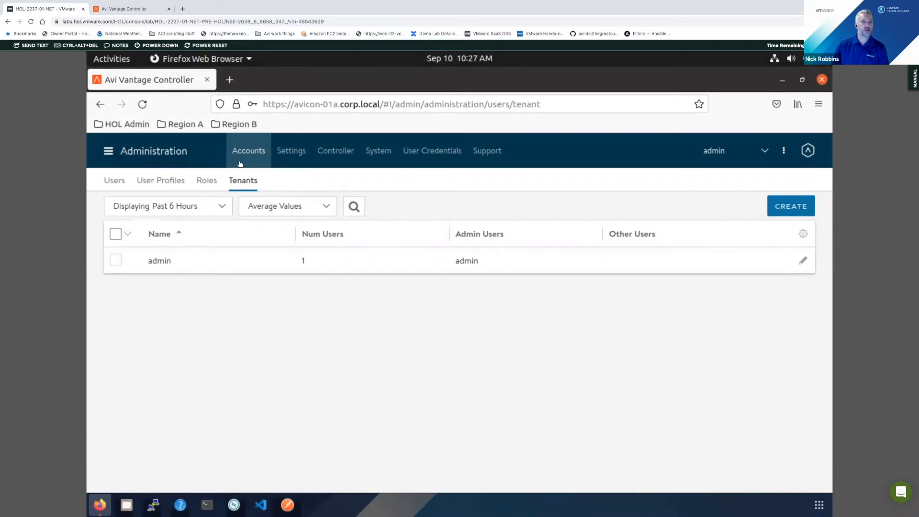
- Inspect the IPAM profile ipam-region01a, including its usable network configuration, and close it without saving
click(108, 151)
click(126, 242)
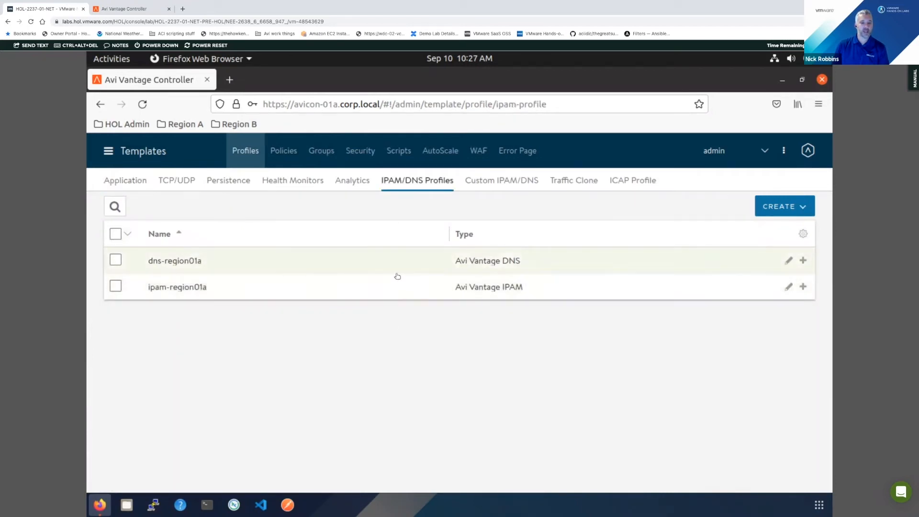
click(781, 287)
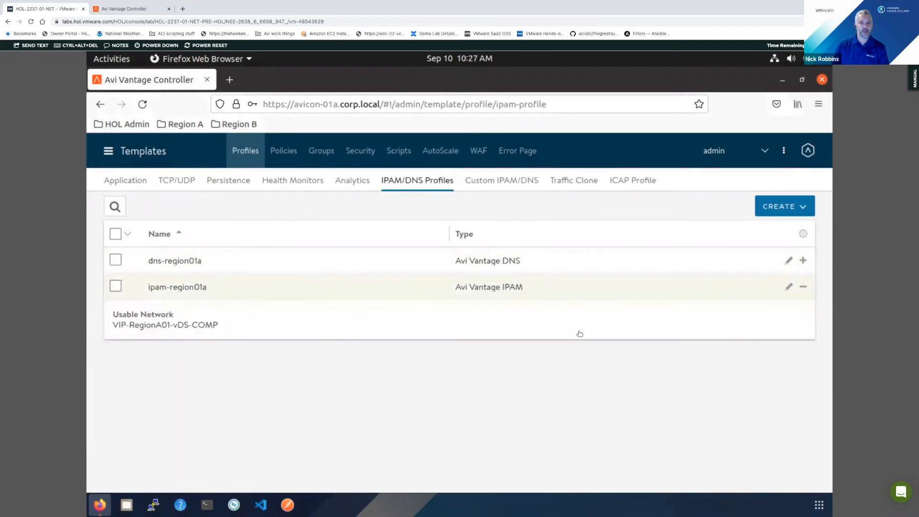
click(788, 287)
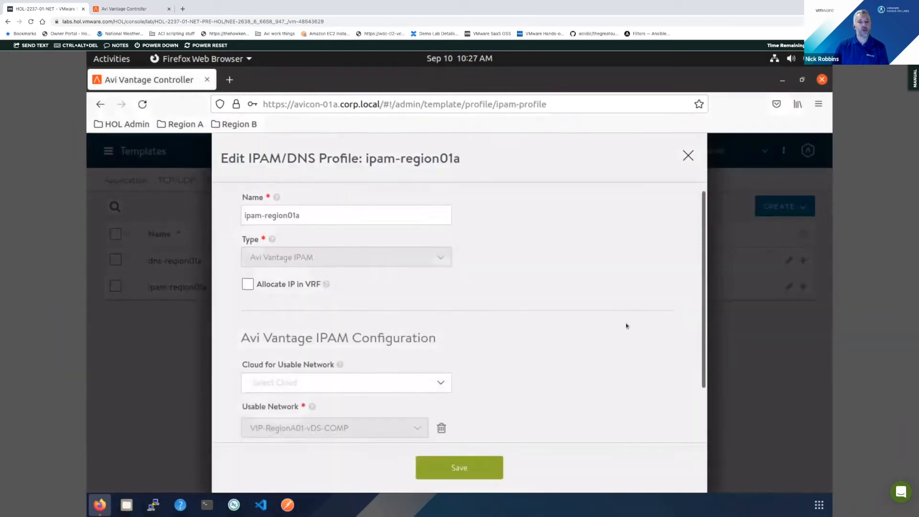
scroll(625, 322, down, 3)
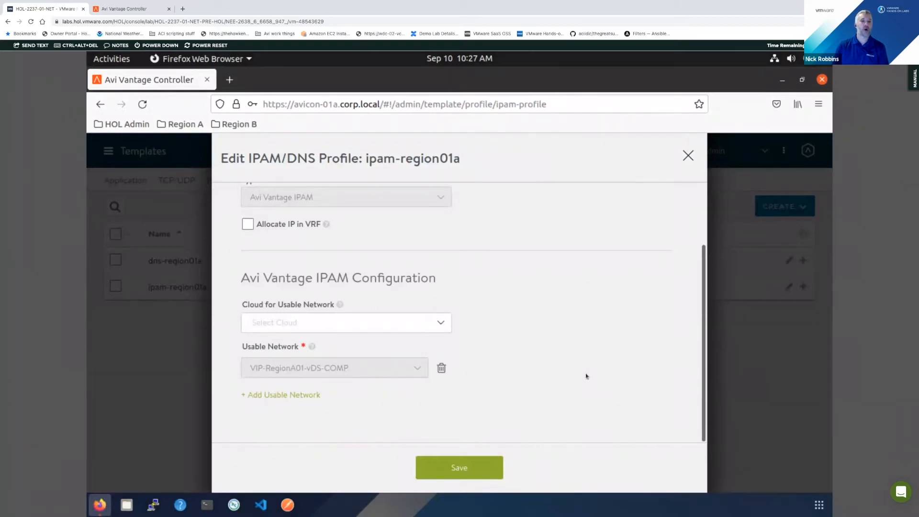
scroll(584, 372, up, 2)
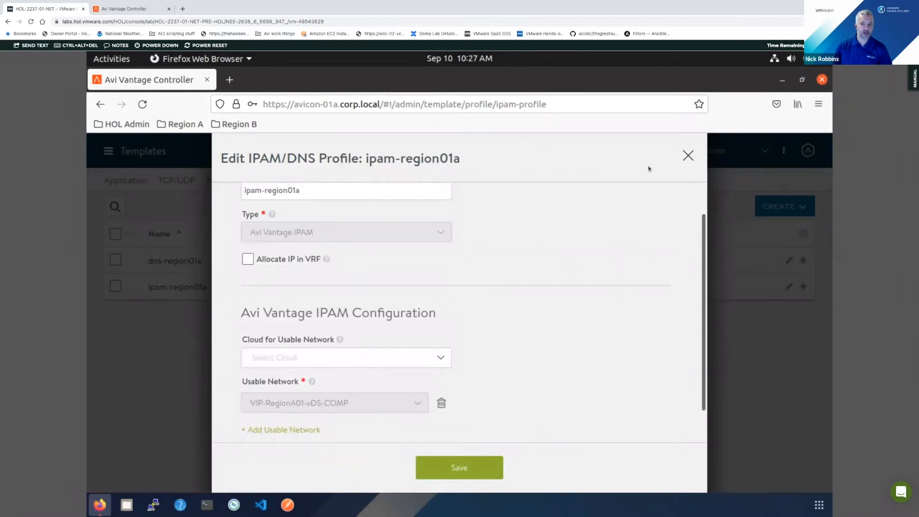
click(694, 156)
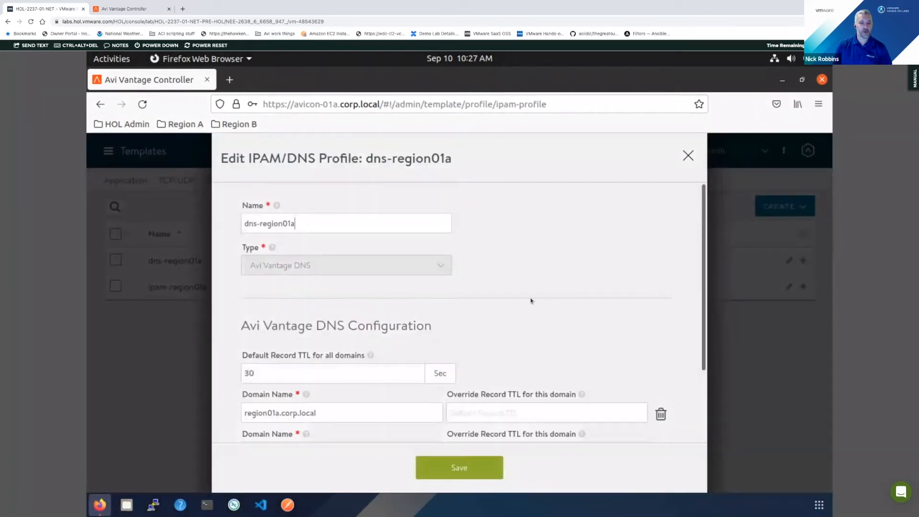
- Review the DNS profile dns-region01a's record TTL and service domain names, then close it without saving
scroll(547, 289, down, 3)
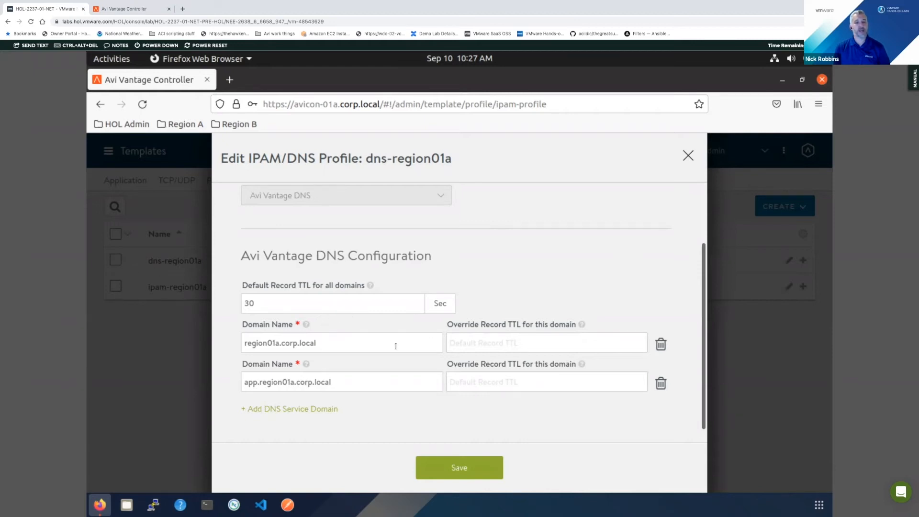
scroll(410, 362, down, 1)
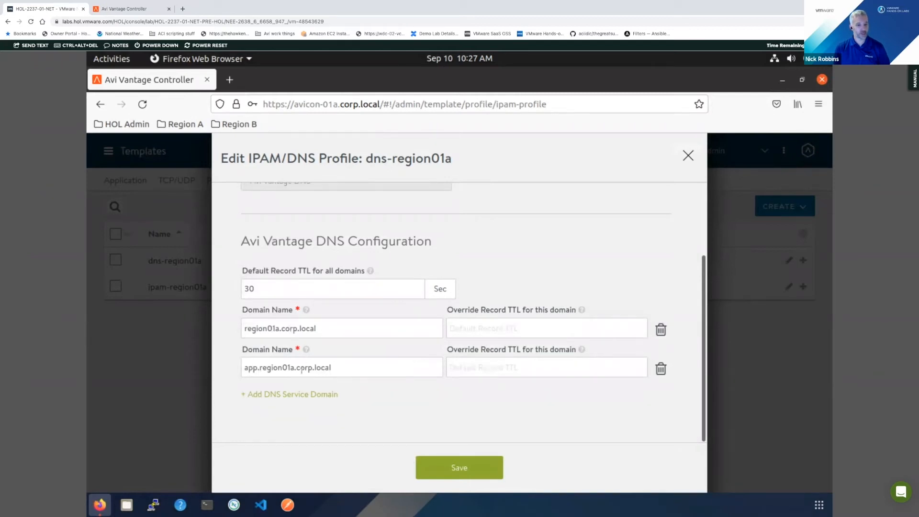
scroll(523, 311, up, 3)
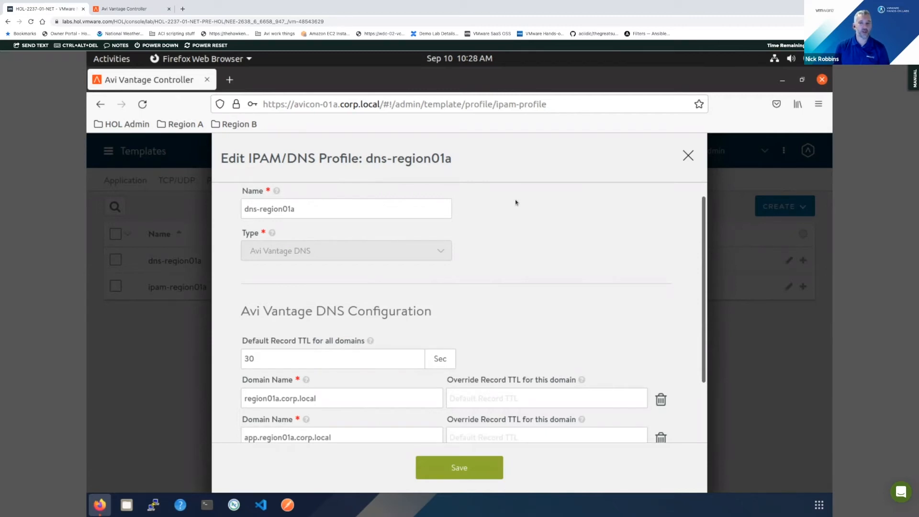
click(688, 156)
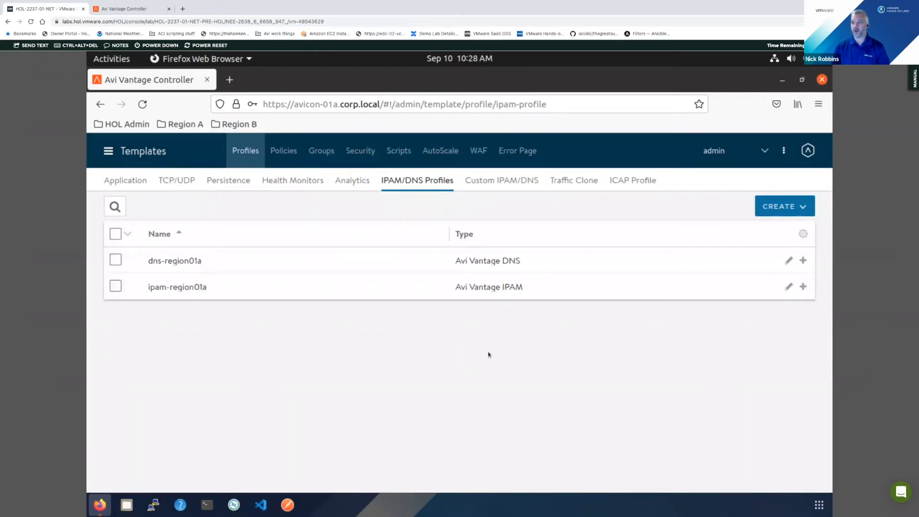
- View the demo_vs virtual service's end-to-end timing analytics and its logs for the past 15 minutes
click(119, 152)
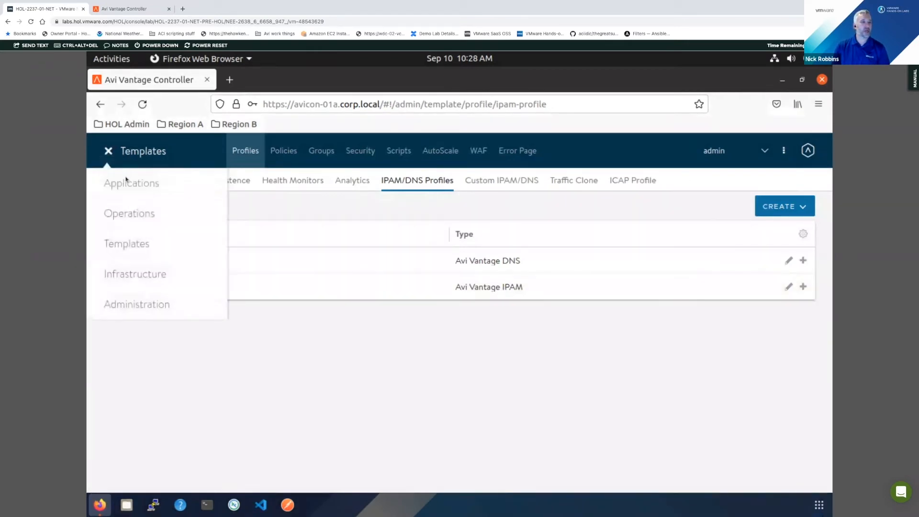
click(127, 180)
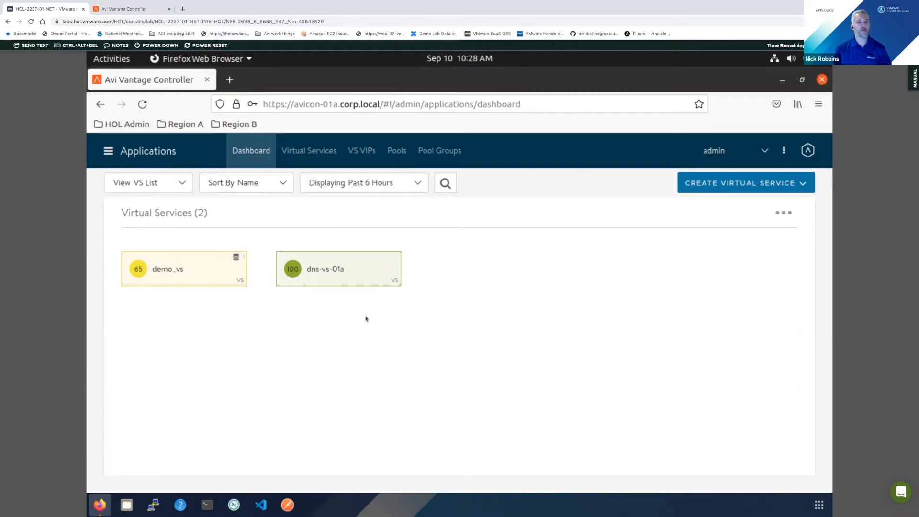
click(210, 278)
scroll(494, 360, down, 1)
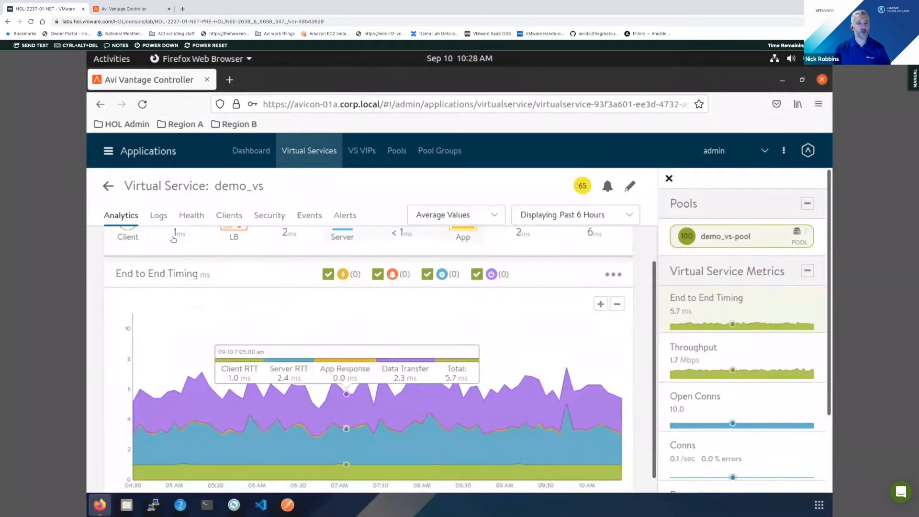
click(158, 216)
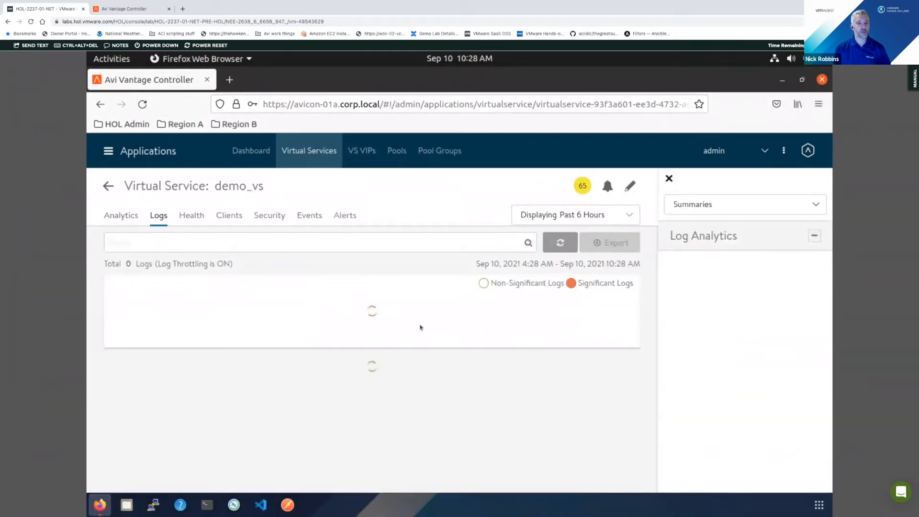
click(569, 215)
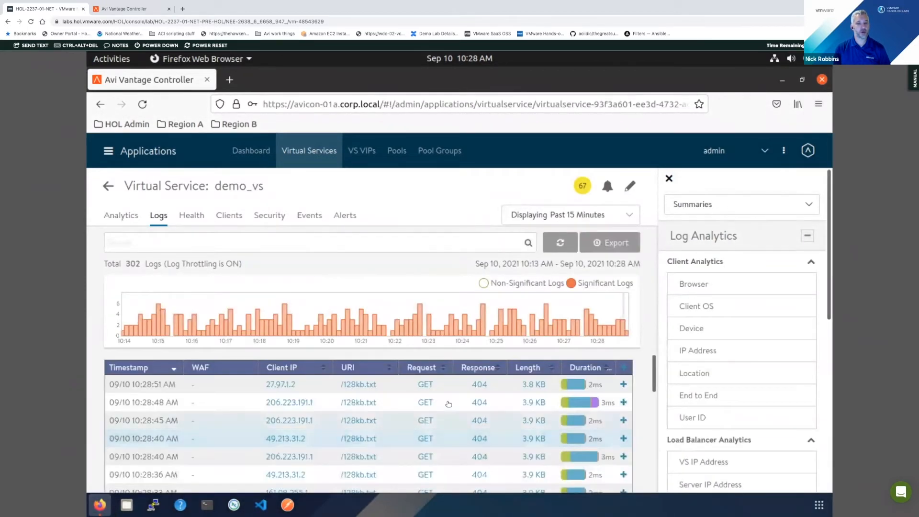
- Expand the most recent /128kb.txt request in the demo_vs logs and examine its timing, client, service engine and response details
scroll(368, 401, down, 2)
click(367, 401)
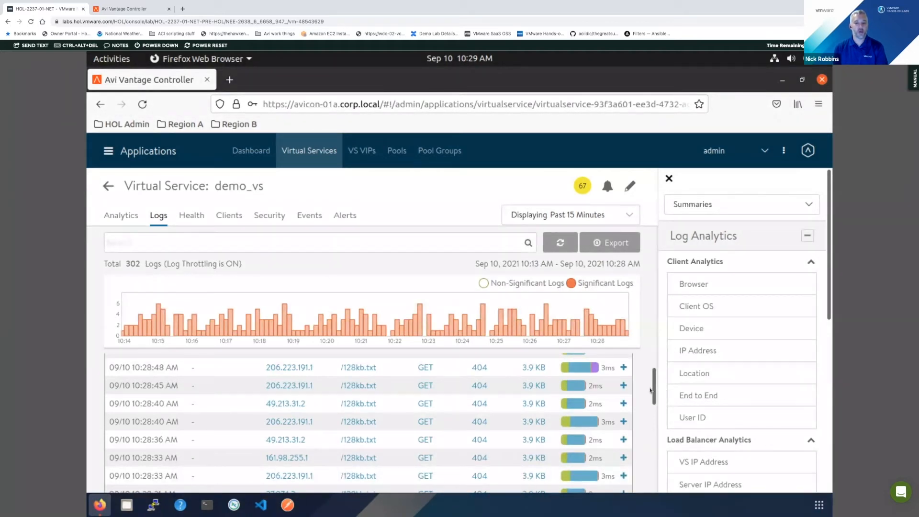
drag(655, 390, 654, 385)
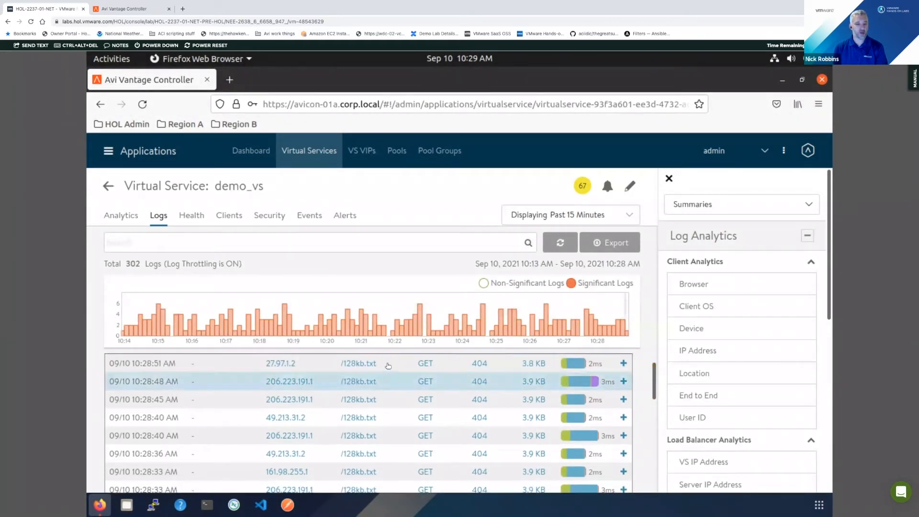
click(388, 365)
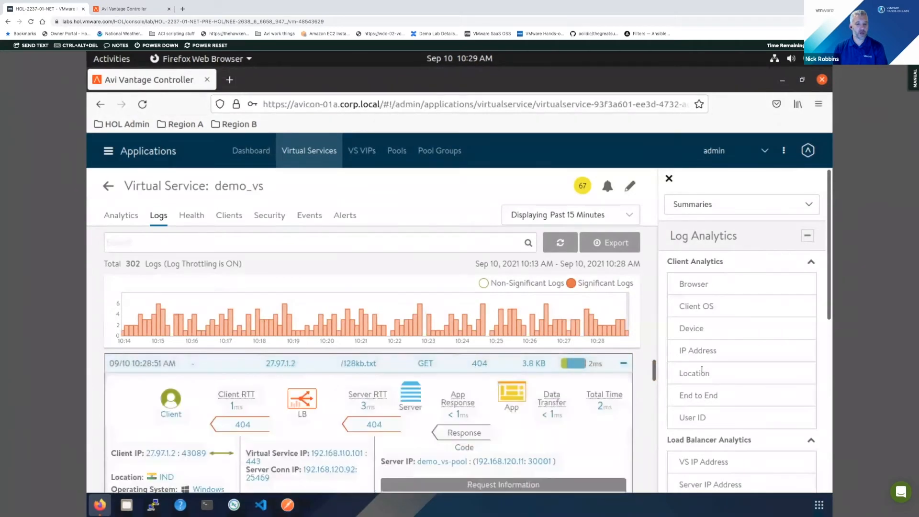
drag(653, 374, 655, 377)
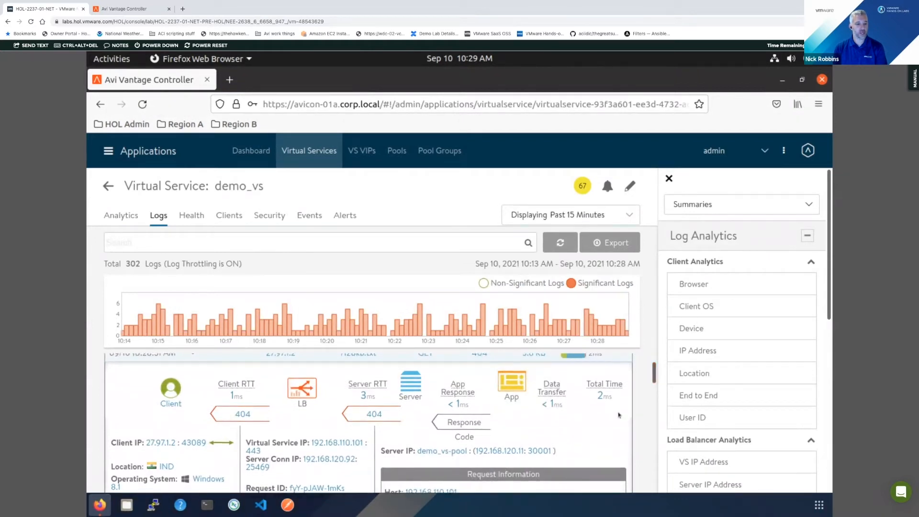
scroll(156, 387, down, 1)
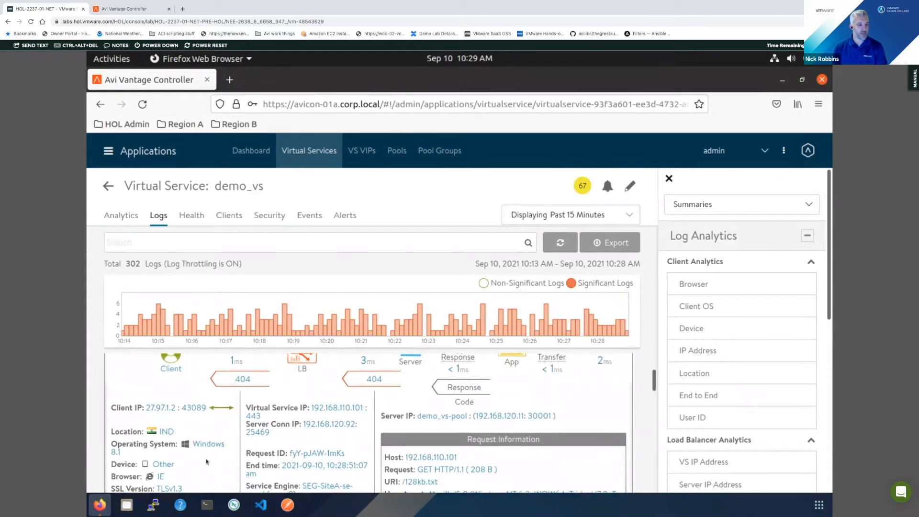
scroll(189, 470, down, 1)
scroll(189, 470, down, 1)
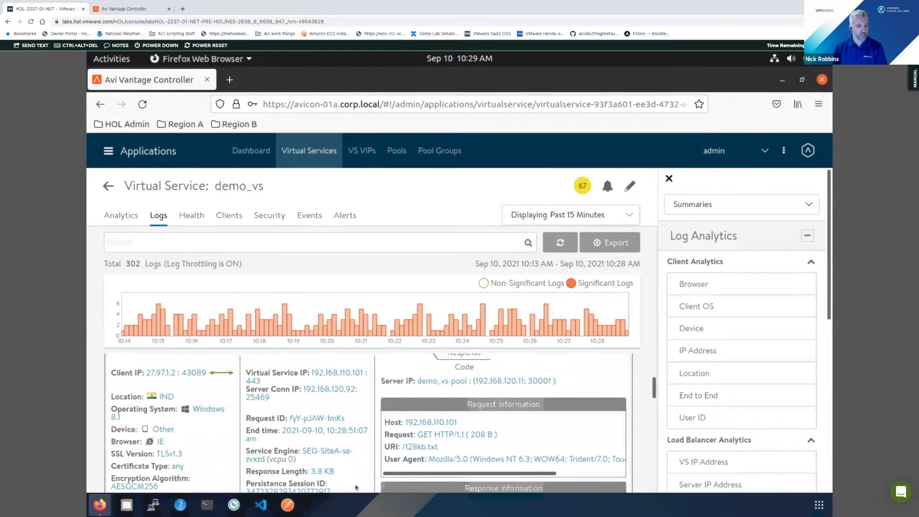
scroll(343, 442, up, 1)
scroll(343, 442, up, 1)
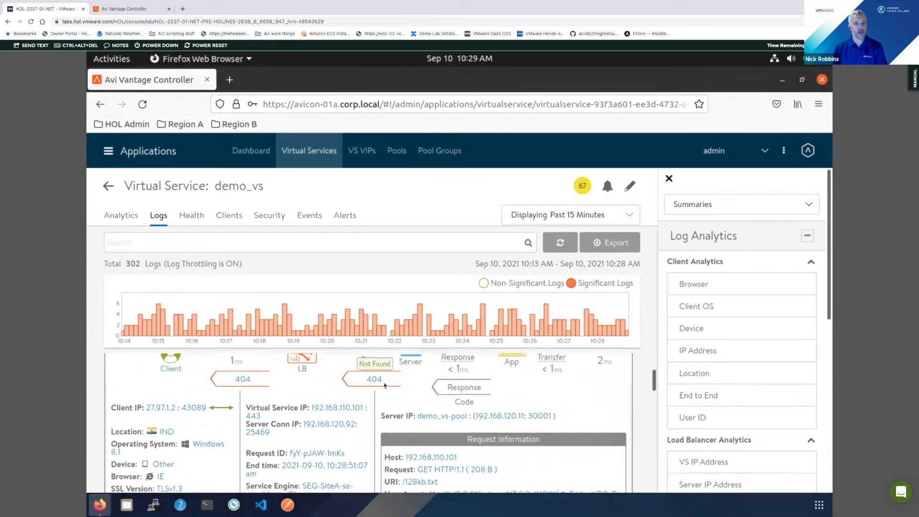
- Examine the expanded /128kb.txt log entry's server, request and response information, including its persistence session and significance
scroll(301, 455, up, 1)
scroll(301, 454, down, 1)
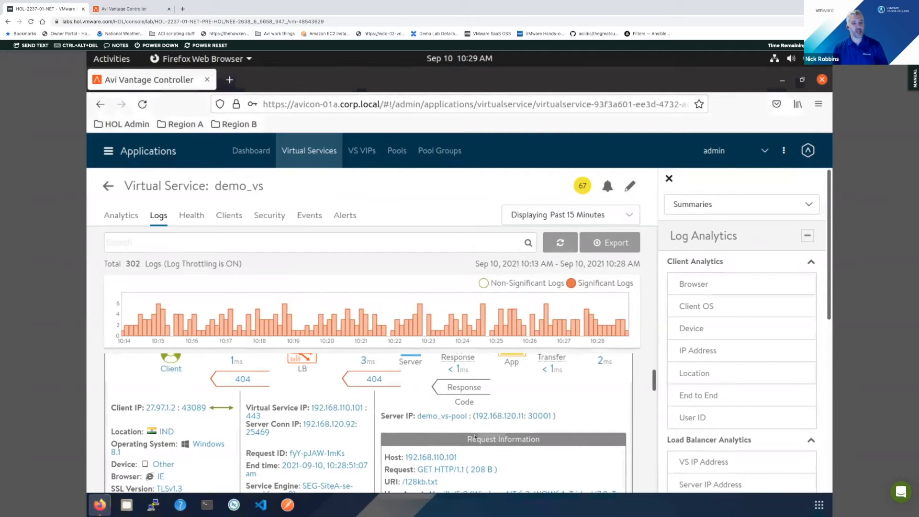
scroll(335, 407, down, 1)
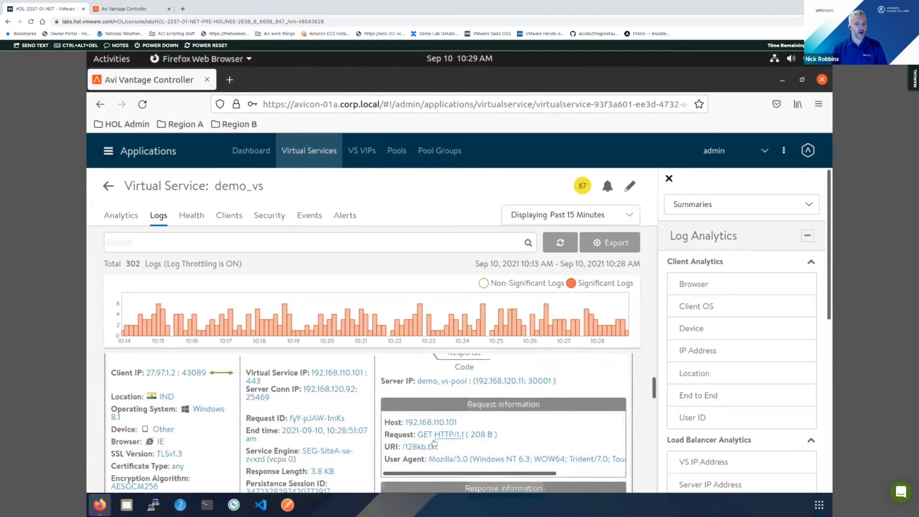
scroll(434, 442, down, 3)
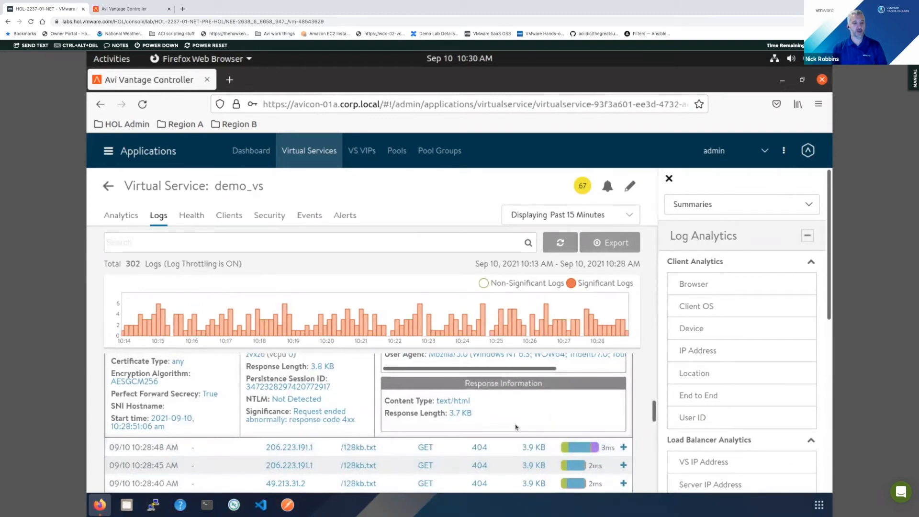
scroll(543, 415, up, 3)
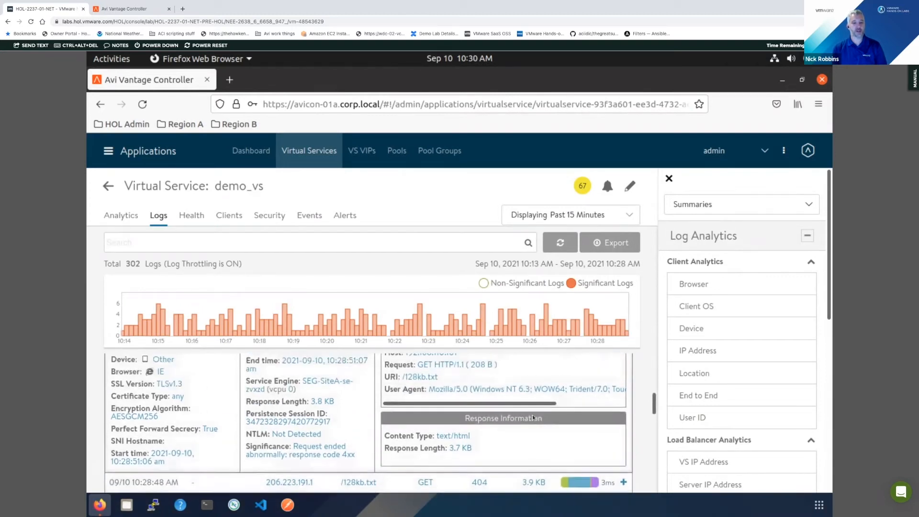
scroll(532, 417, up, 2)
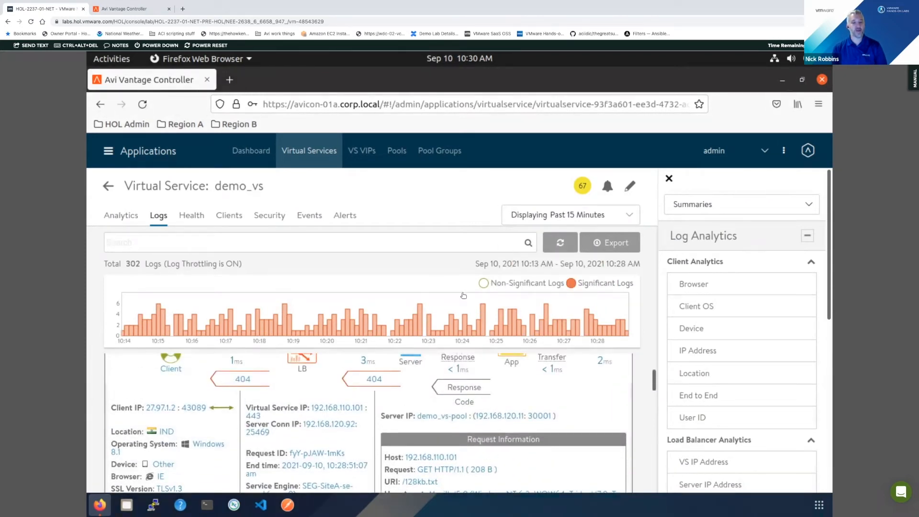
- Include non-significant logs and inspect the connection, request and response details of a /imgs/logo.png entry with response code 200
click(527, 283)
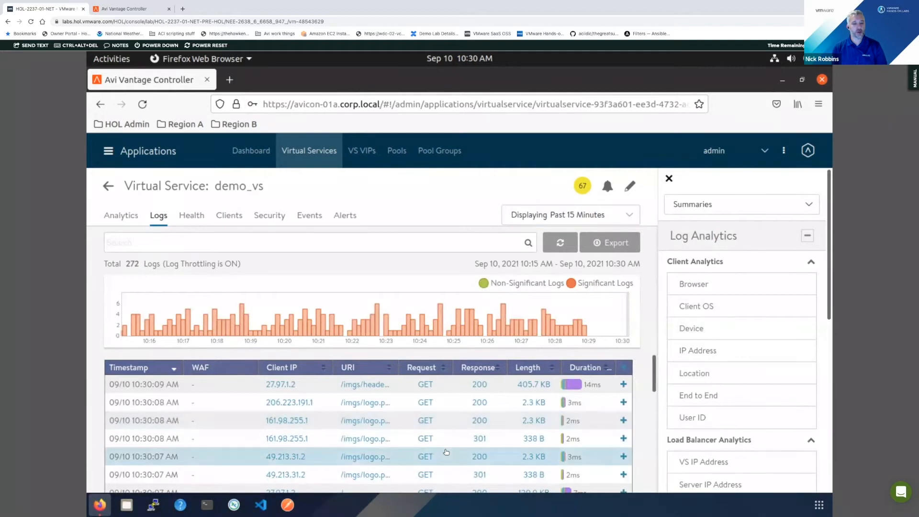
scroll(456, 445, down, 2)
click(454, 372)
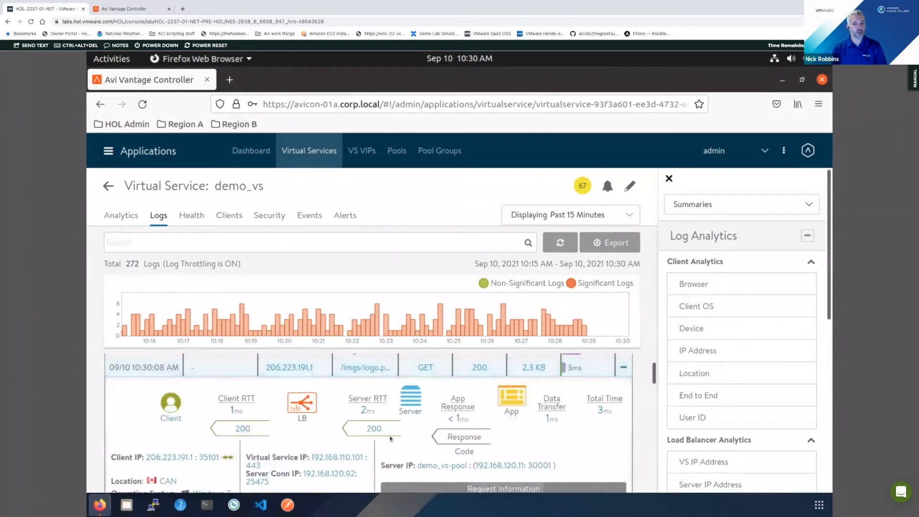
scroll(391, 438, down, 1)
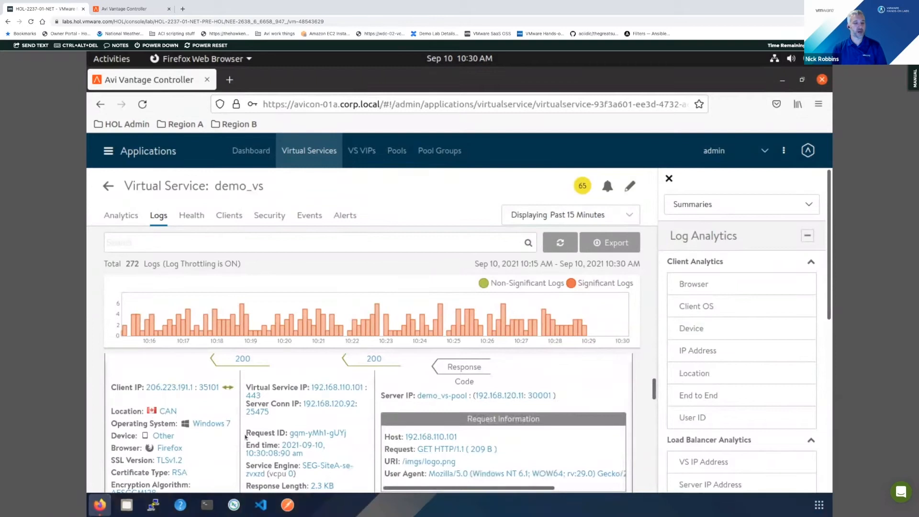
scroll(446, 453, down, 1)
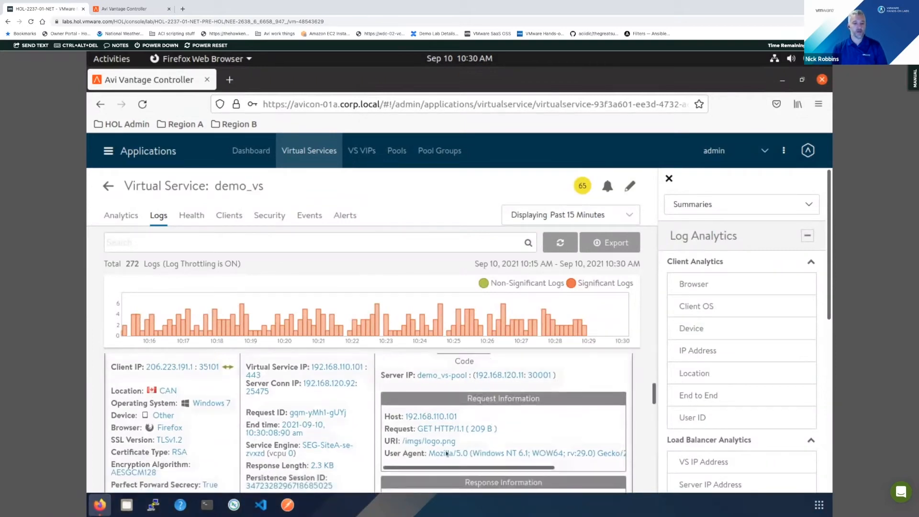
scroll(446, 453, down, 1)
scroll(453, 461, down, 1)
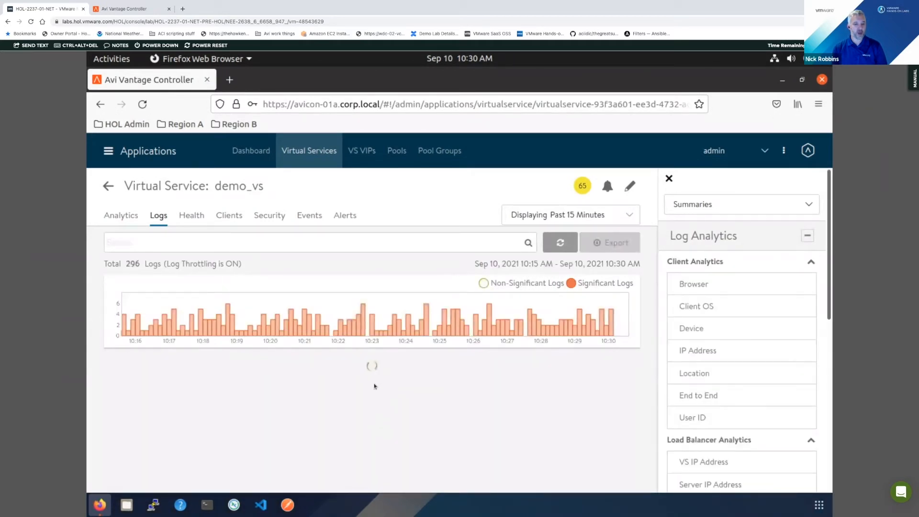
- Exclude non-significant logs and inspect the newest /128kb.txt entry's timing, client and response details
click(380, 385)
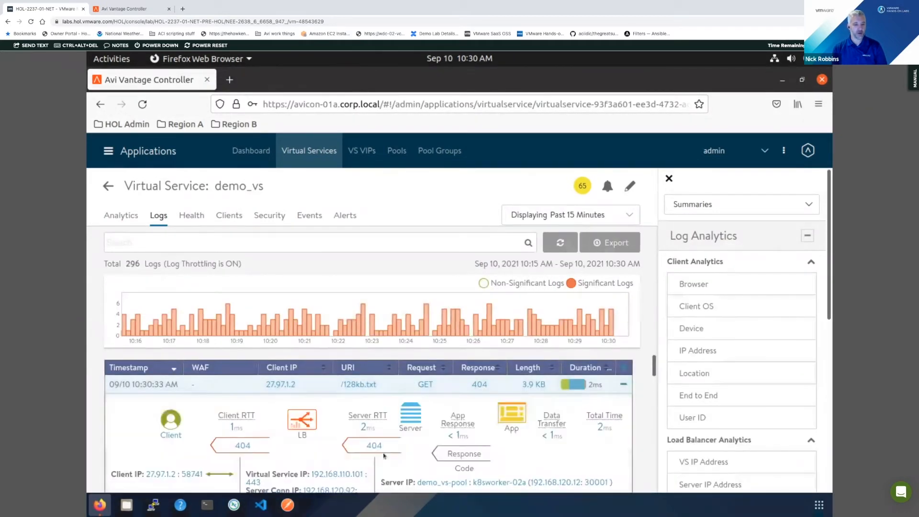
scroll(382, 454, down, 2)
scroll(340, 461, down, 4)
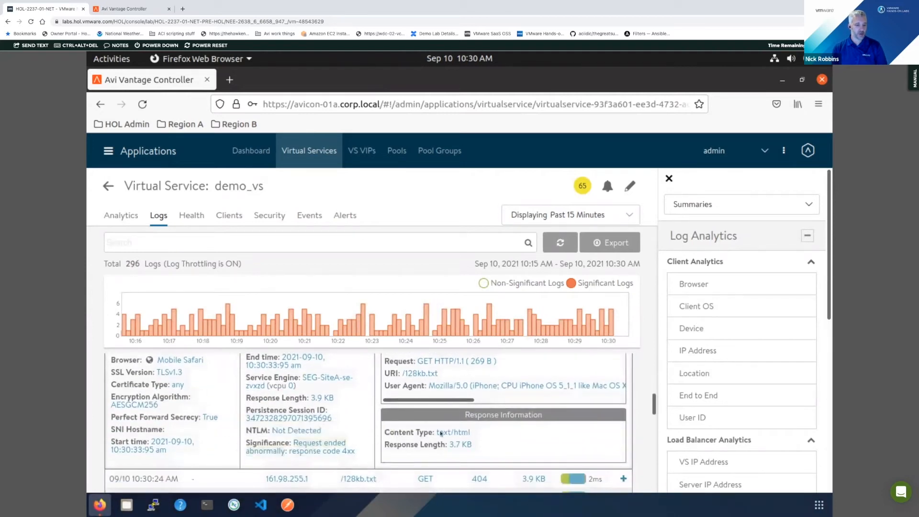
mouse_move(505, 336)
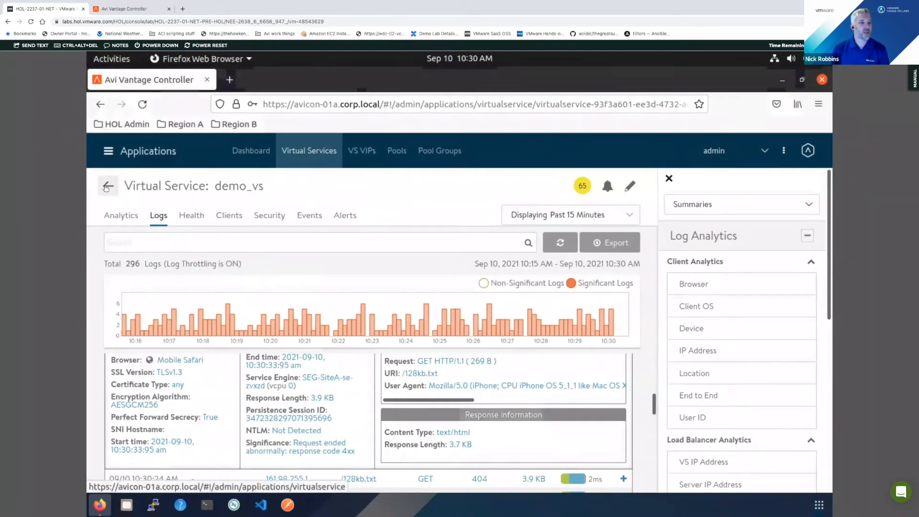
- Return to the virtual services list and open a new virtual service form using Basic Setup
click(107, 186)
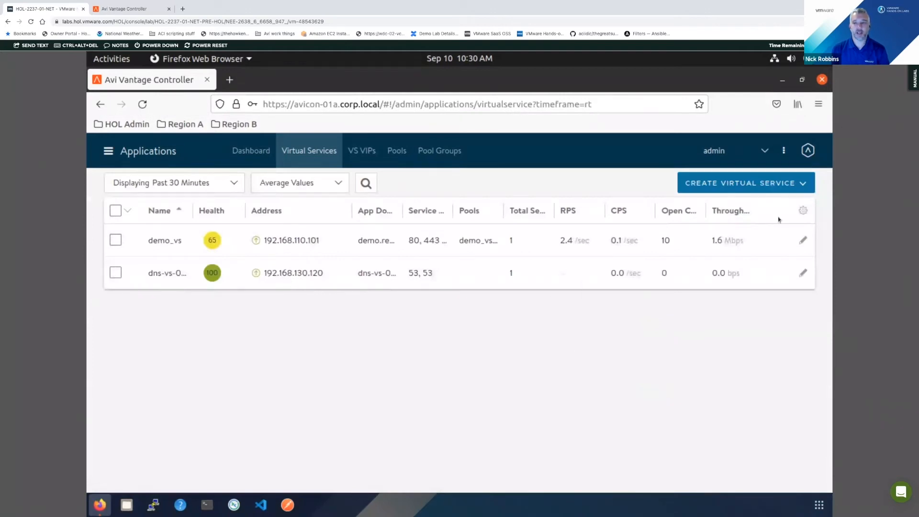
click(783, 185)
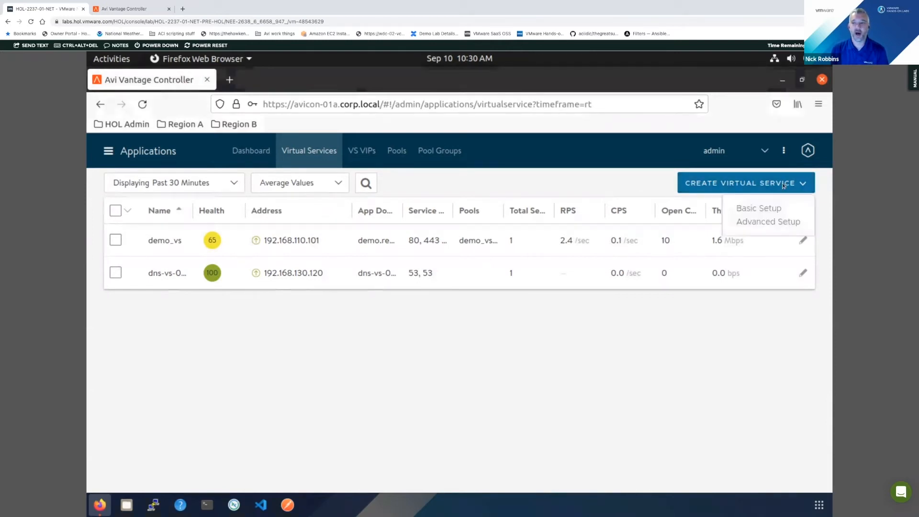
click(770, 209)
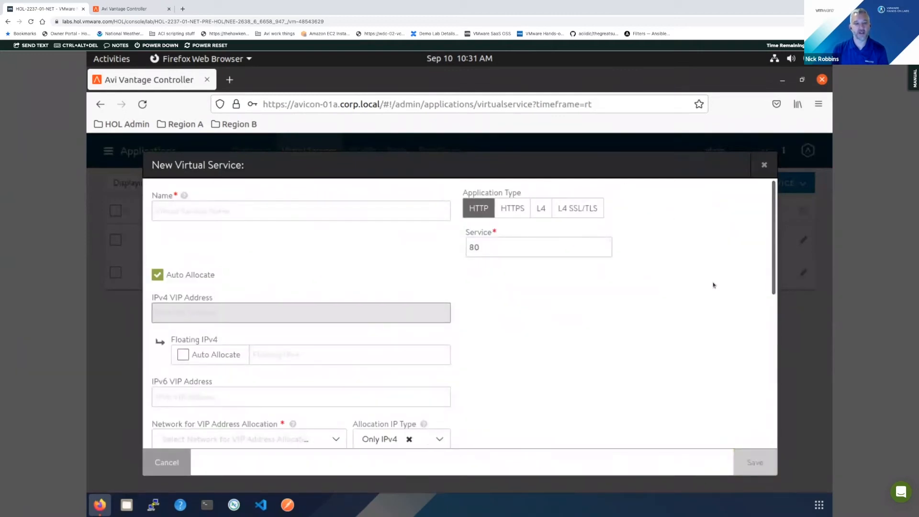
scroll(291, 215, down, 1)
scroll(254, 207, up, 1)
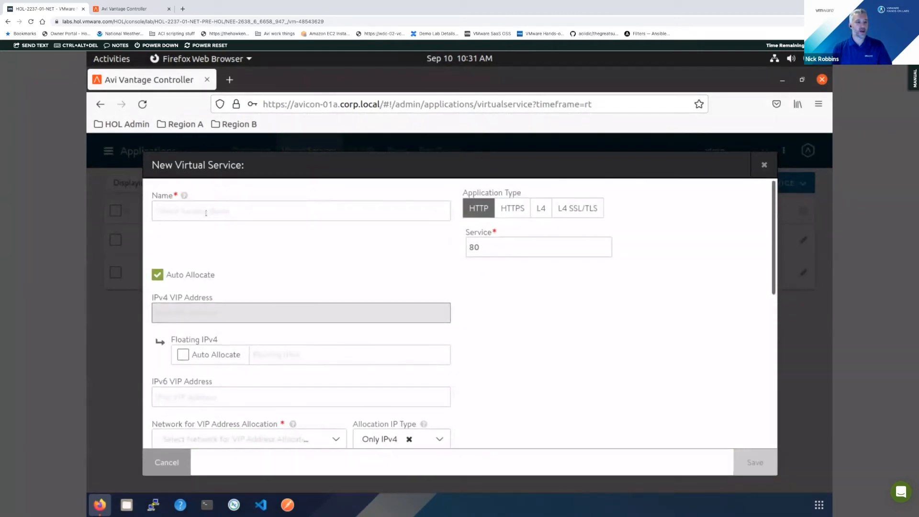
- Name the new virtual service our-basic-service
click(347, 212)
text(a)
key(BackSpace)
text(our)
text(_)
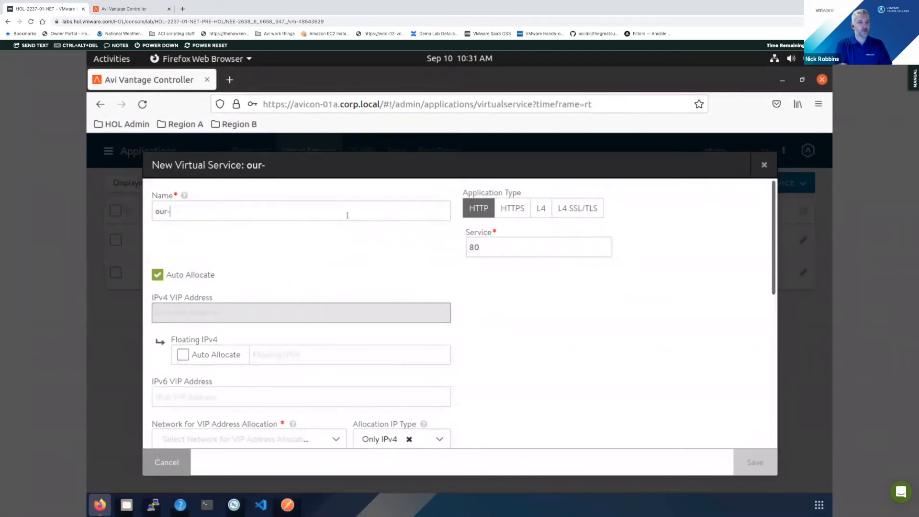
text(basic-service)
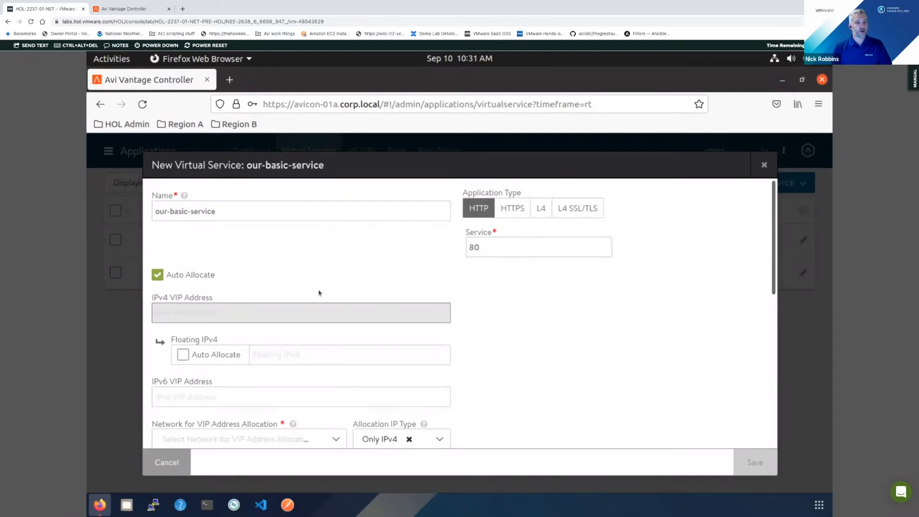
- Keep VIP auto-allocation enabled, using network VIP-RegionA01-vDS-COMP and IPv4 subnet 192.168.130.0/24
scroll(228, 271, down, 1)
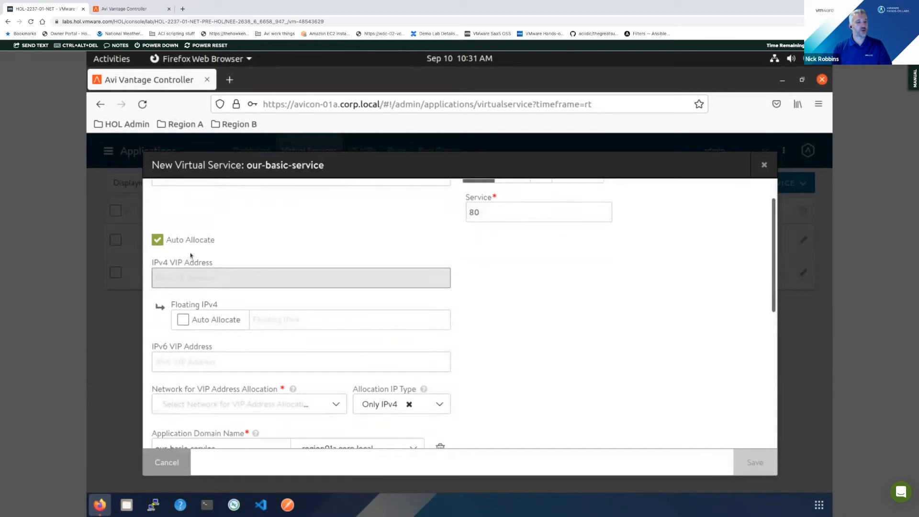
click(159, 240)
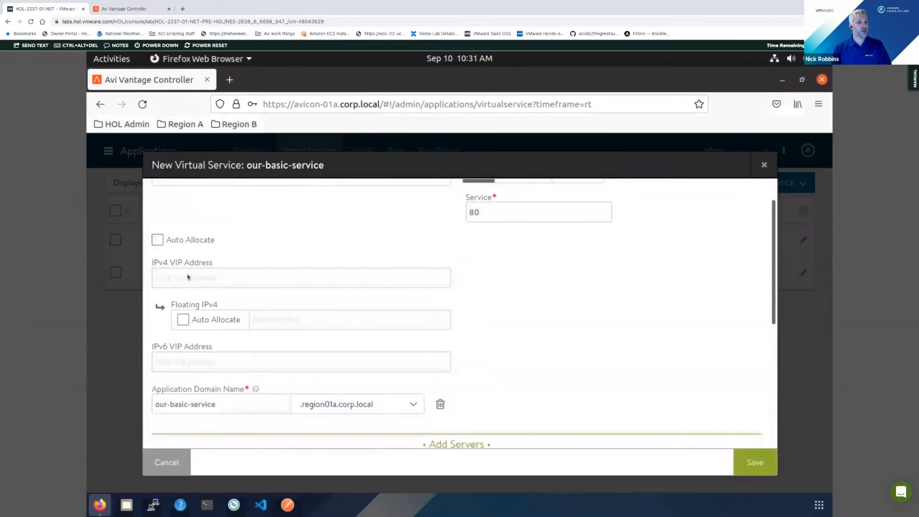
click(158, 239)
scroll(311, 374, down, 2)
click(311, 374)
click(303, 348)
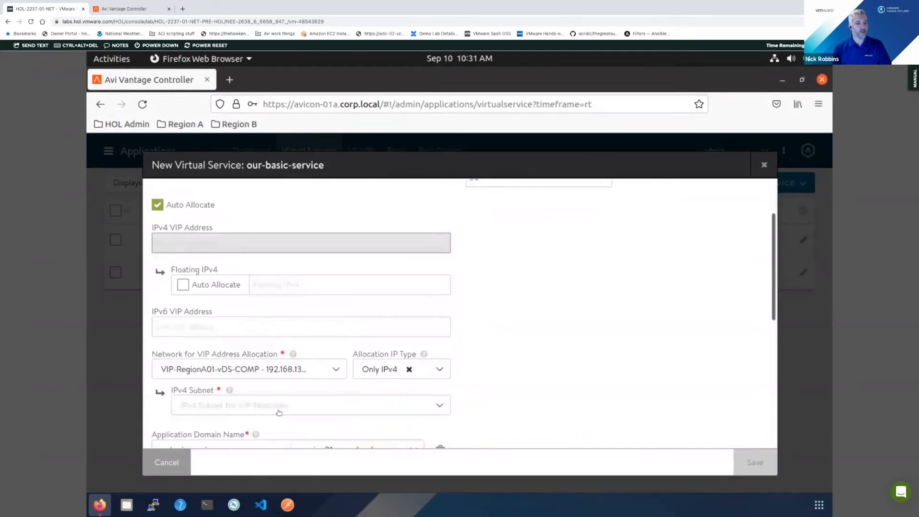
click(279, 412)
click(278, 425)
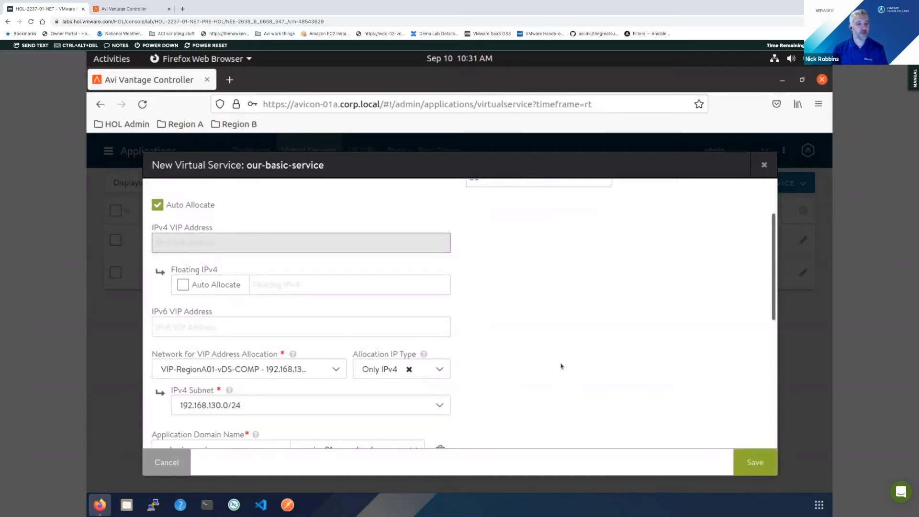
- Add k8smaster-01a from the VM-RegionA01-vDS-COMP network as a server for the virtual service
scroll(503, 374, down, 3)
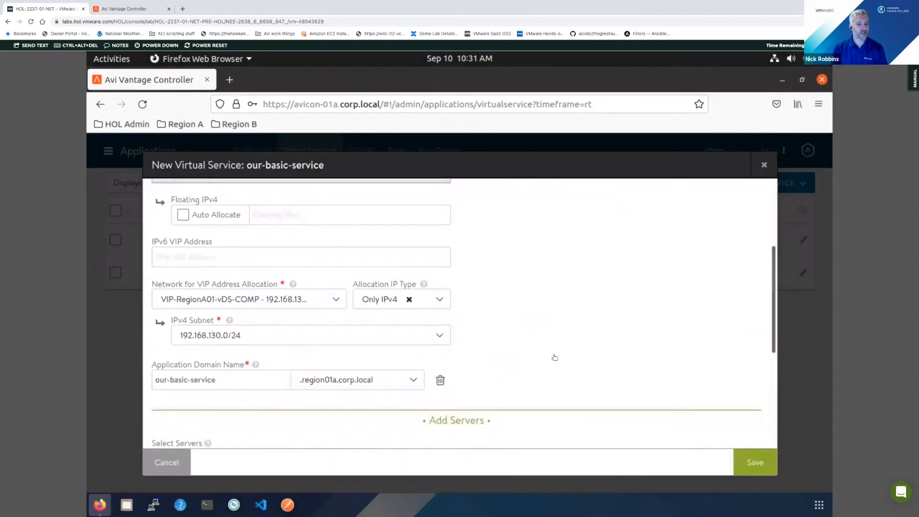
scroll(593, 322, down, 1)
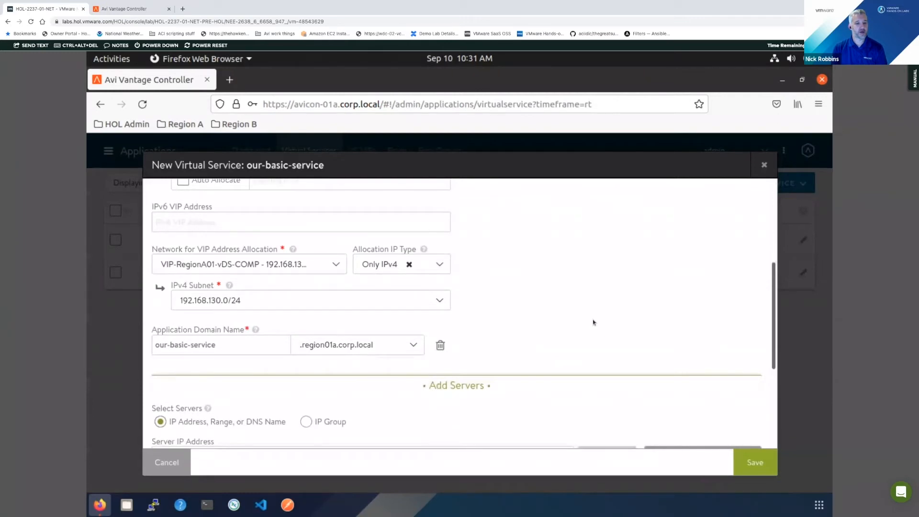
scroll(592, 320, down, 1)
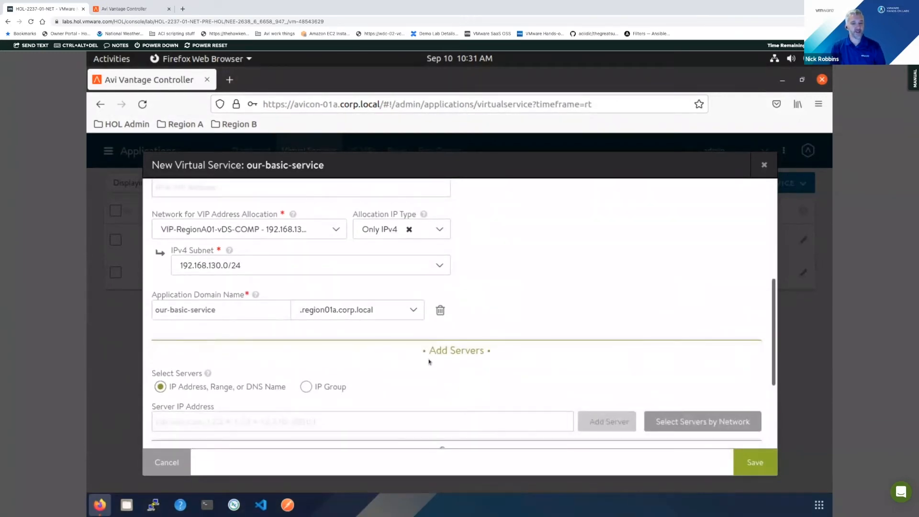
click(691, 422)
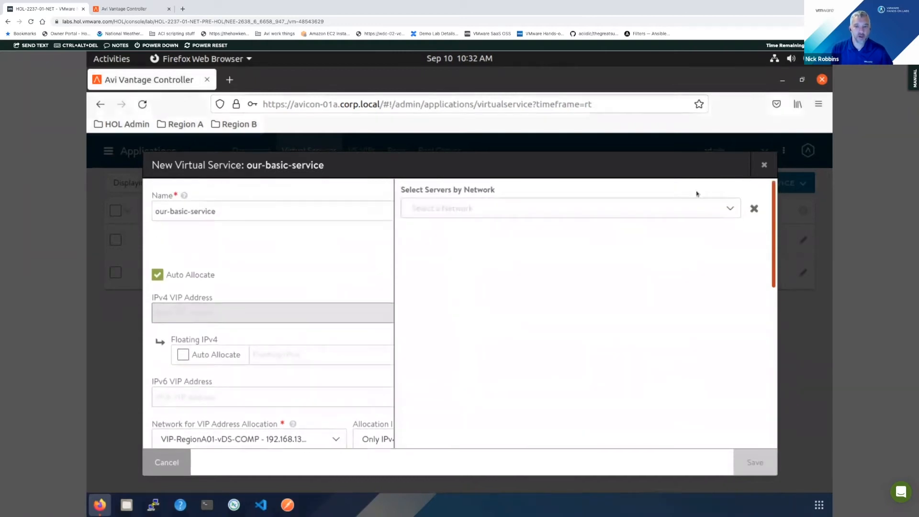
click(578, 209)
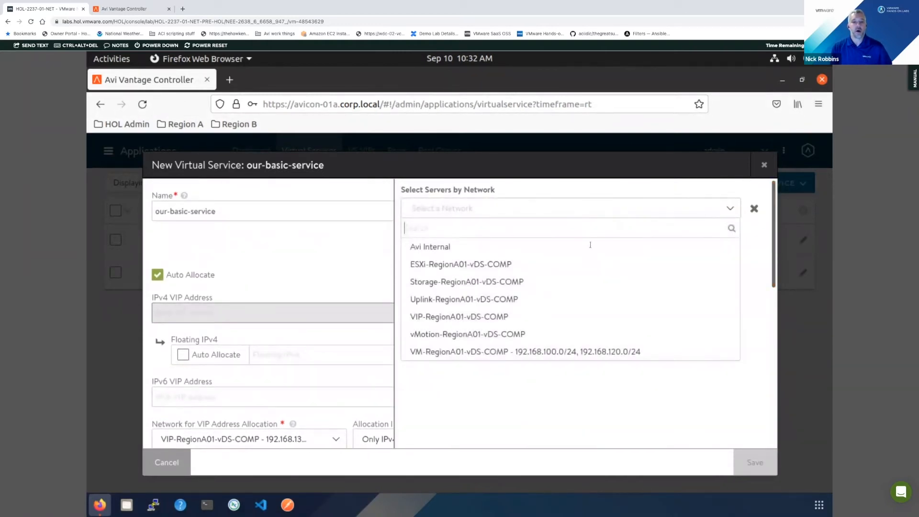
click(511, 351)
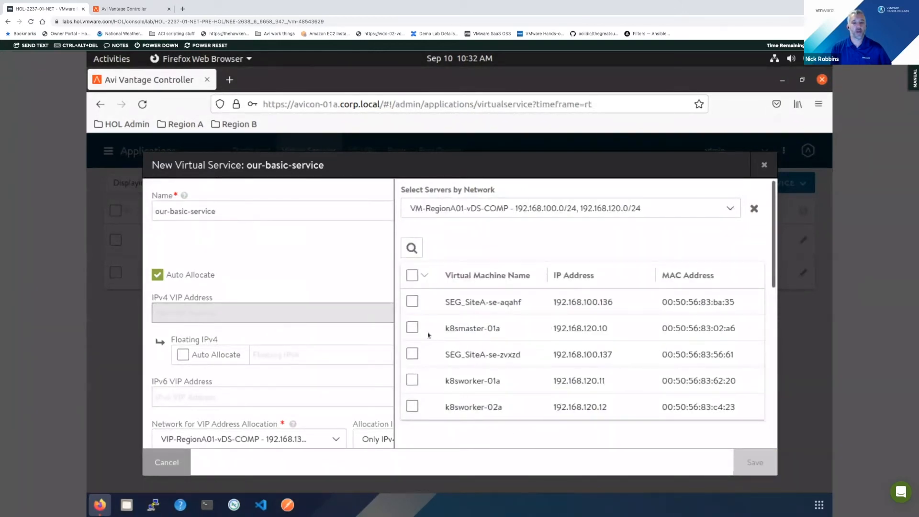
click(412, 328)
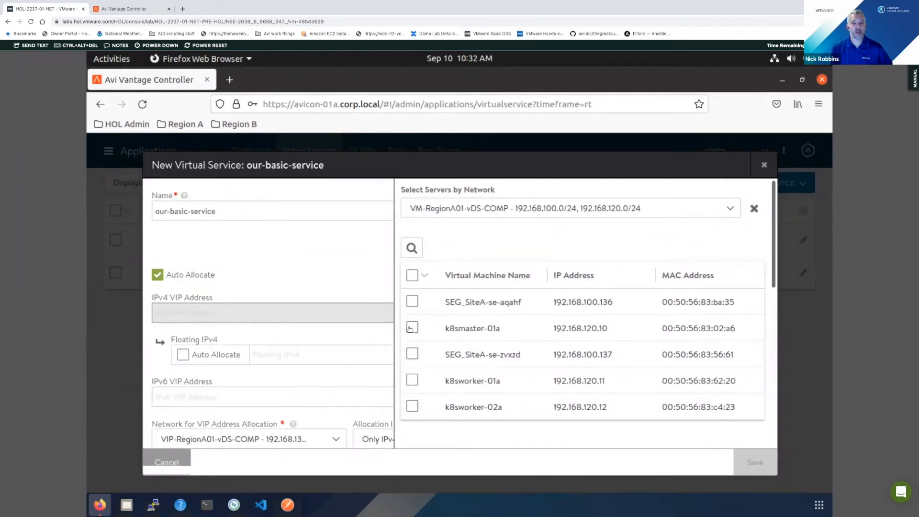
click(448, 249)
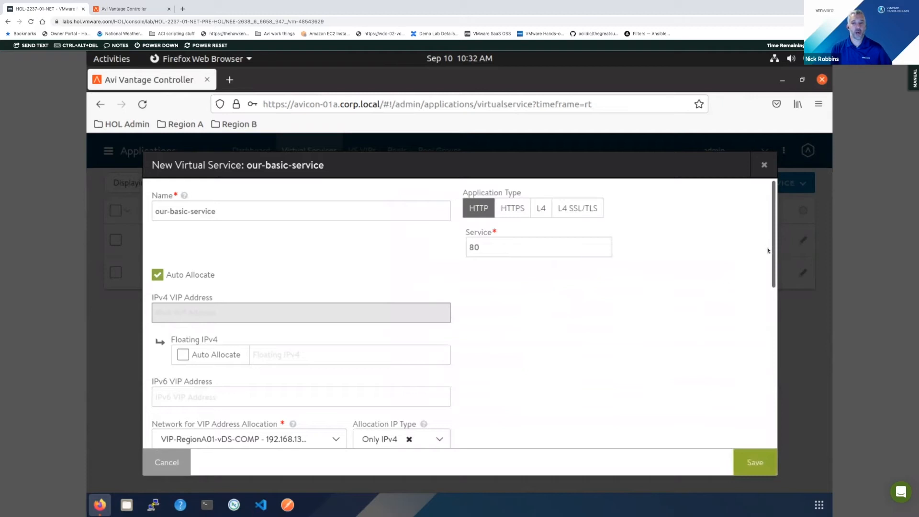
- Check the server list, save our-basic-service, and view its health and summary details
scroll(771, 293, down, 3)
drag(771, 292, 778, 405)
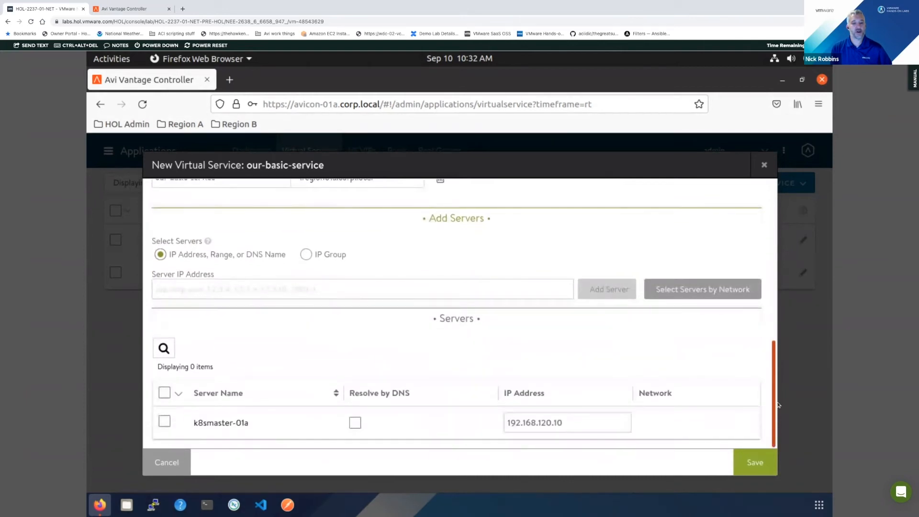
click(753, 462)
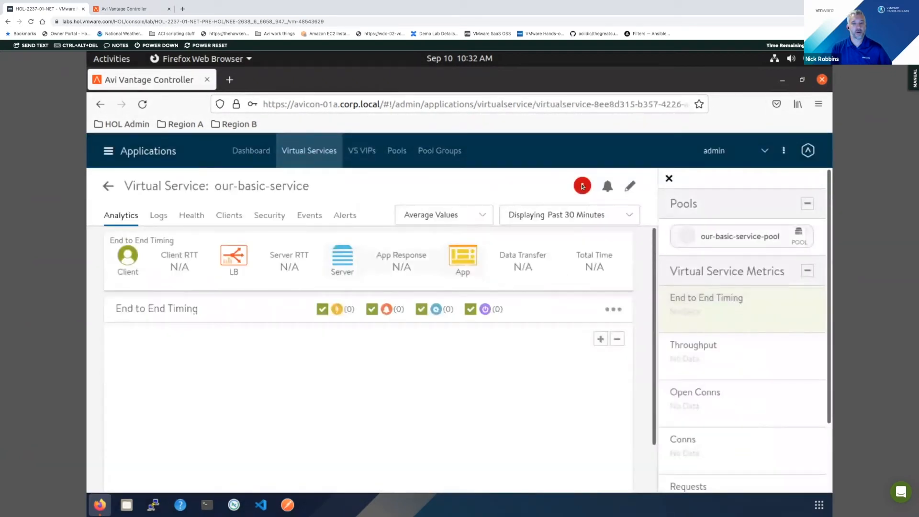
mouse_move(582, 186)
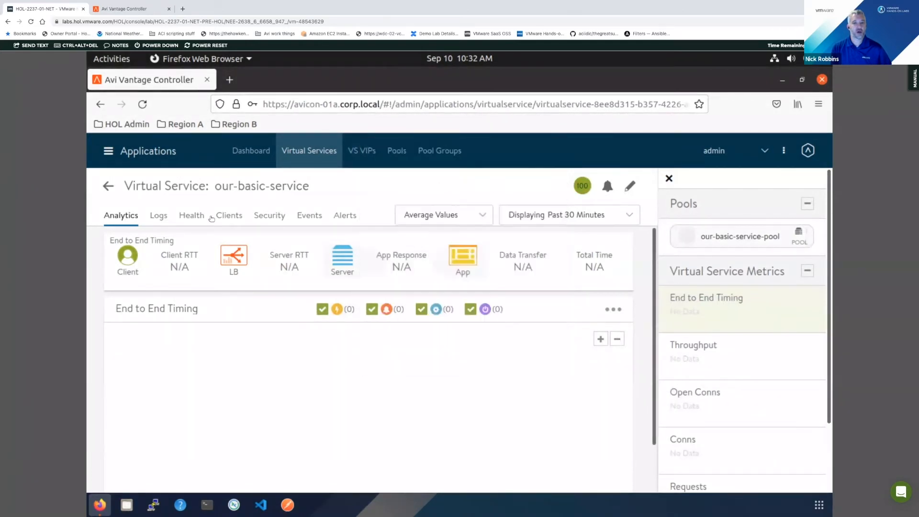
mouse_move(244, 186)
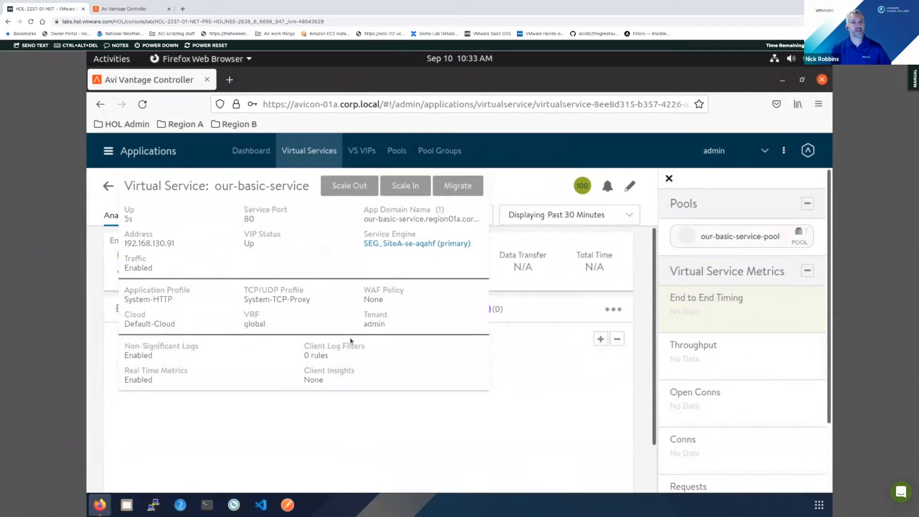
key(ctrl+t)
text(ht)
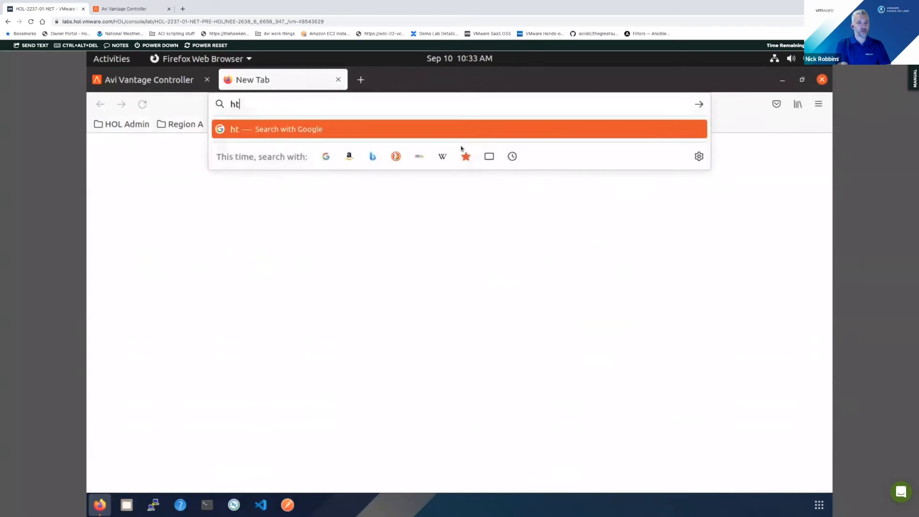
text(tp://our)
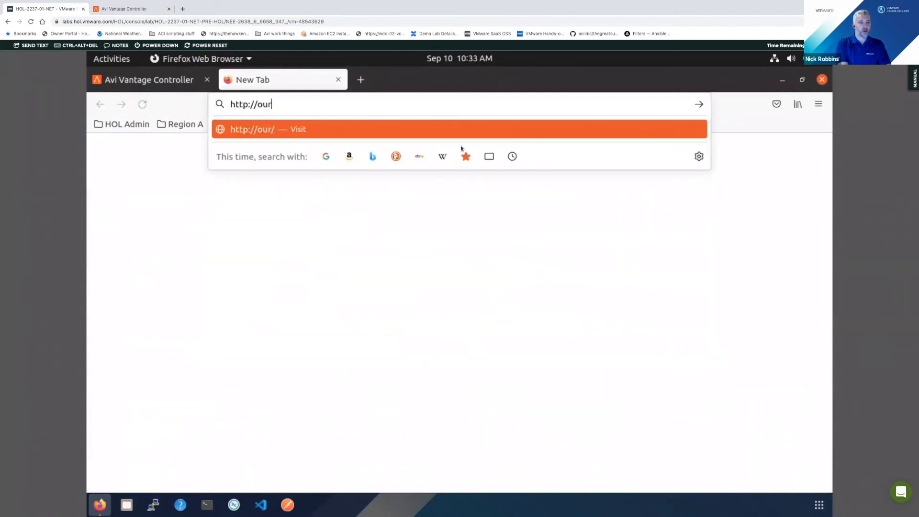
text(-basic-)
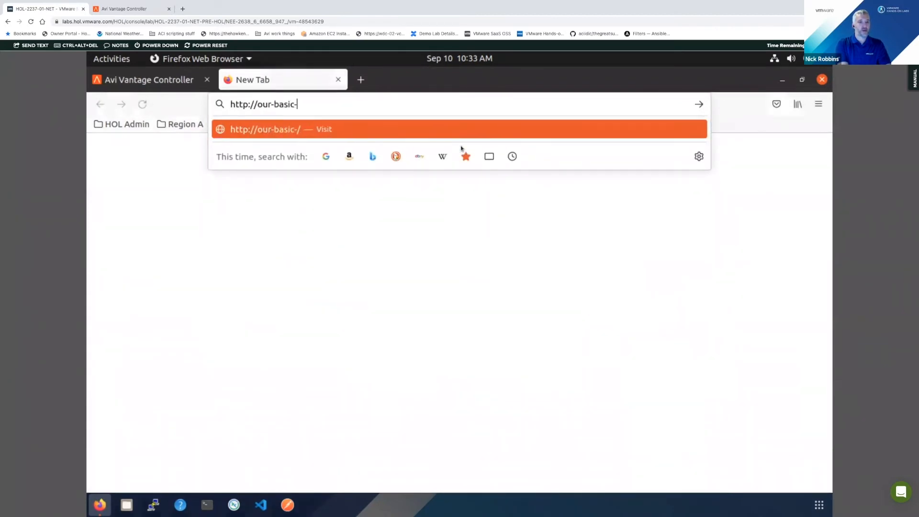
text(service.region01a-corp.)
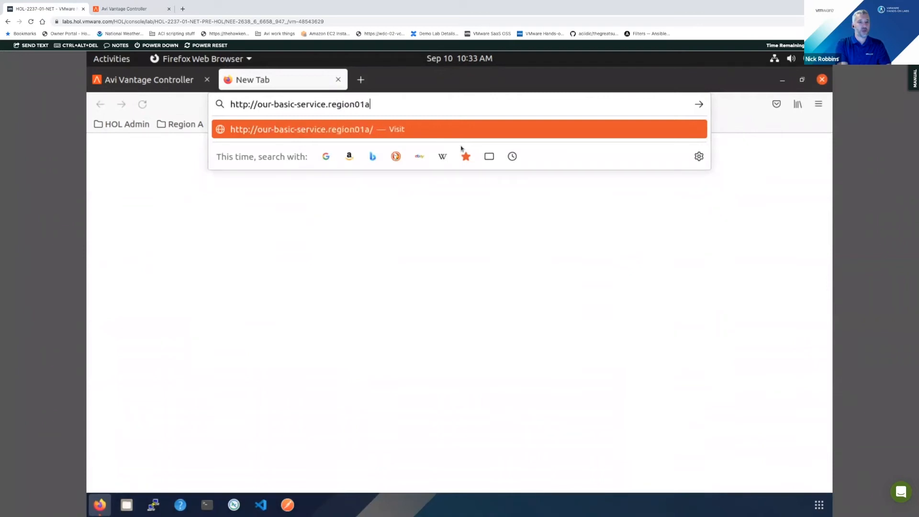
key(BackSpace)
key(BackSpace)
key(BackSpace)
key(BackSpace)
key(BackSpace)
key(BackSpace)
text(.corp.local)
key(Return)
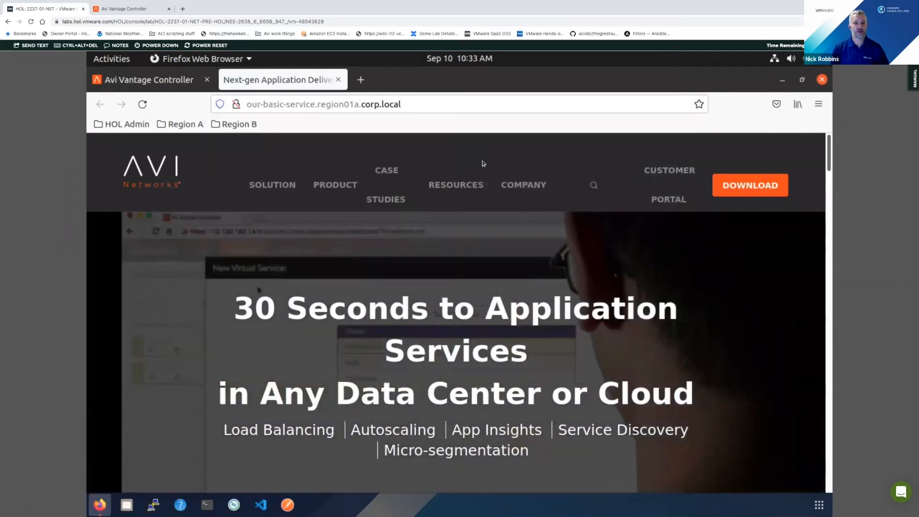
click(338, 79)
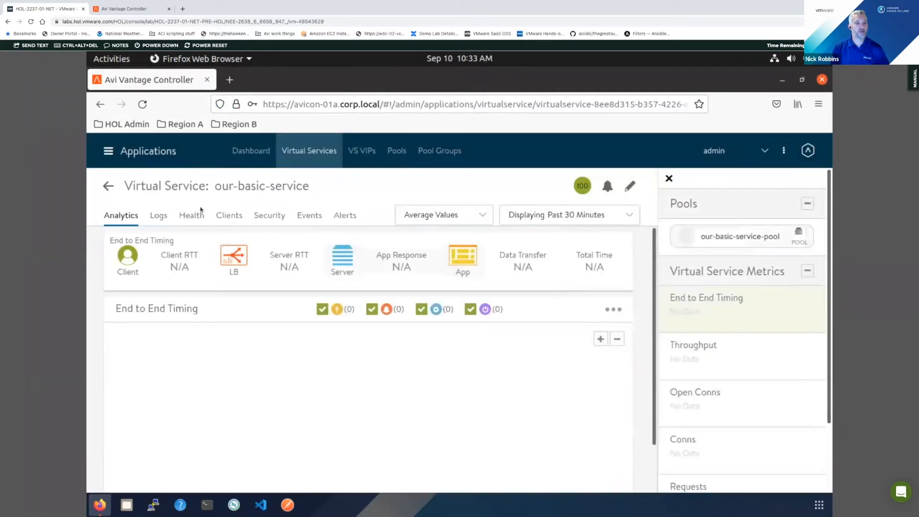
- Examine the our-basic-service logs with non-significant entries included, expanding individual requests to see their timing and server details
click(159, 217)
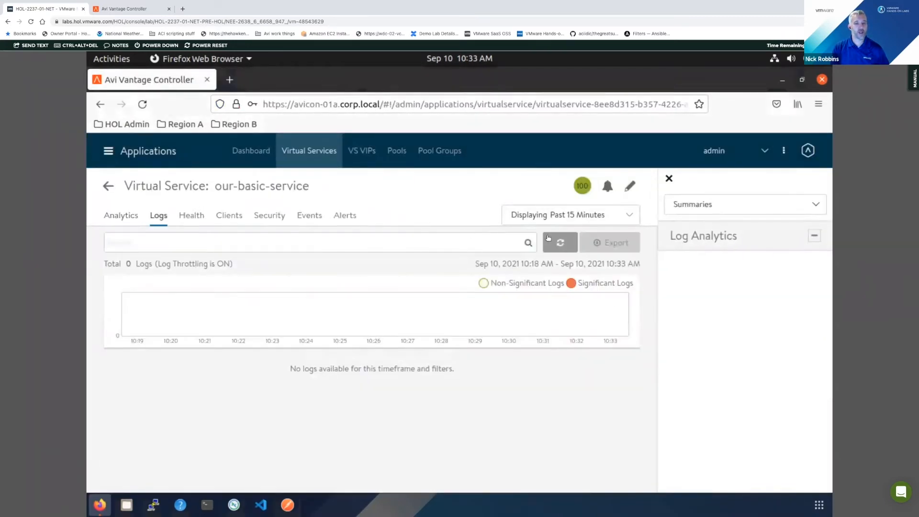
click(558, 283)
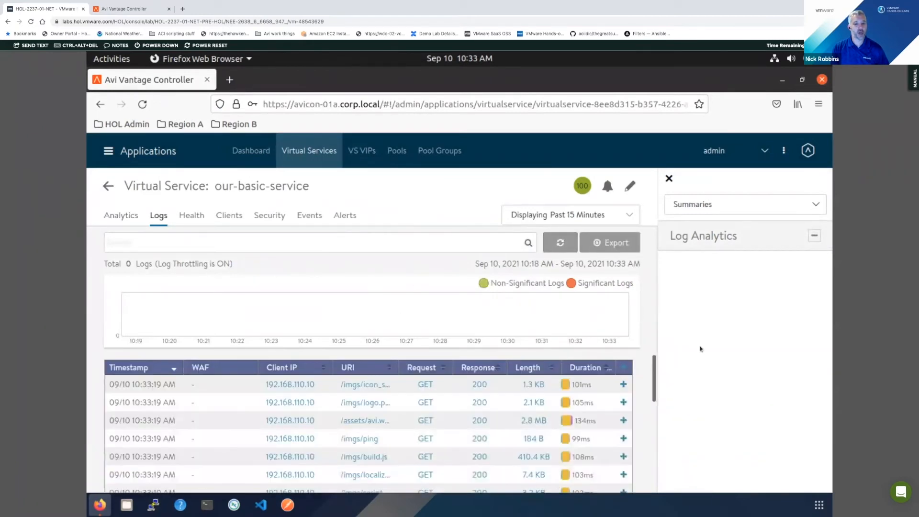
scroll(338, 417, down, 1)
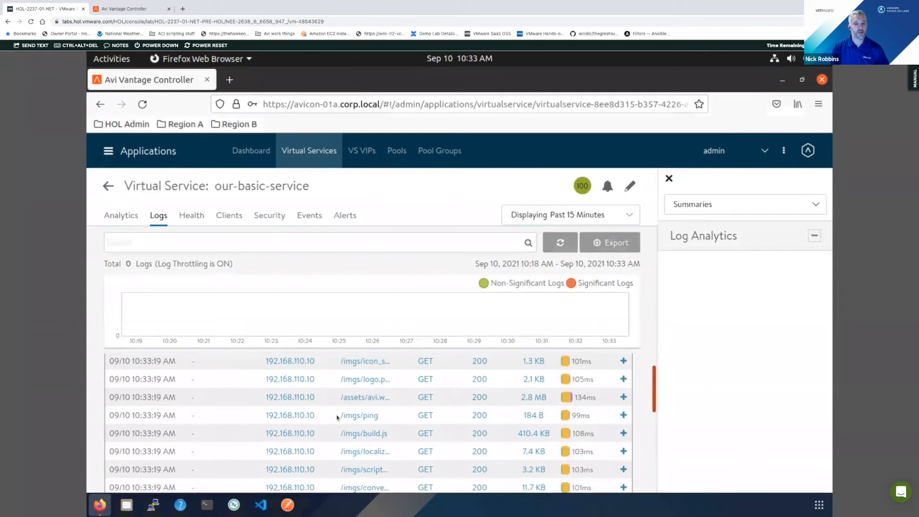
click(383, 418)
click(411, 381)
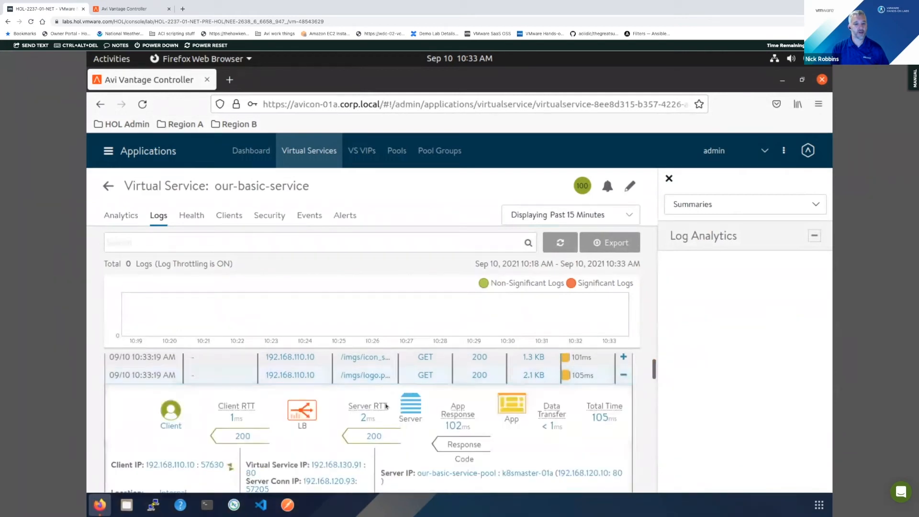
scroll(412, 382, up, 1)
click(406, 386)
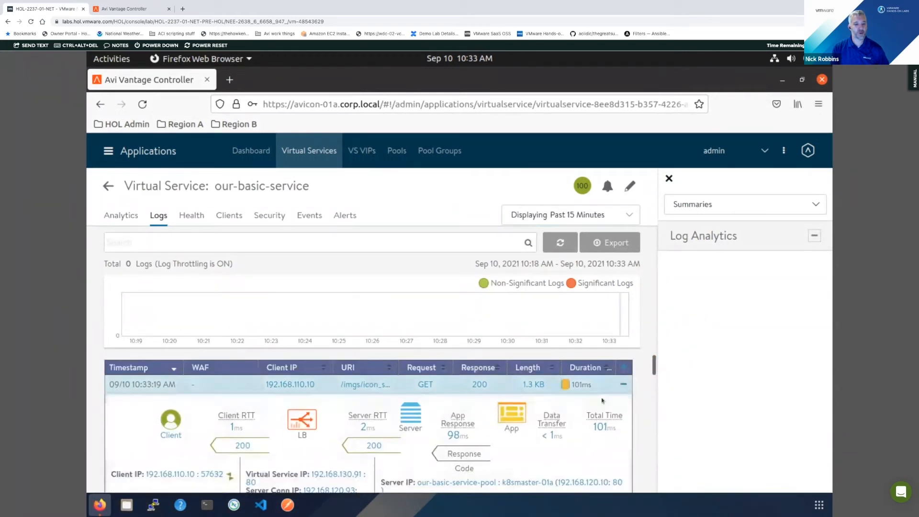
scroll(655, 374, down, 5)
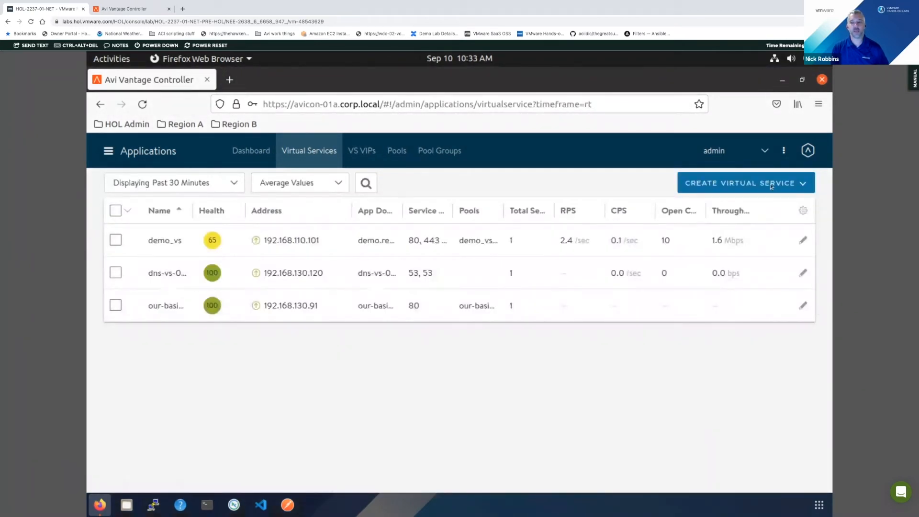
- Compare the HTTP, HTTPS, L4 and L4 SSL/TLS application types in a new Basic Setup virtual service, and discard the form
click(770, 186)
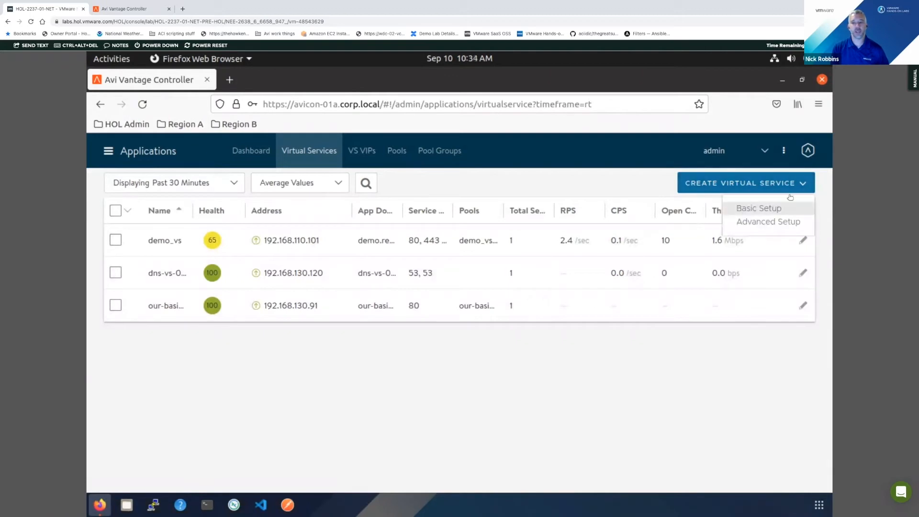
click(768, 209)
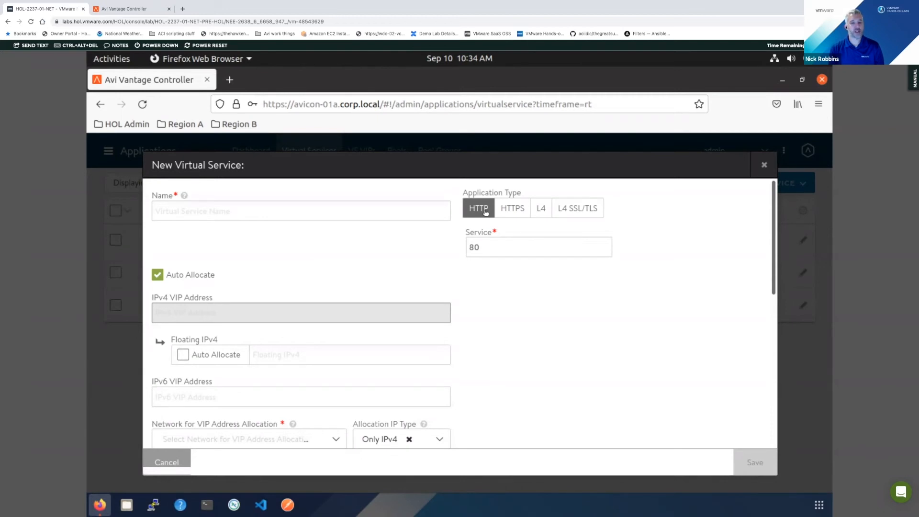
click(541, 209)
click(585, 213)
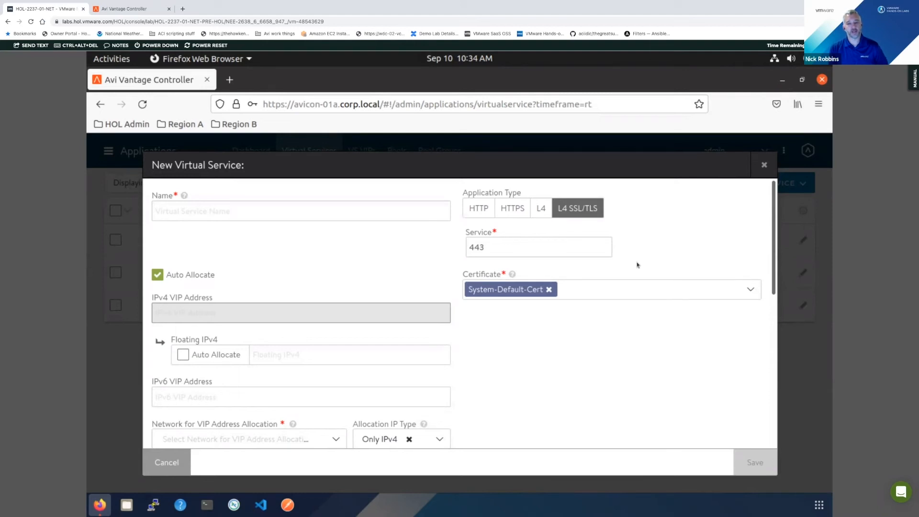
click(502, 216)
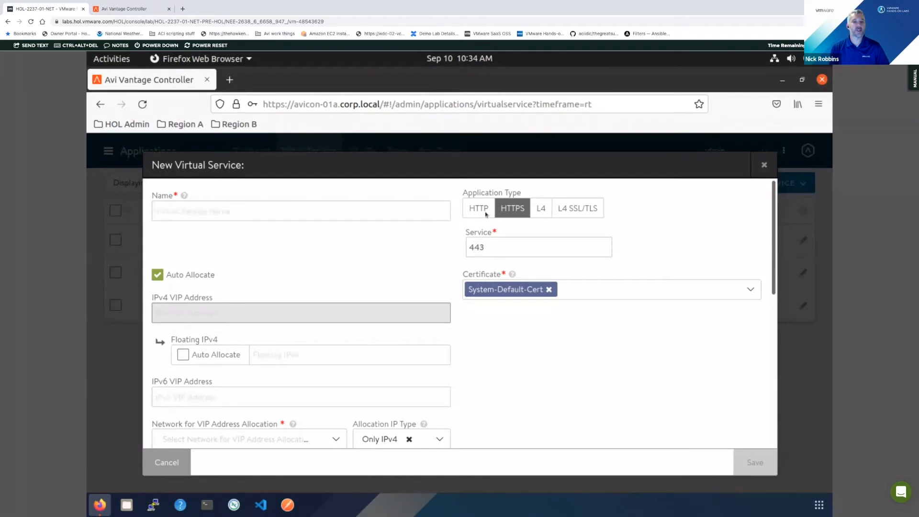
click(517, 215)
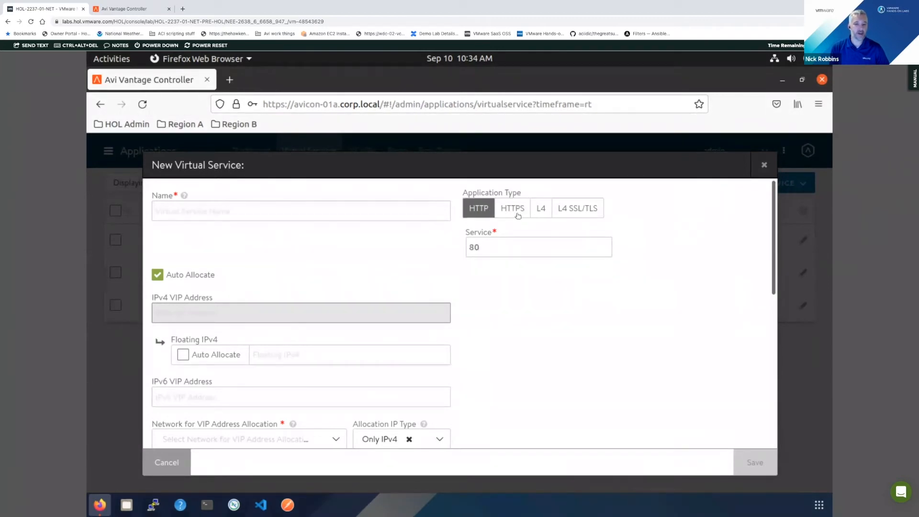
click(517, 216)
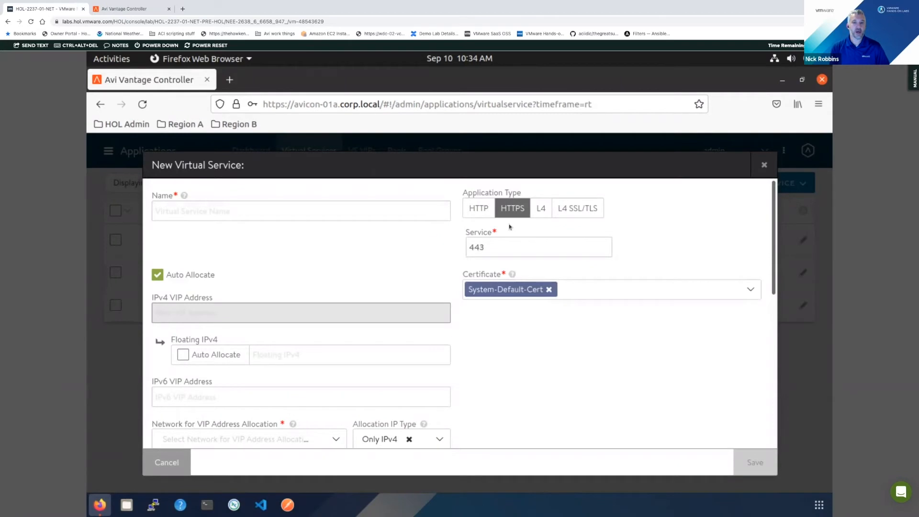
click(465, 209)
click(535, 216)
click(579, 212)
click(482, 214)
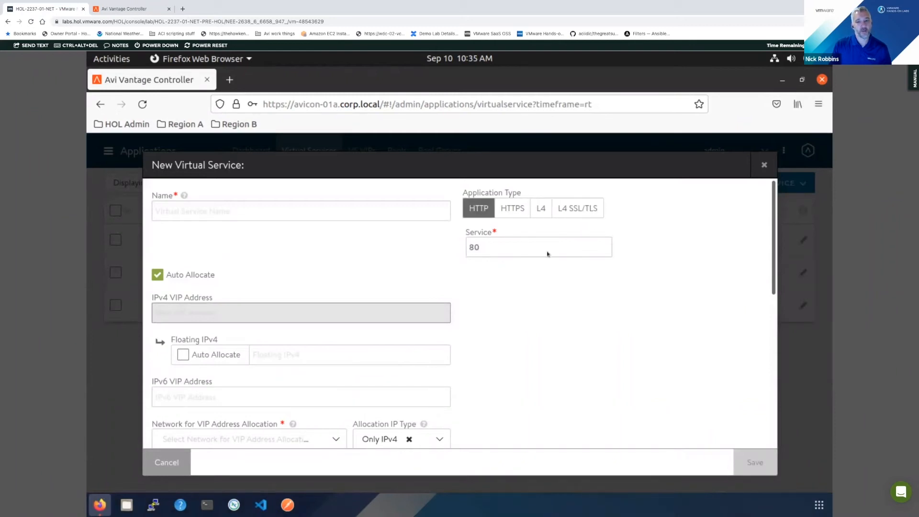
click(547, 211)
click(593, 212)
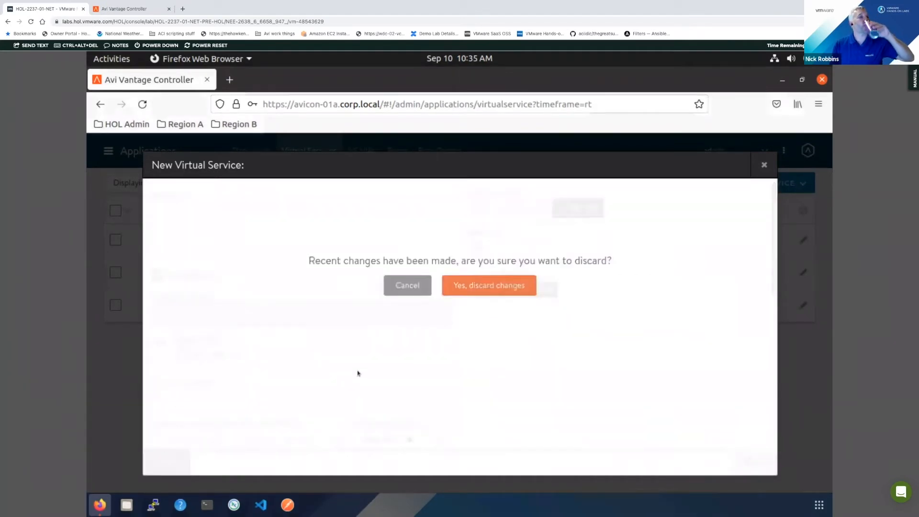
click(453, 290)
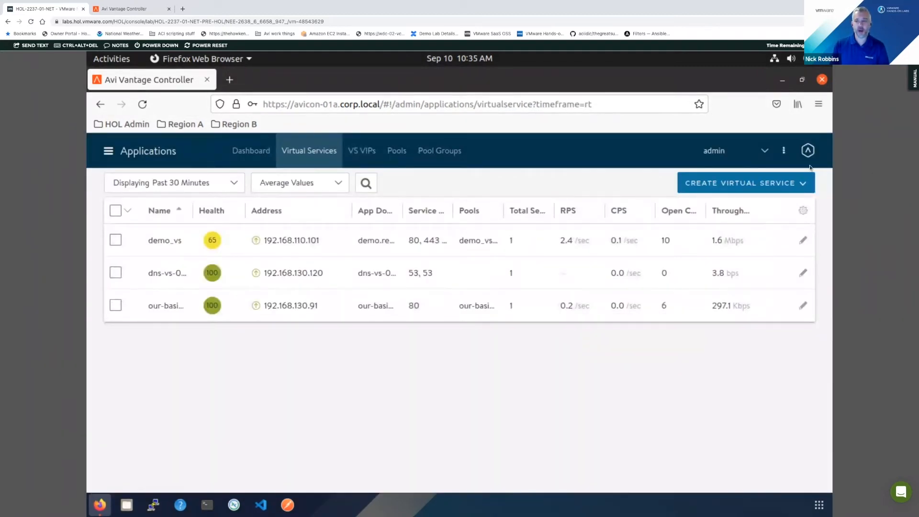
- Start a new virtual service with Advanced Setup and name it adv-app
click(773, 182)
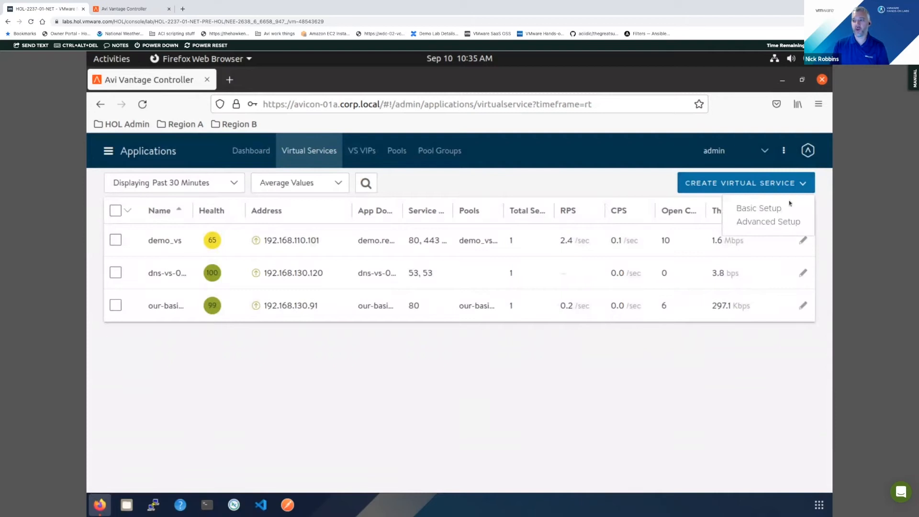
click(767, 223)
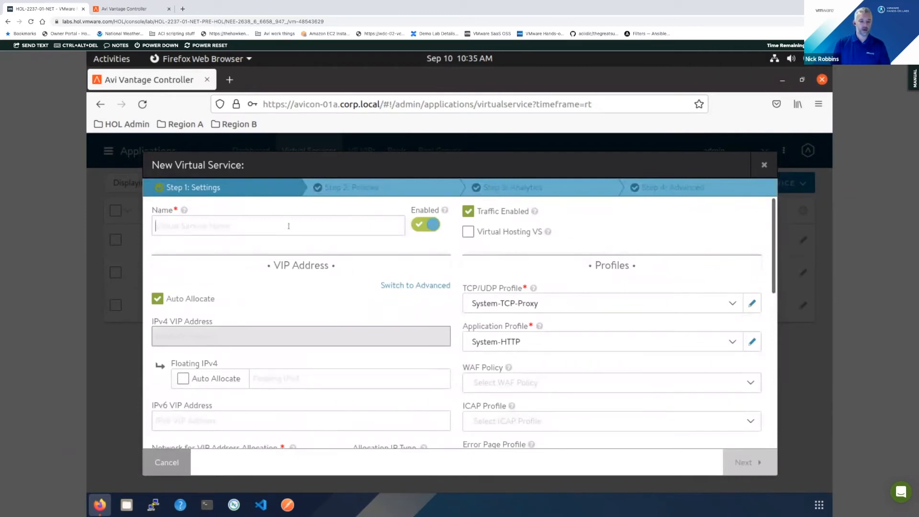
text(adv-app)
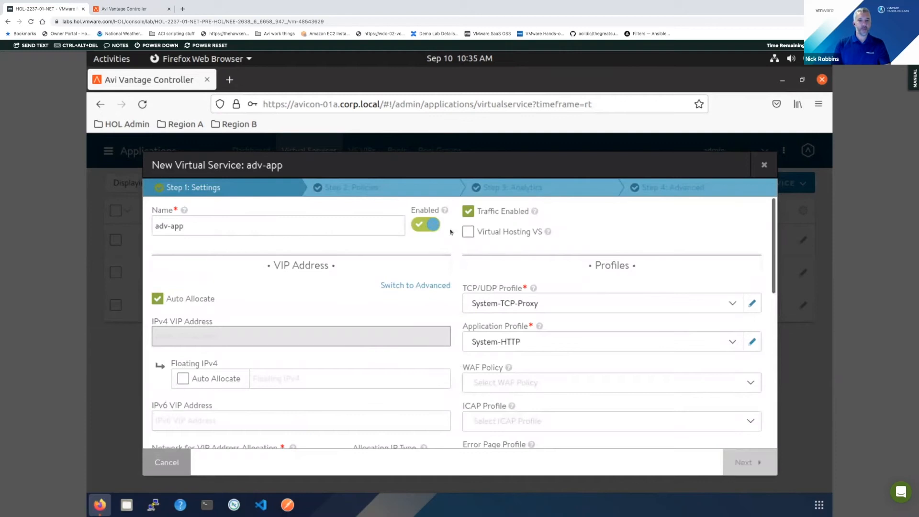
mouse_move(535, 212)
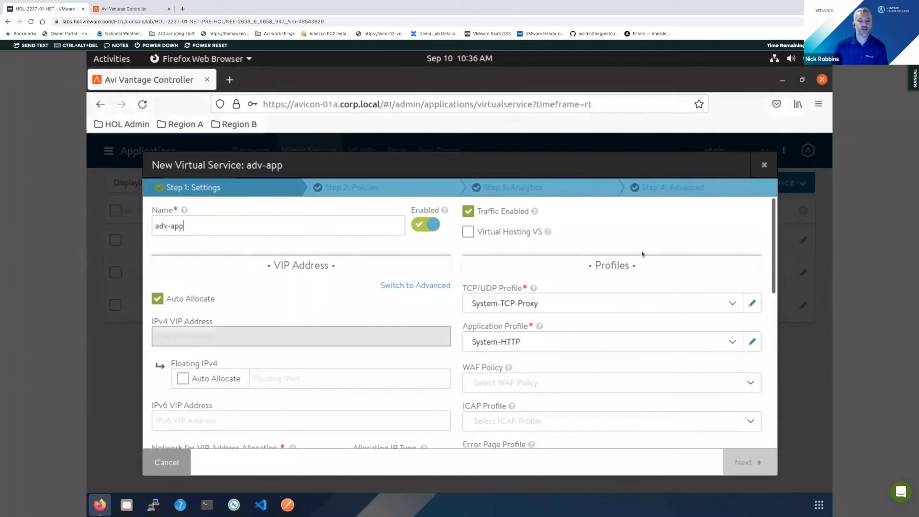
- Allocate the adv-app VIP from network VIP-RegionA01-vDS-COMP with IPv4 subnet 192.168.130.0/24
scroll(643, 252, down, 4)
scroll(624, 248, up, 3)
scroll(402, 296, down, 2)
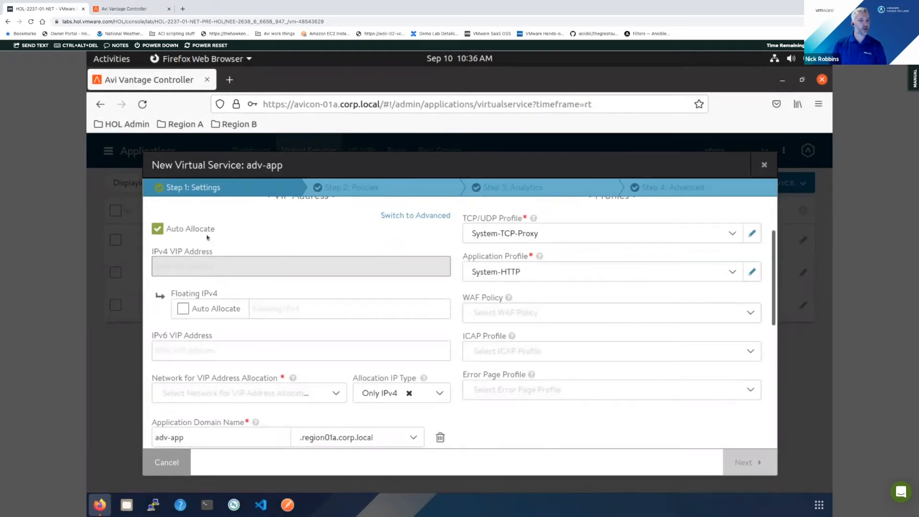
click(258, 394)
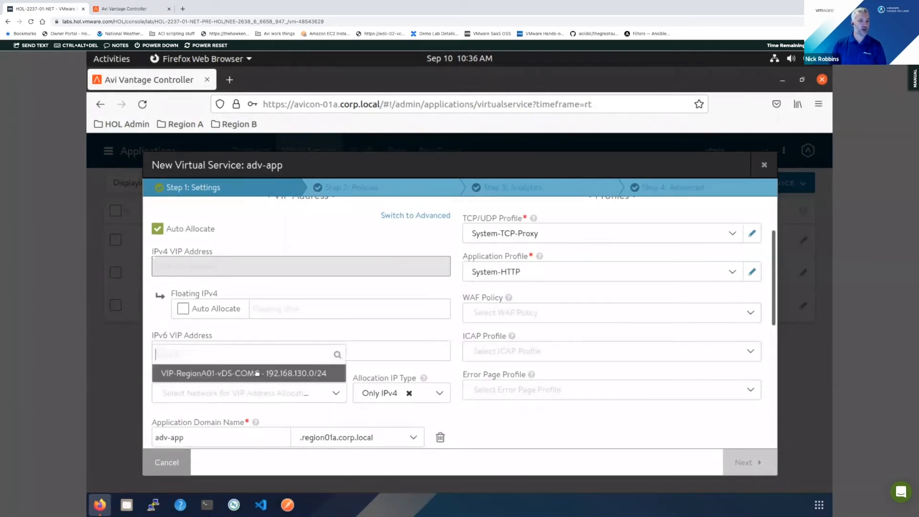
click(259, 371)
click(240, 429)
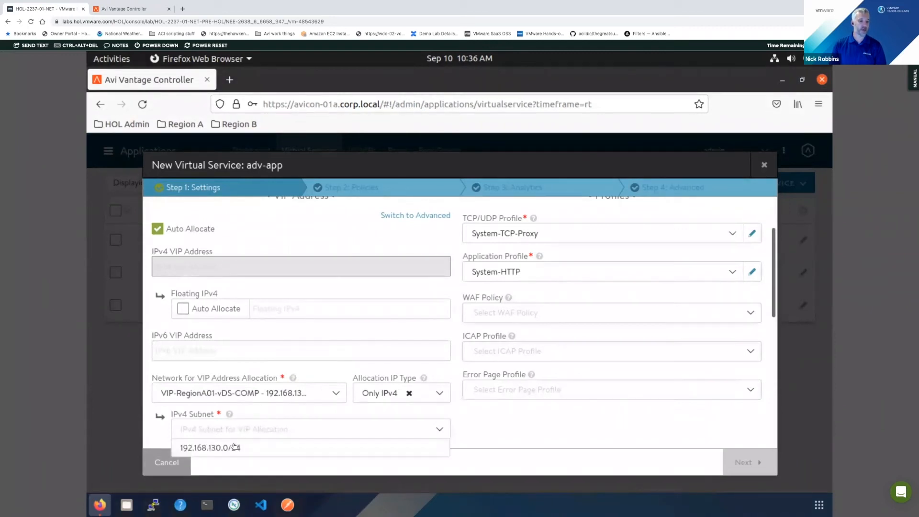
click(233, 447)
- Add service port 443 with SSL enabled alongside port 80 for adv-app, and check the SSL settings
scroll(373, 416, down, 3)
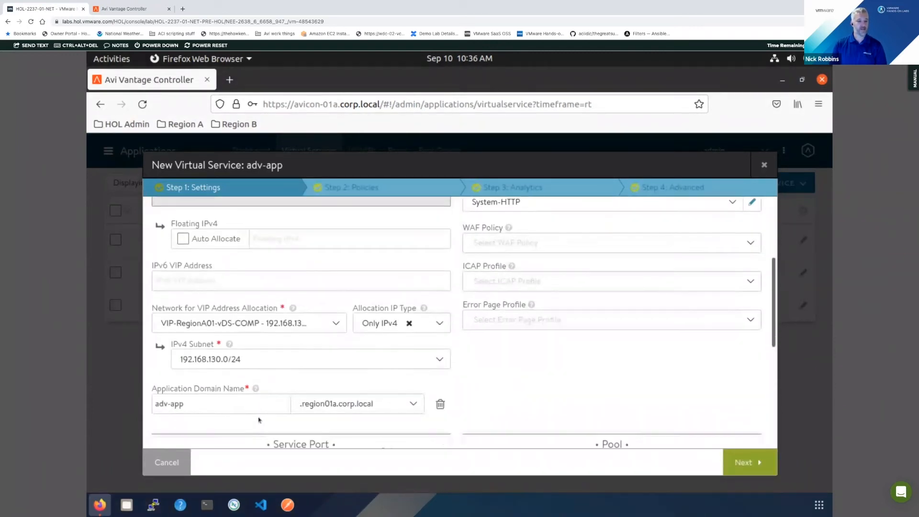
scroll(355, 397, down, 1)
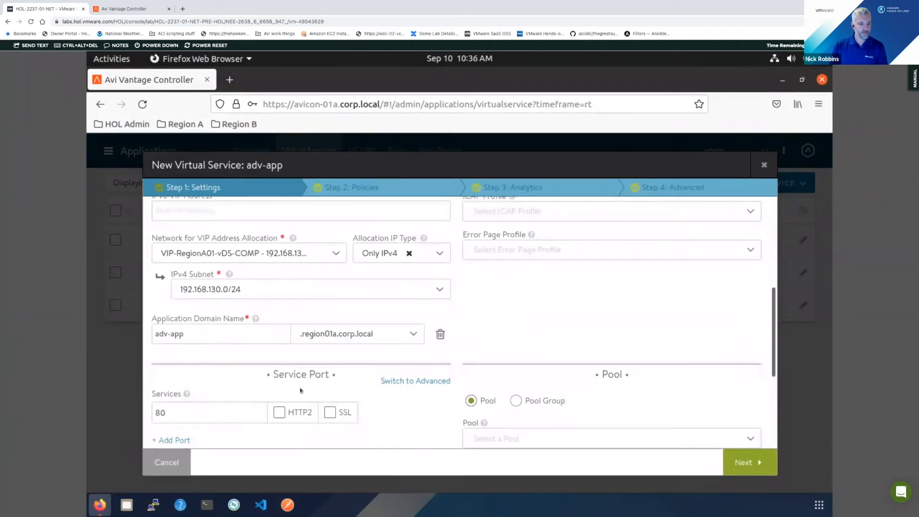
scroll(314, 402, down, 1)
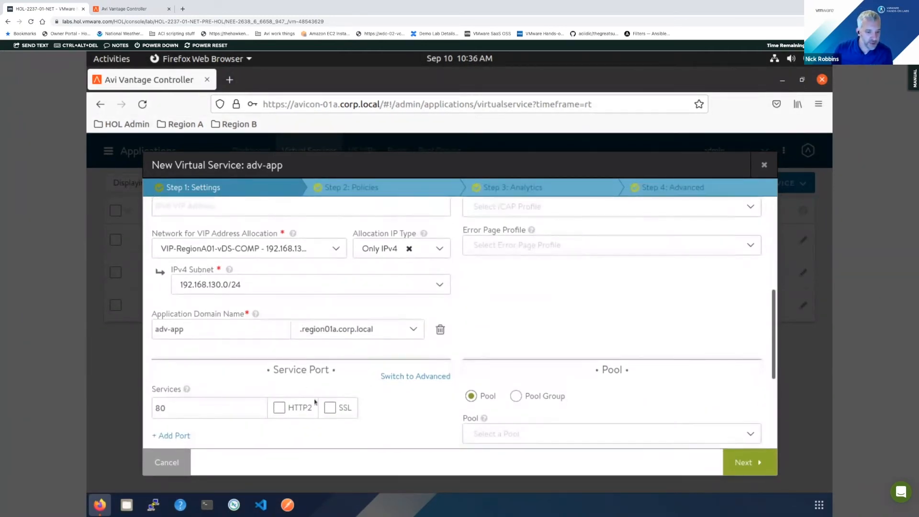
scroll(315, 402, down, 1)
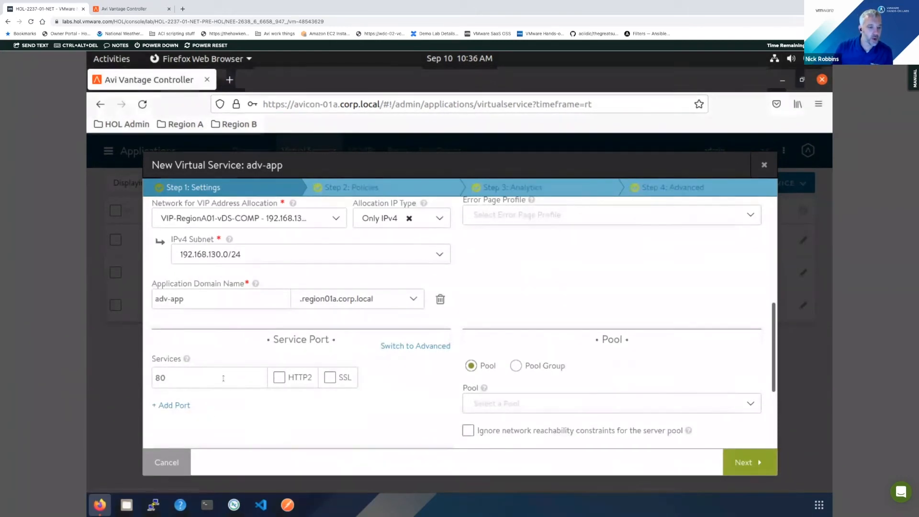
click(176, 405)
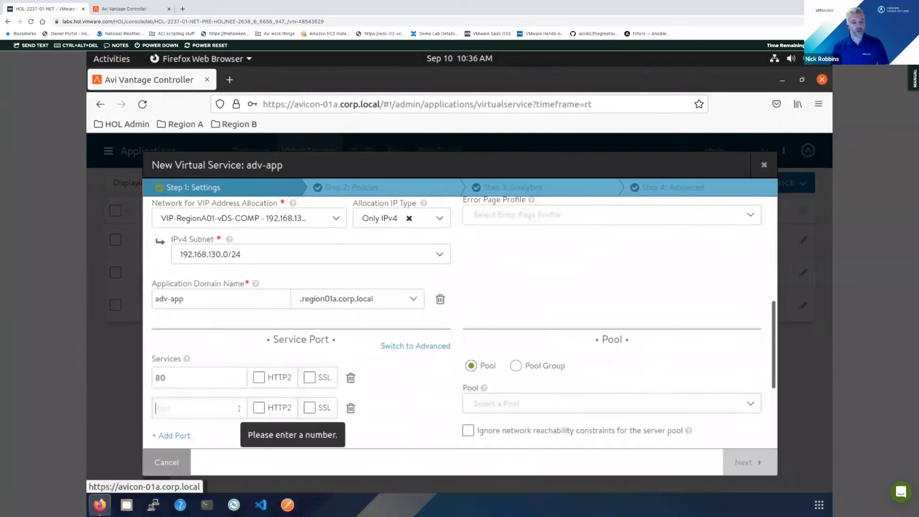
text(443)
click(309, 407)
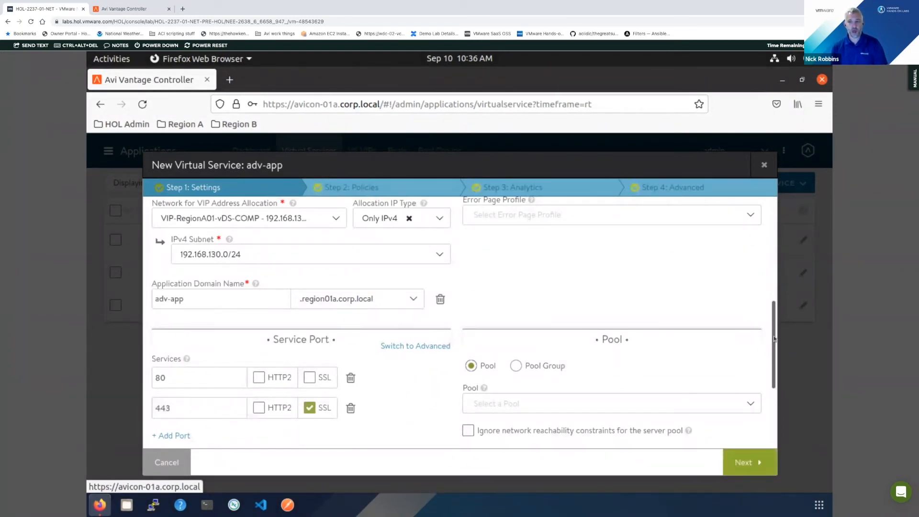
drag(774, 345, 774, 404)
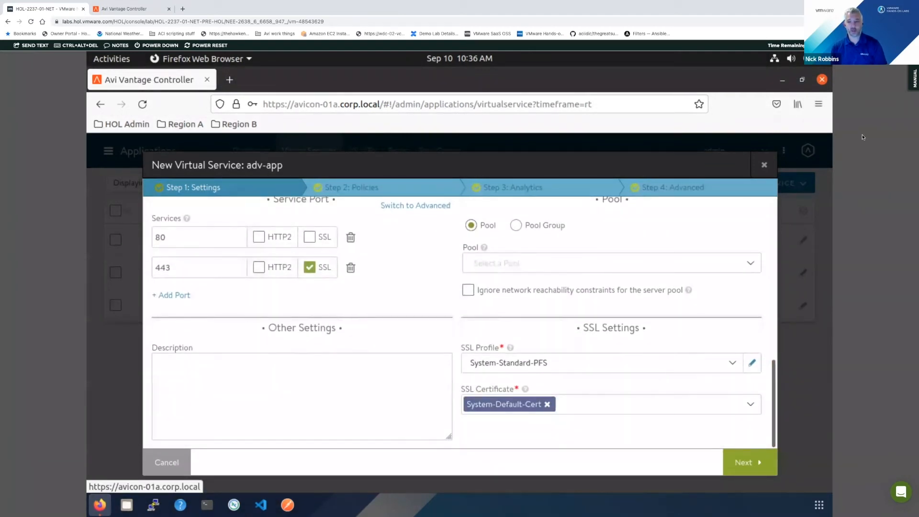
- Reduce the remote browser's page zoom to 80% so that more of the virtual service form fits
click(818, 103)
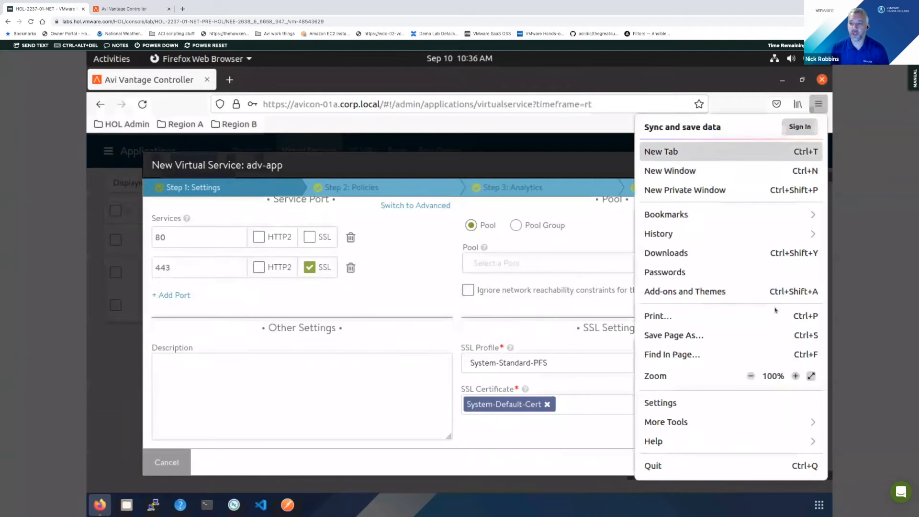
click(750, 376)
click(750, 376)
click(750, 376)
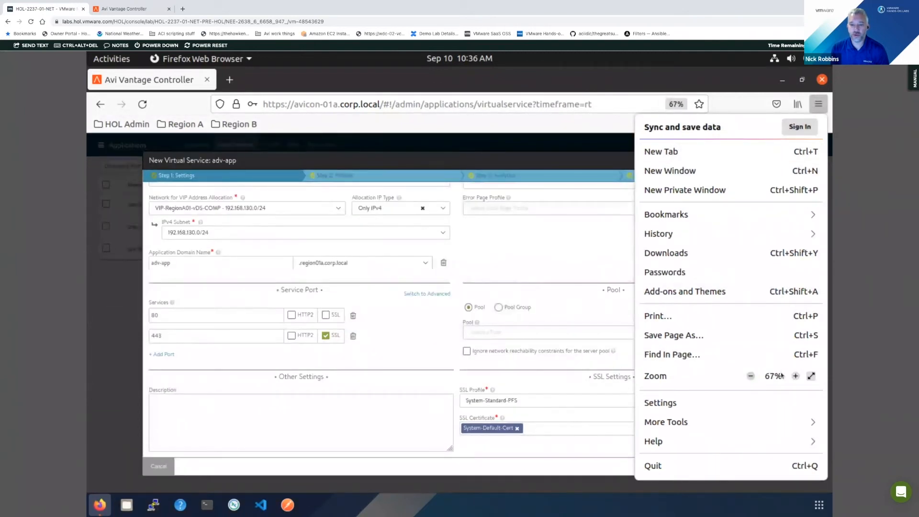
click(795, 376)
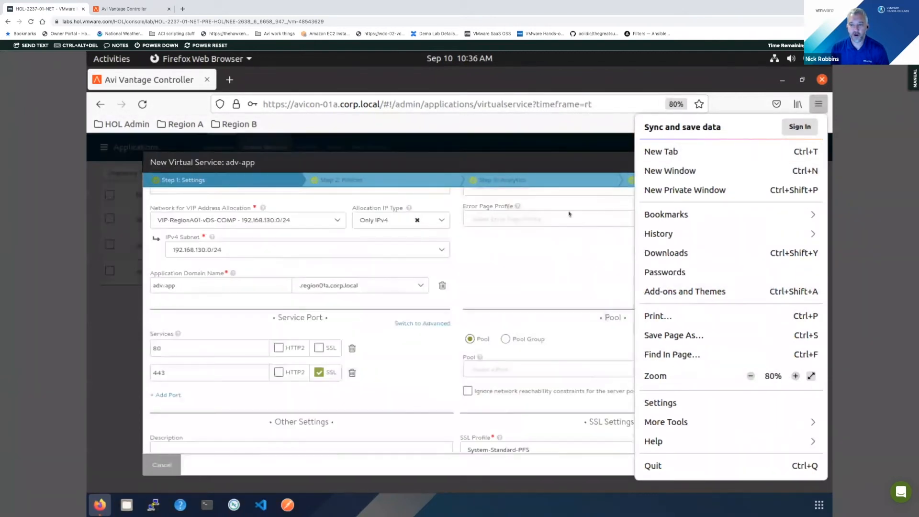
click(576, 268)
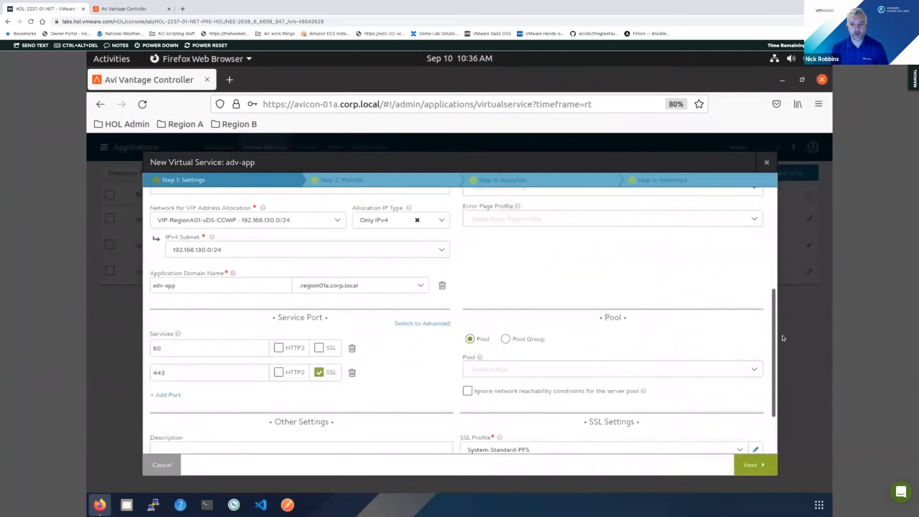
- Switch SSL off and back on for service port 443 to see its effect on the SSL settings
scroll(777, 351, down, 1)
click(320, 357)
click(319, 357)
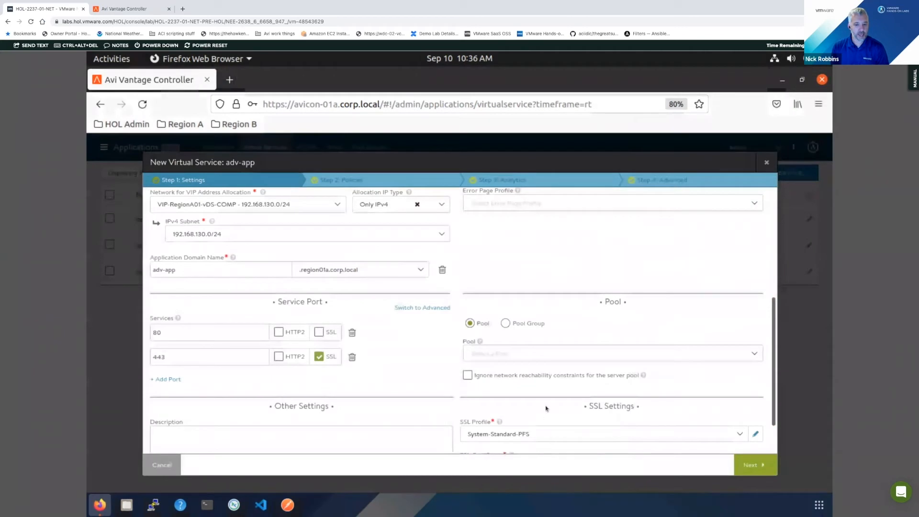
click(319, 357)
click(319, 356)
- Review the TLS versions, cipher list and SSL rating of the System-Standard-PFS profile, and close it without saving
scroll(495, 423, down, 2)
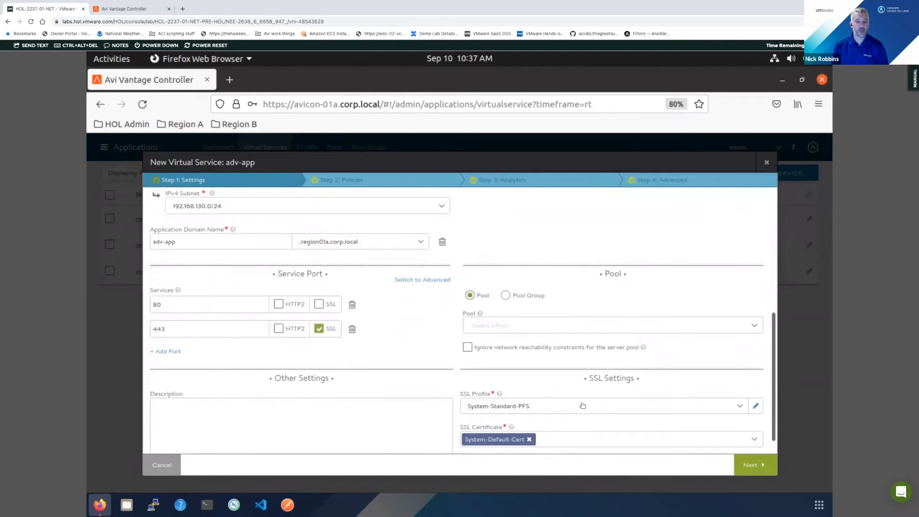
click(756, 407)
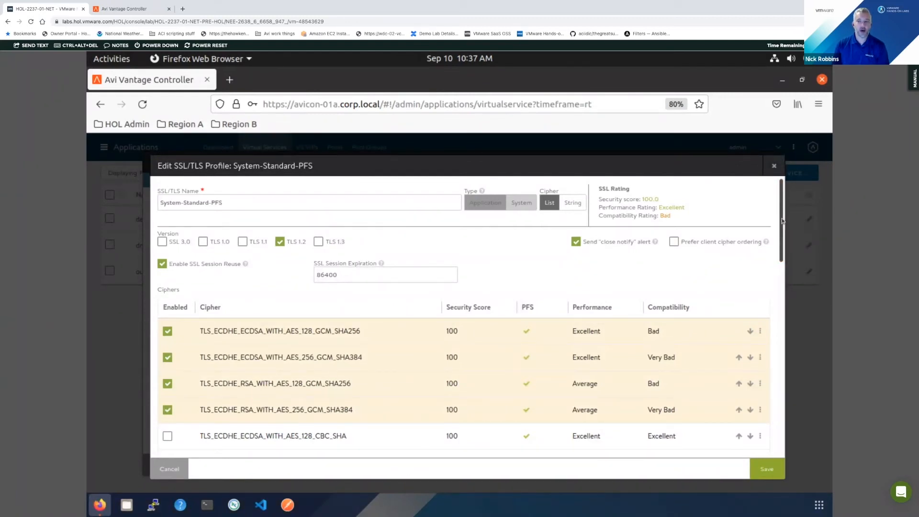
scroll(787, 254, down, 1)
scroll(788, 257, down, 6)
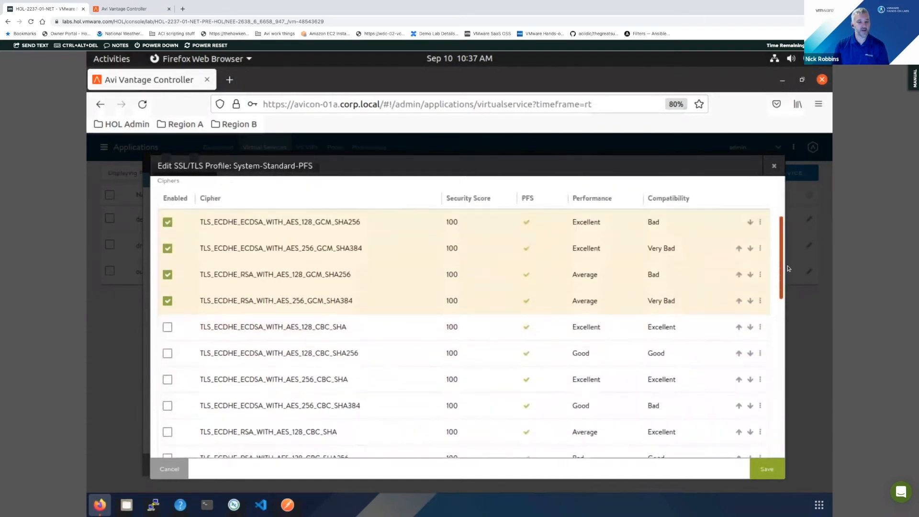
scroll(794, 292, down, 3)
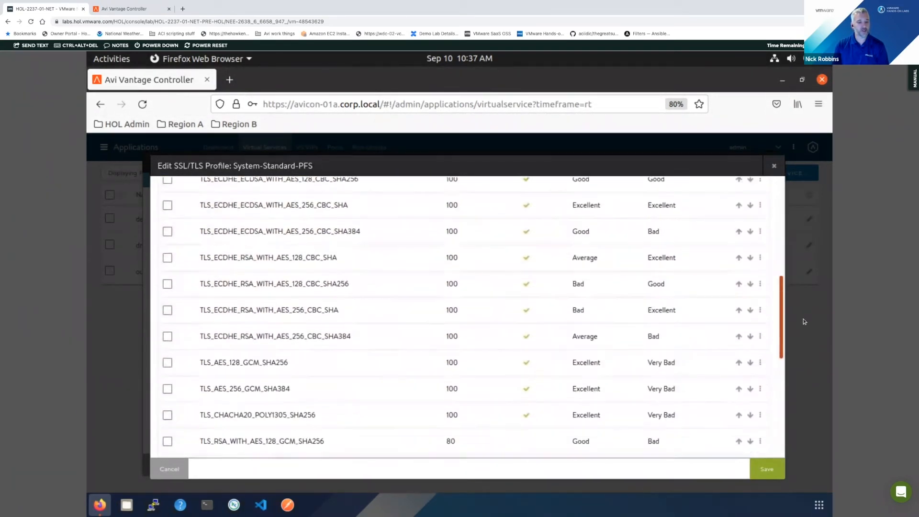
drag(780, 307, 777, 236)
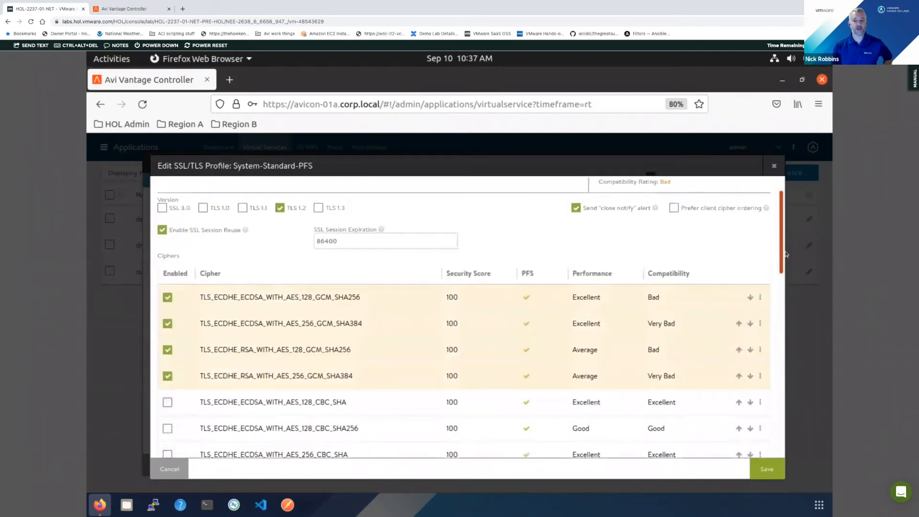
scroll(650, 409, down, 3)
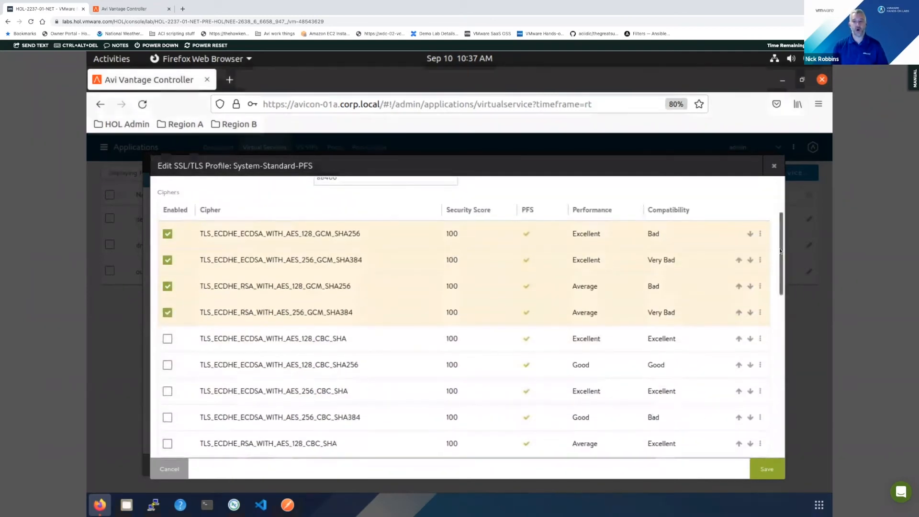
drag(781, 225, 780, 199)
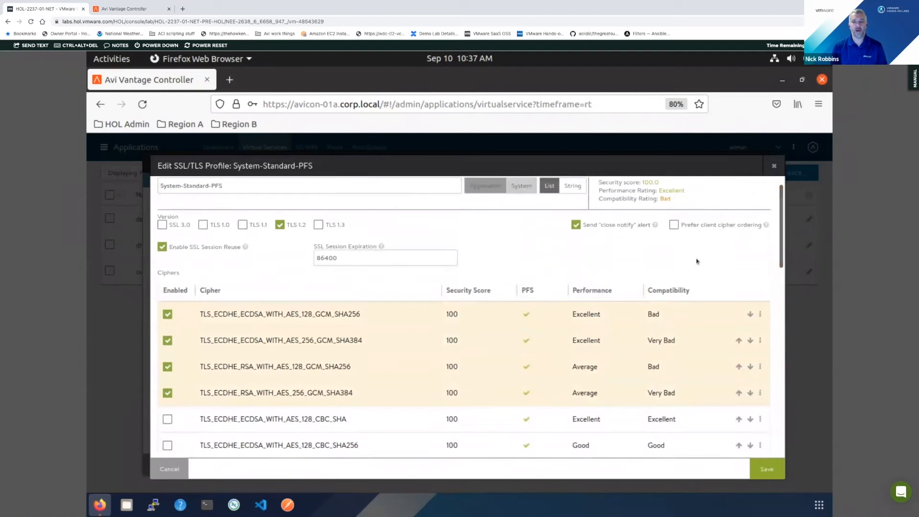
scroll(705, 255, up, 1)
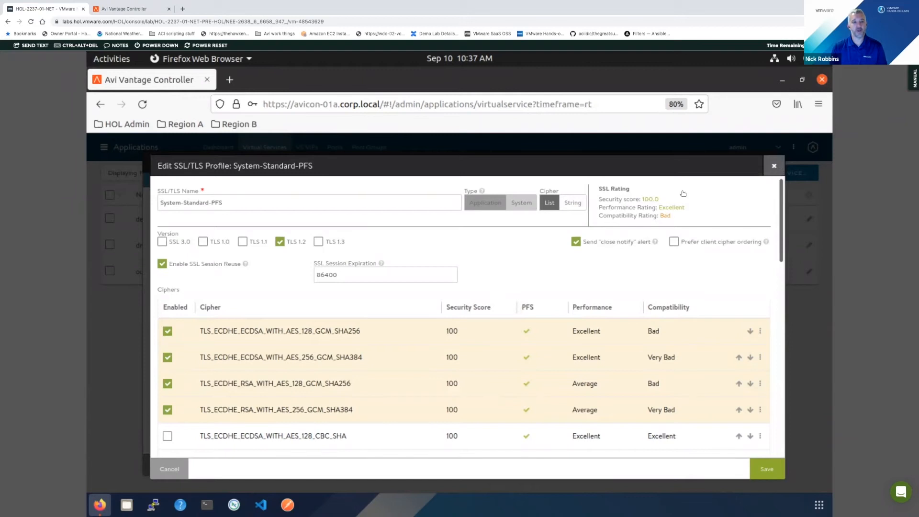
click(771, 166)
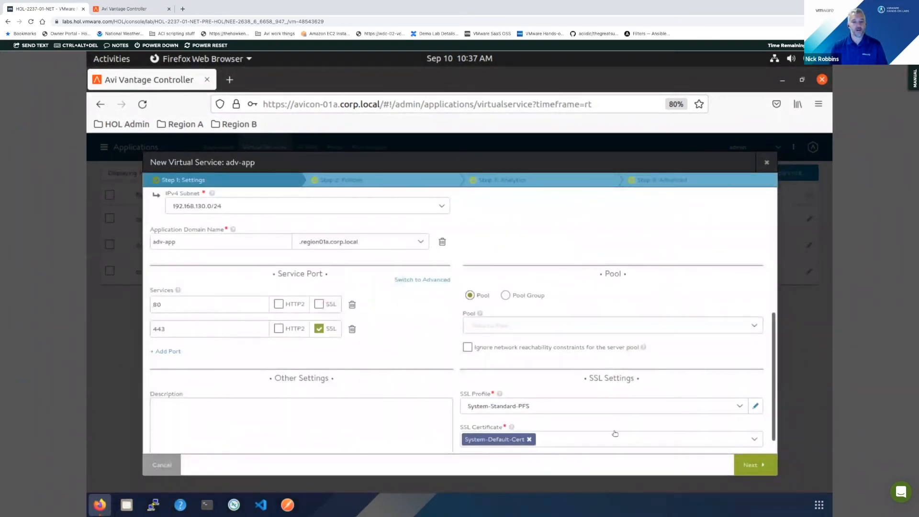
- Replace the System-Default-Cert SSL certificate of adv-app with HandsOnLabs Appcert
click(727, 441)
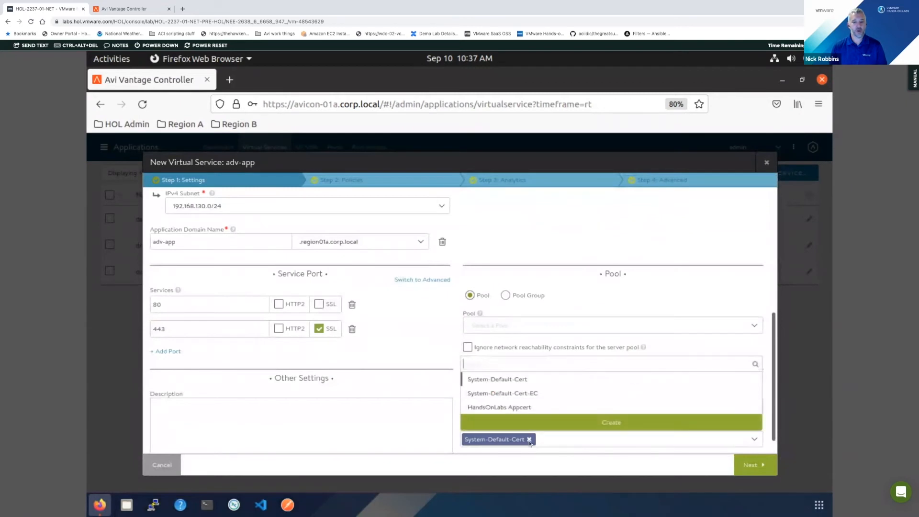
click(529, 440)
click(524, 439)
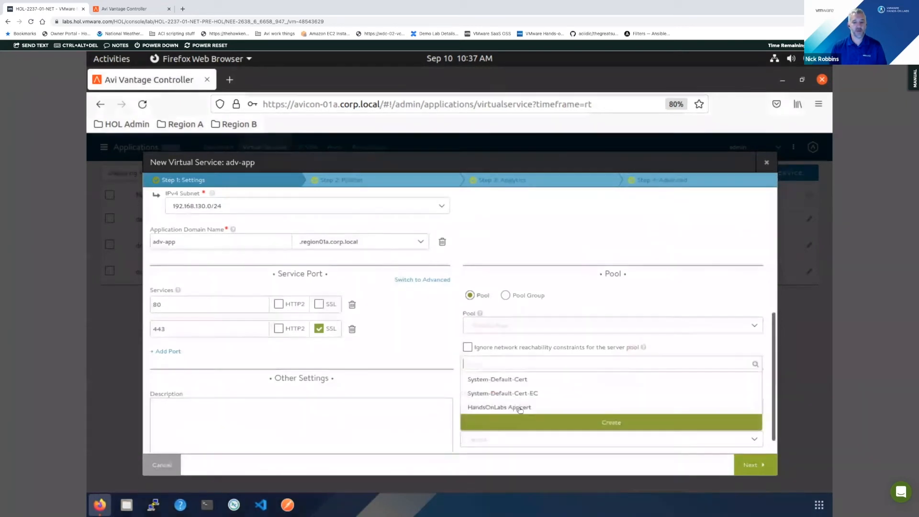
click(520, 408)
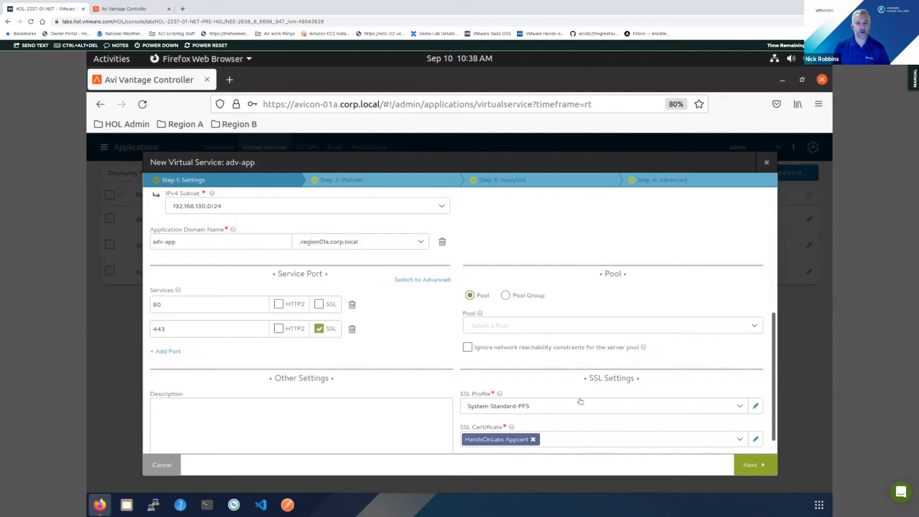
- Compare the Auto Learn and Custom TCP proxy settings in the System-TCP-Proxy profile, and close it without saving
scroll(676, 407, up, 1)
scroll(676, 407, up, 1)
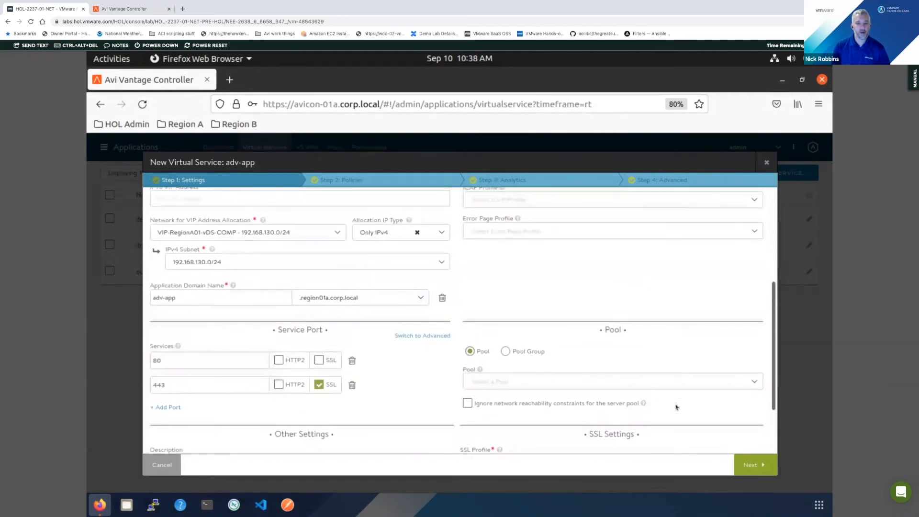
scroll(657, 402, up, 1)
scroll(657, 402, down, 1)
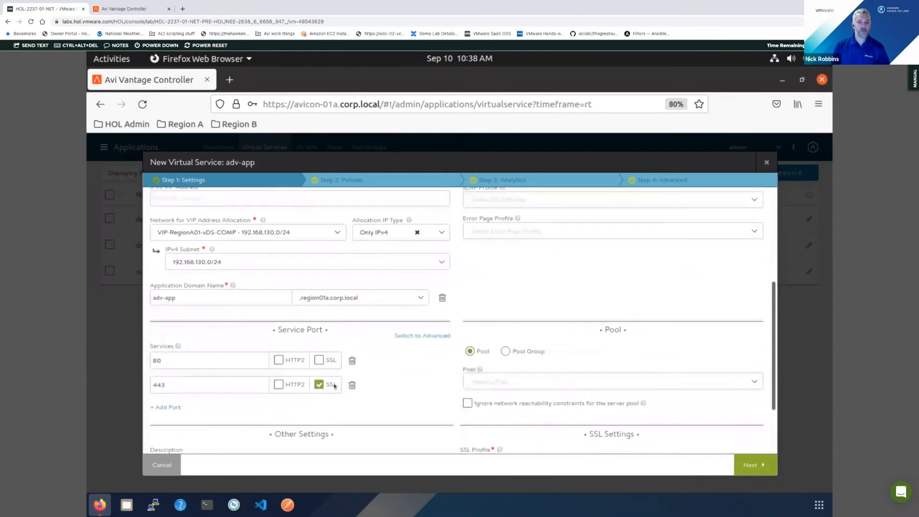
scroll(614, 376, down, 1)
scroll(615, 375, up, 1)
scroll(616, 375, up, 4)
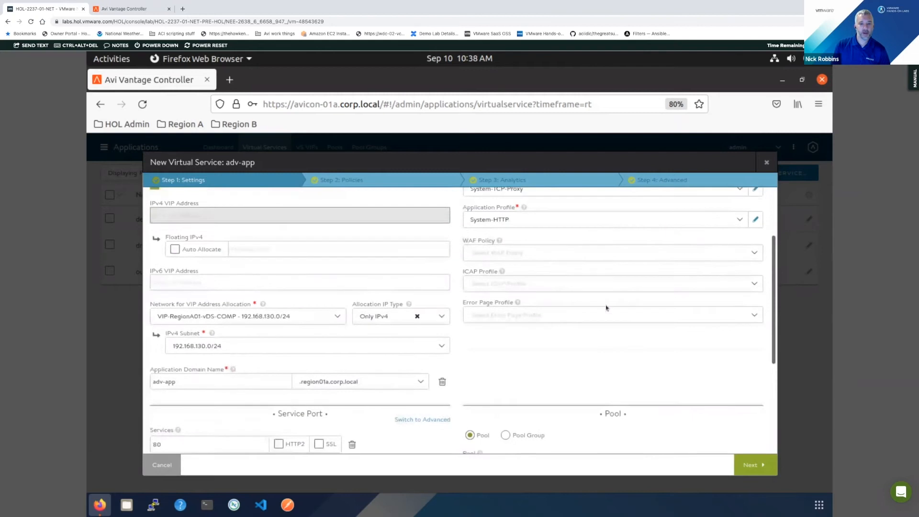
scroll(610, 308, up, 1)
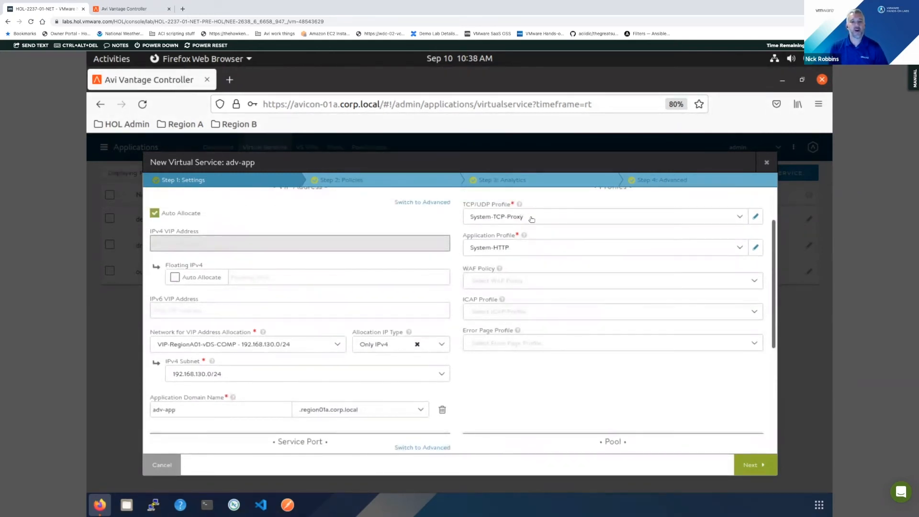
click(756, 217)
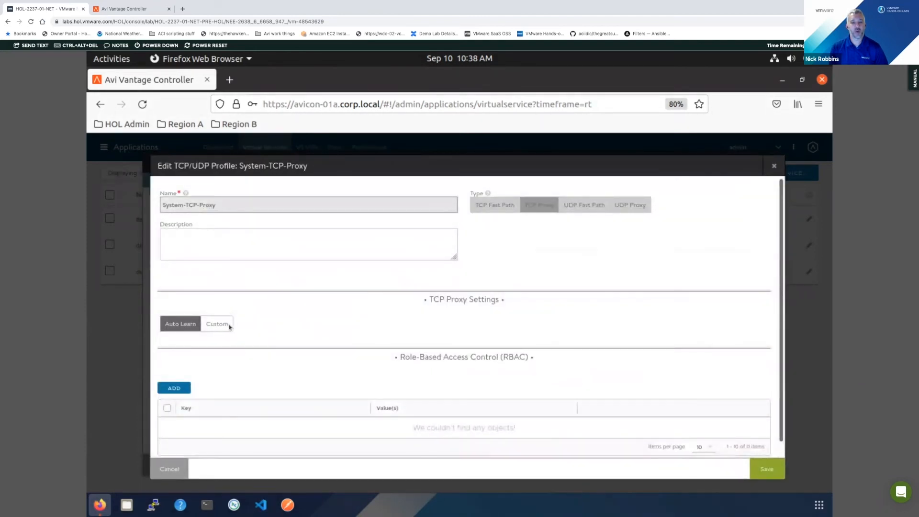
click(212, 326)
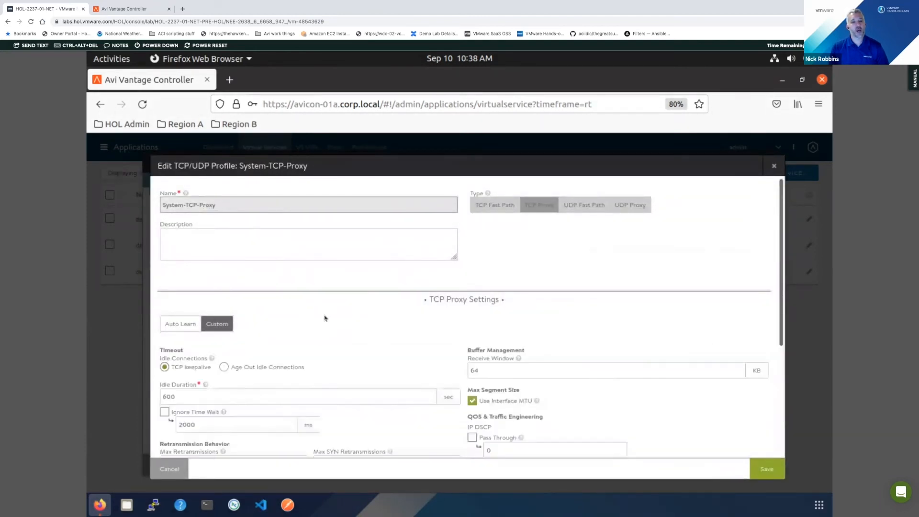
scroll(321, 316, down, 3)
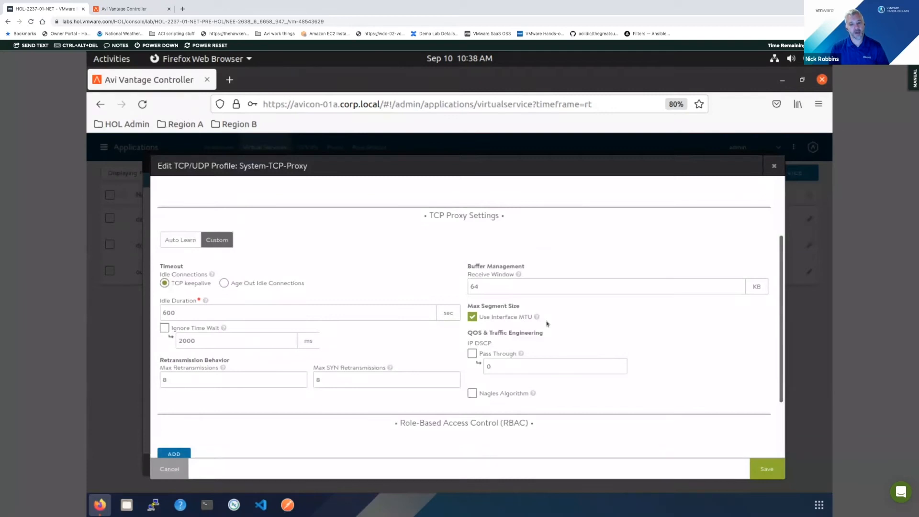
click(191, 245)
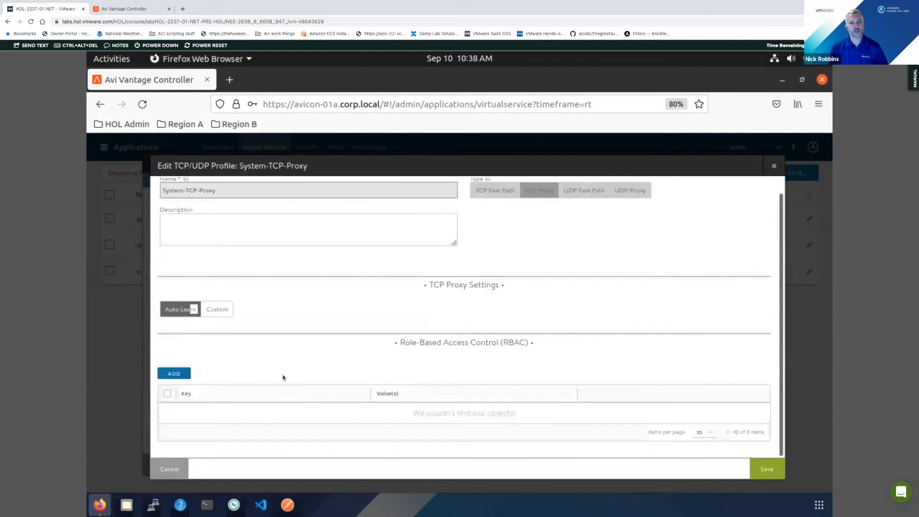
scroll(355, 340, up, 1)
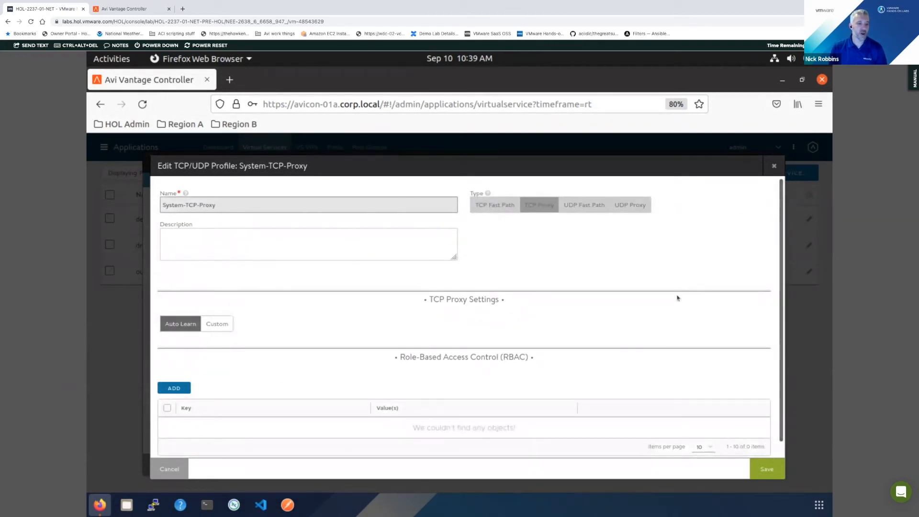
click(773, 166)
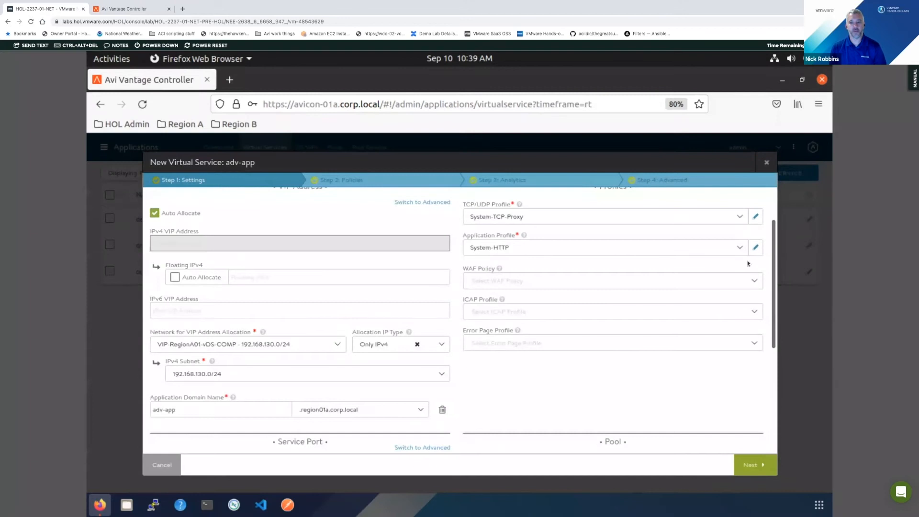
- Set the application profile of adv-app to System-Secure-HTTP
click(718, 249)
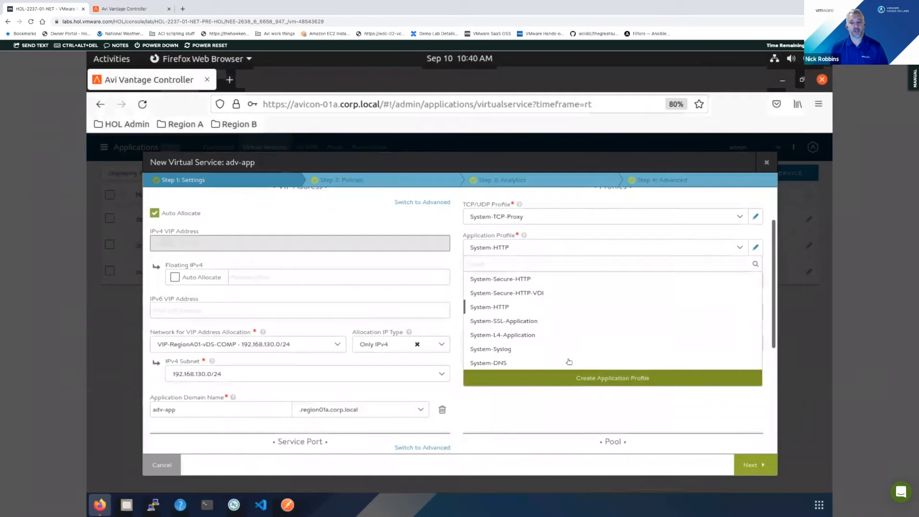
click(631, 359)
click(549, 249)
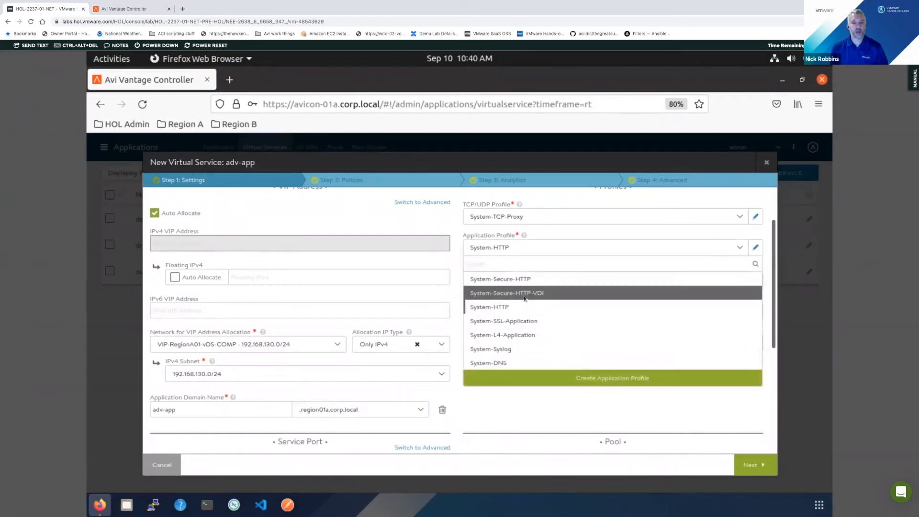
click(526, 279)
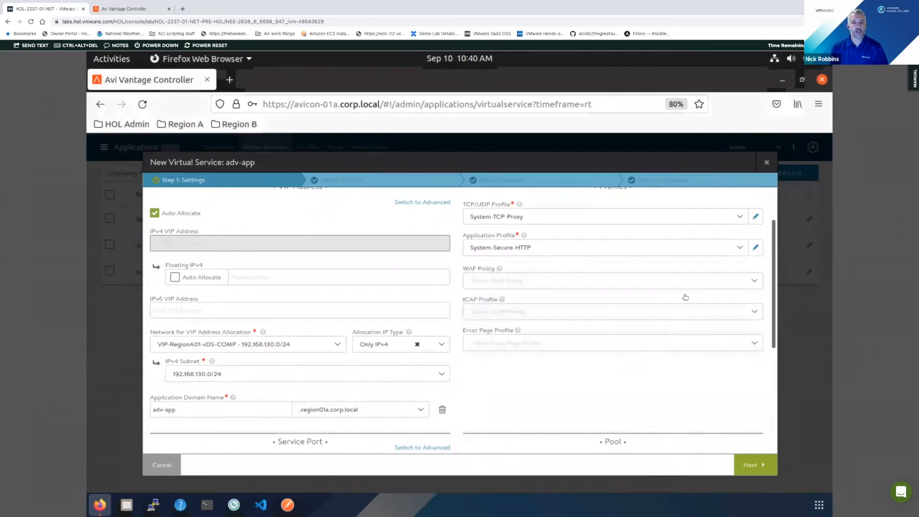
- Open the System-Secure-HTTP application profile and review its general HTTP settings and SSL Everywhere security options
click(755, 247)
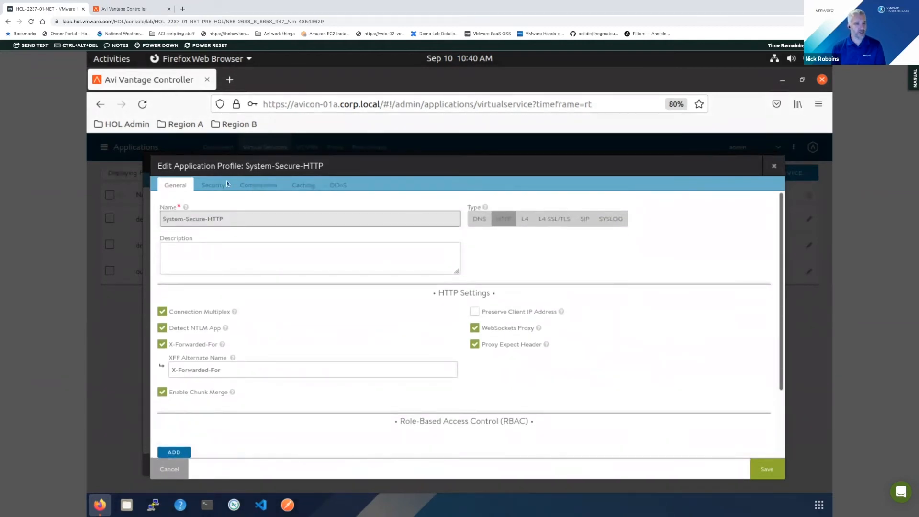
click(213, 185)
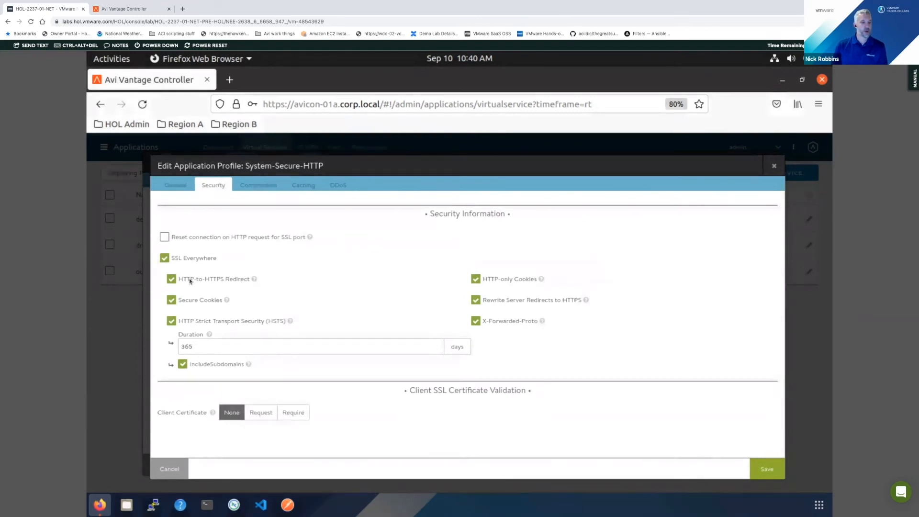
mouse_move(258, 283)
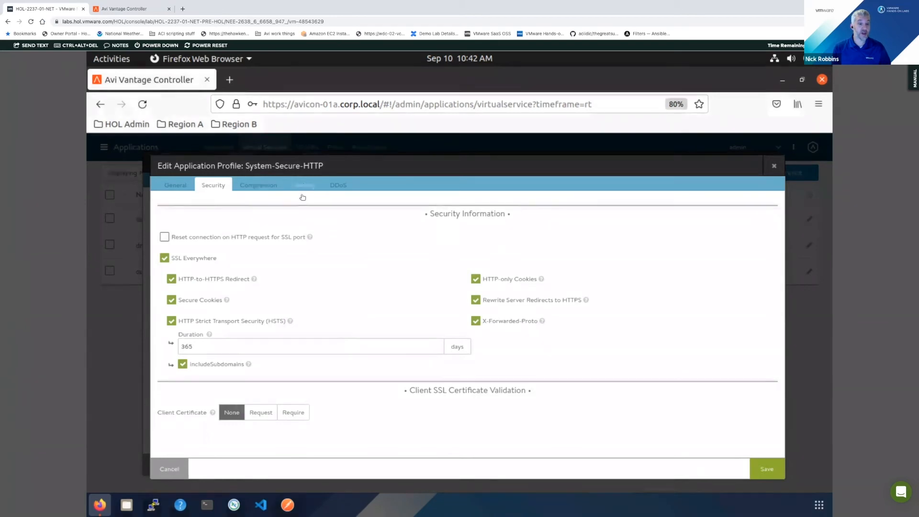
- Enable caching and compression in the System-Secure-HTTP profile to examine the options each one offers
click(280, 186)
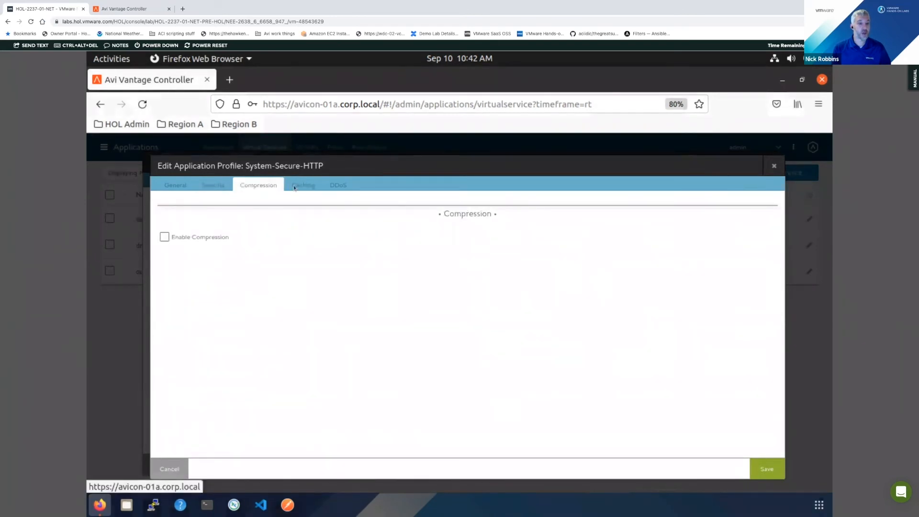
click(304, 185)
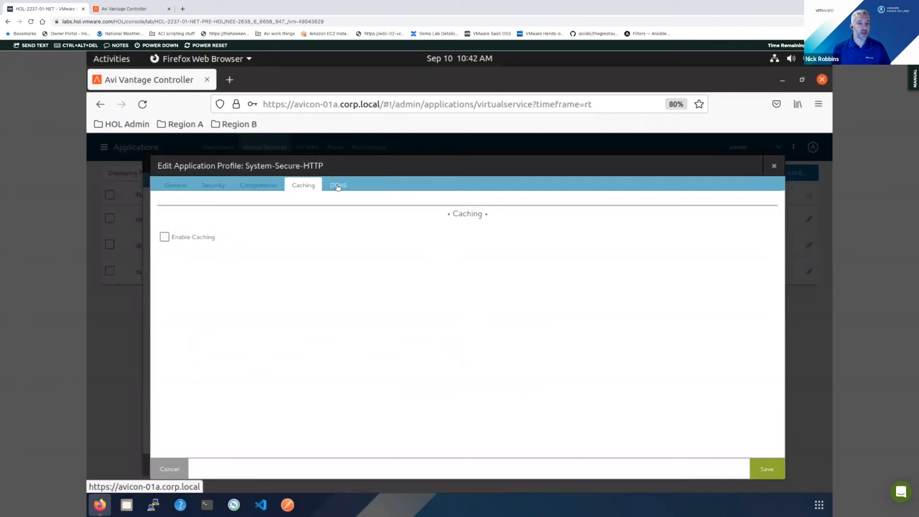
click(196, 239)
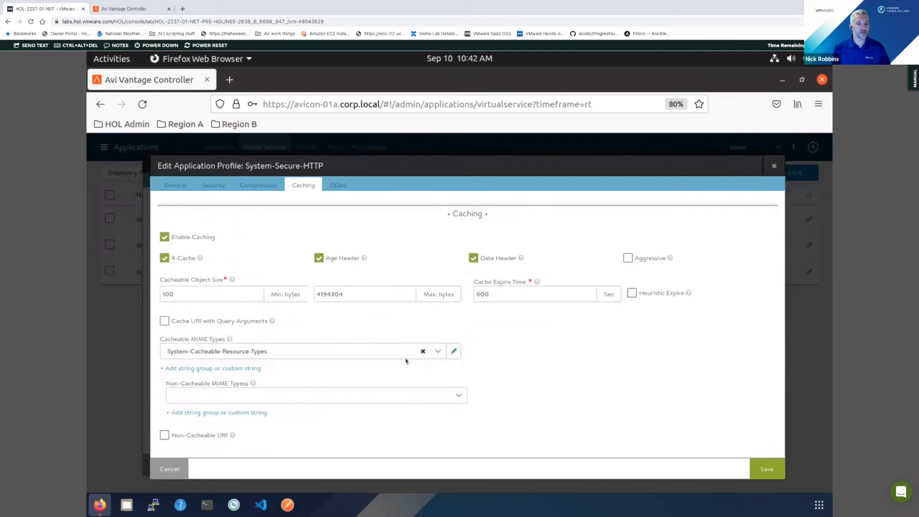
click(269, 188)
click(227, 238)
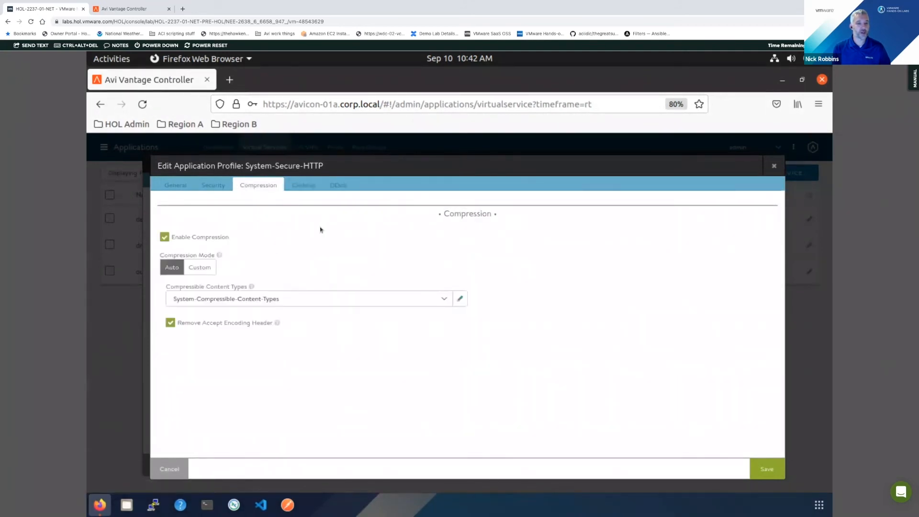
mouse_move(219, 256)
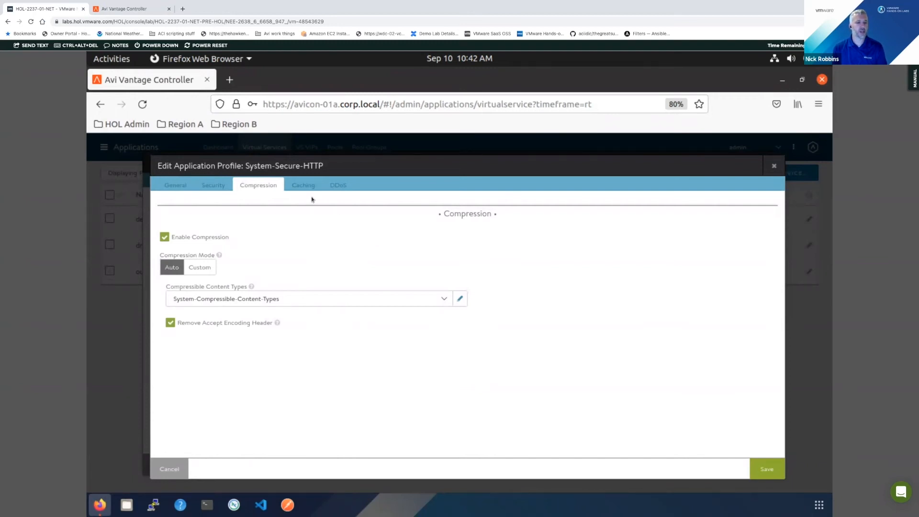
- Review the DDoS limit settings and available rate limits of the System-Secure-HTTP profile, and close it discarding all changes
click(337, 186)
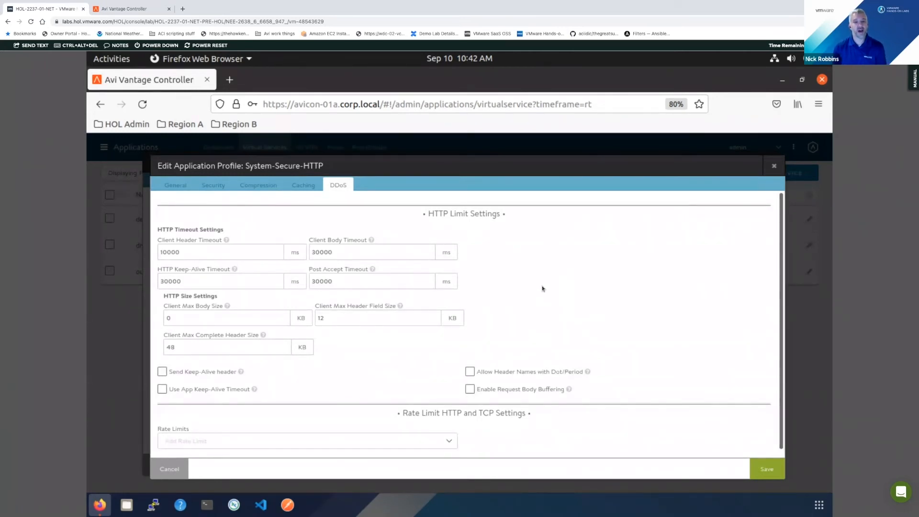
scroll(558, 273, down, 1)
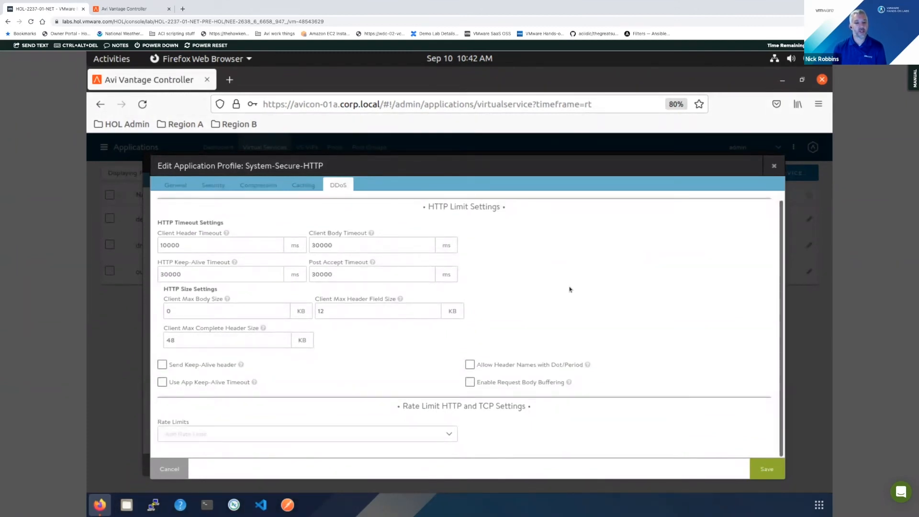
click(452, 435)
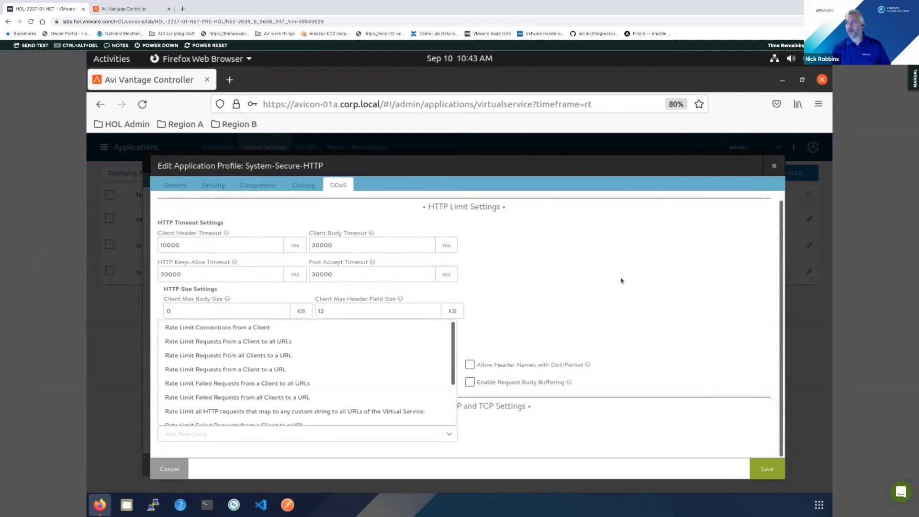
click(575, 235)
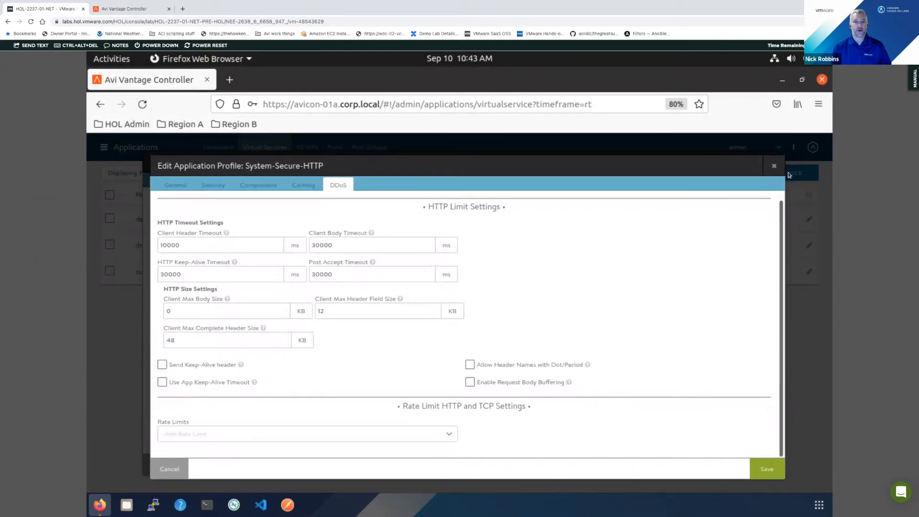
click(773, 165)
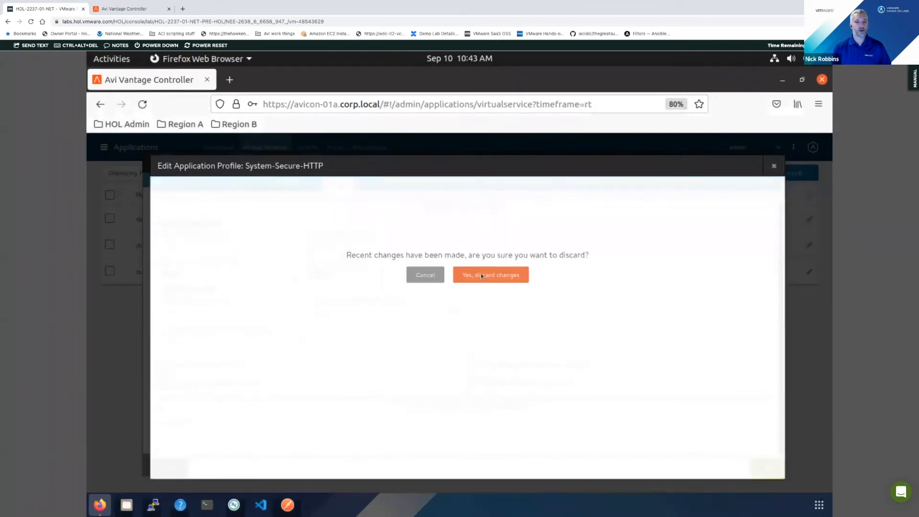
click(481, 275)
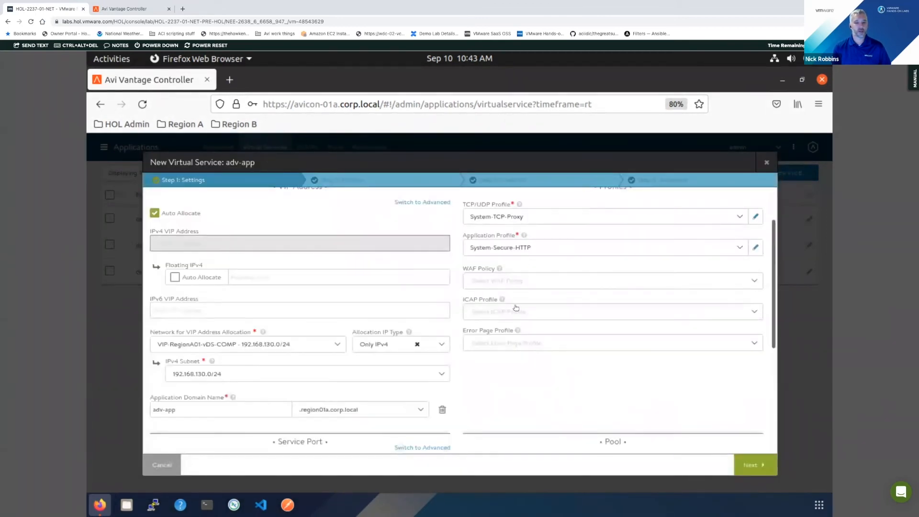
- Check which WAF policies are available for adv-app without selecting one
click(521, 283)
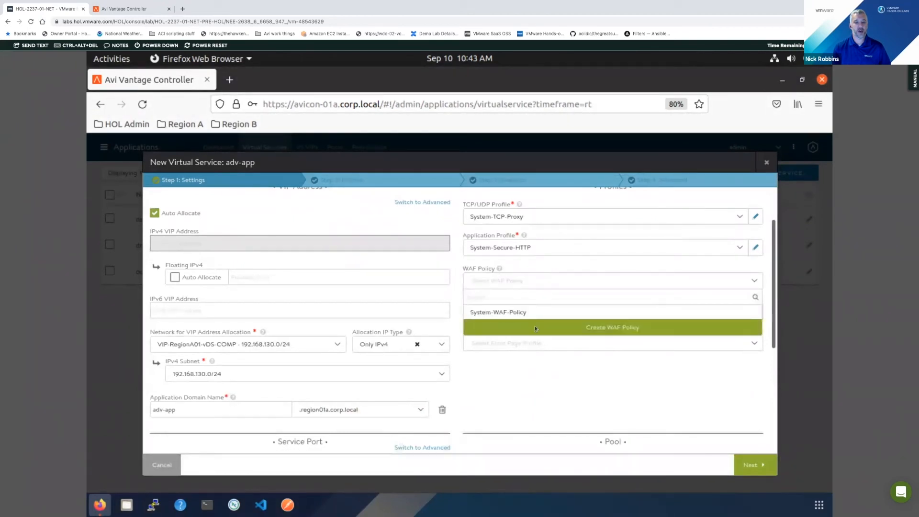
click(525, 383)
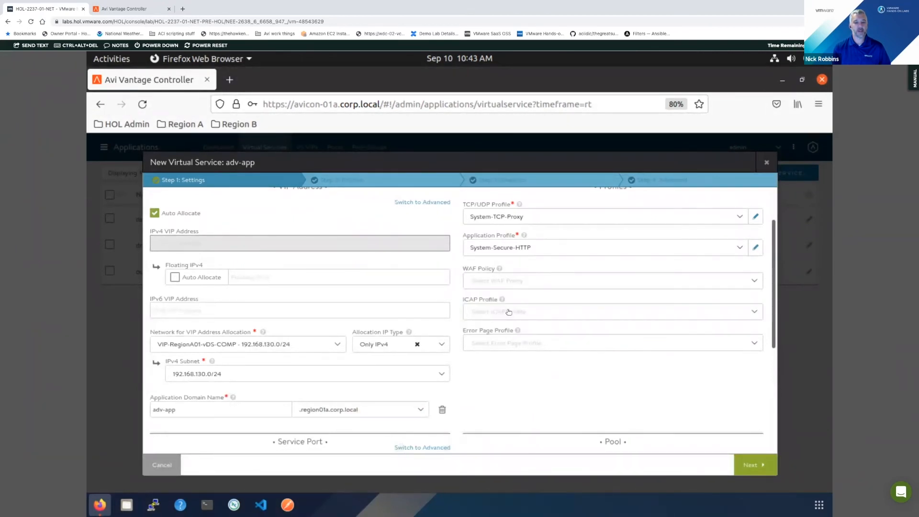
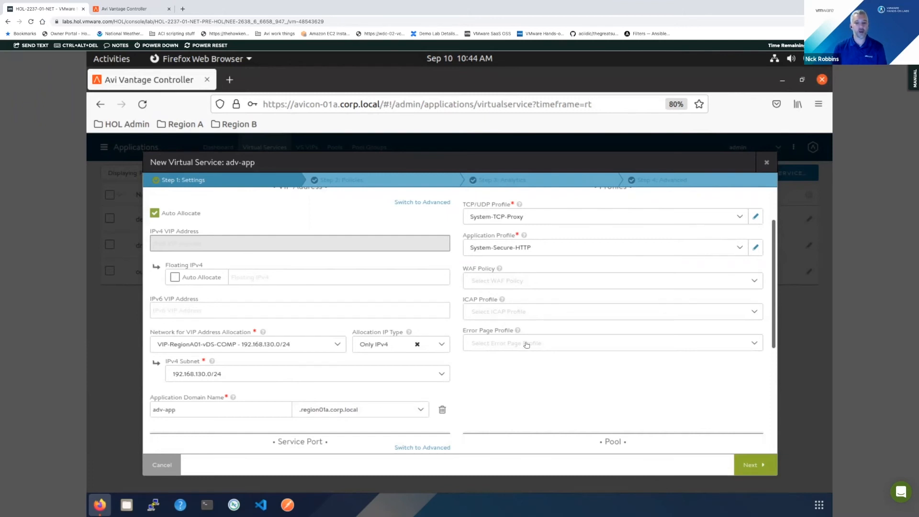
- Start creating a new pool named adv-app-pool for the virtual service
scroll(539, 389, down, 3)
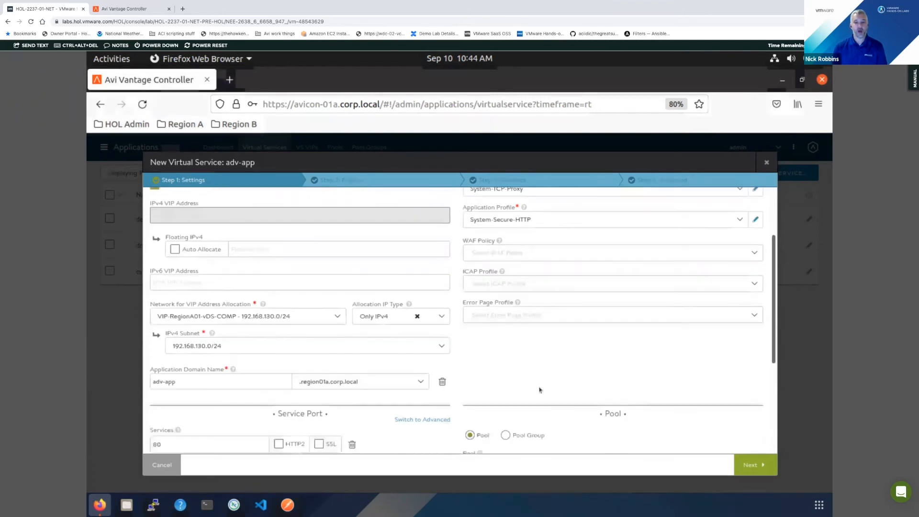
scroll(558, 373, down, 1)
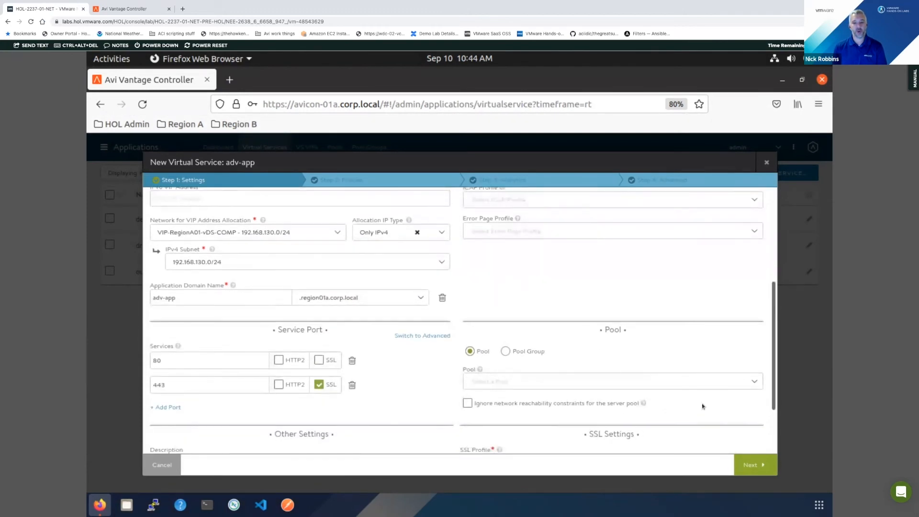
click(716, 381)
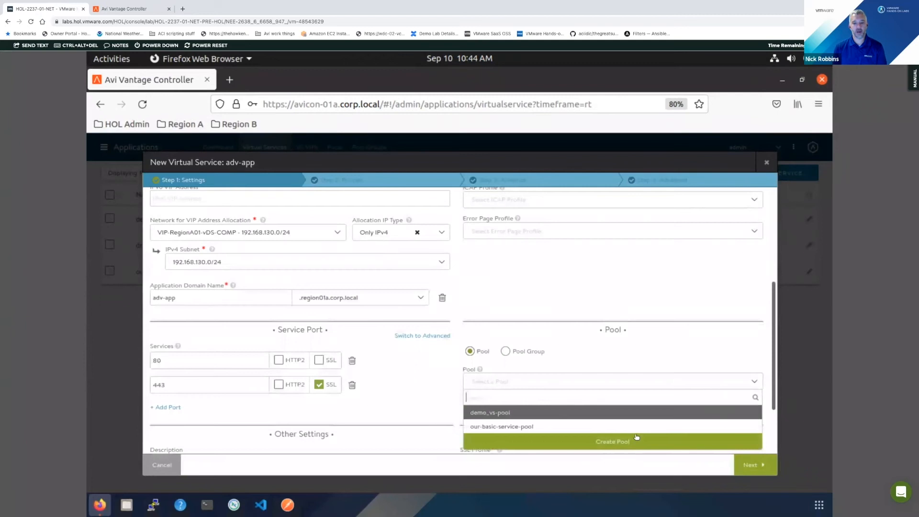
click(612, 441)
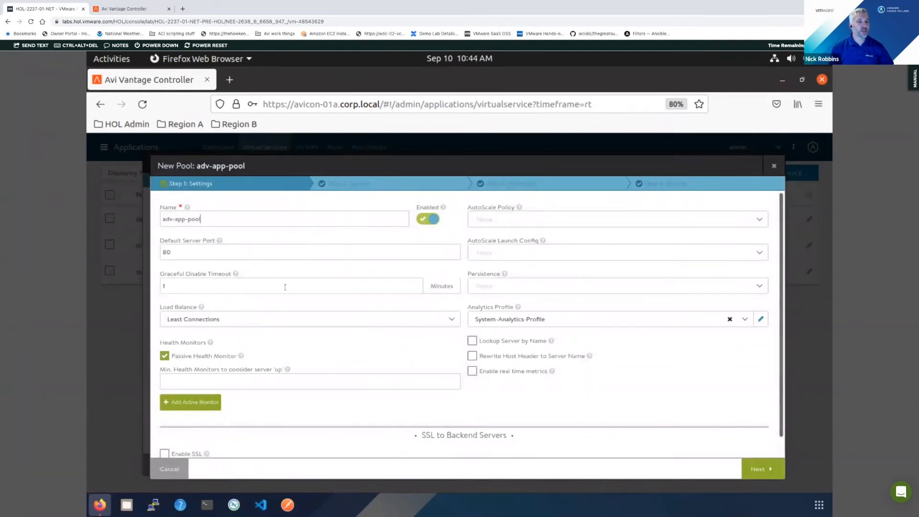
- Check the load balancing algorithms available for the pool and what its passive health monitor does
click(254, 321)
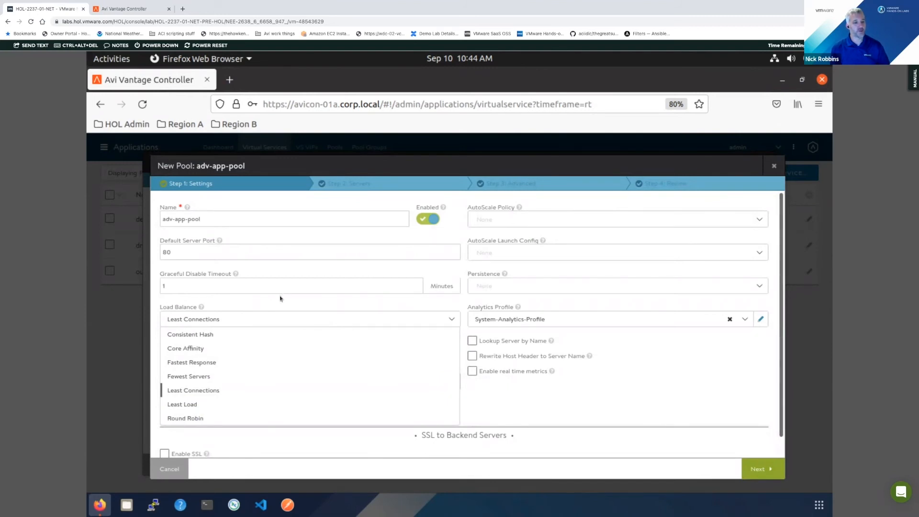
click(405, 317)
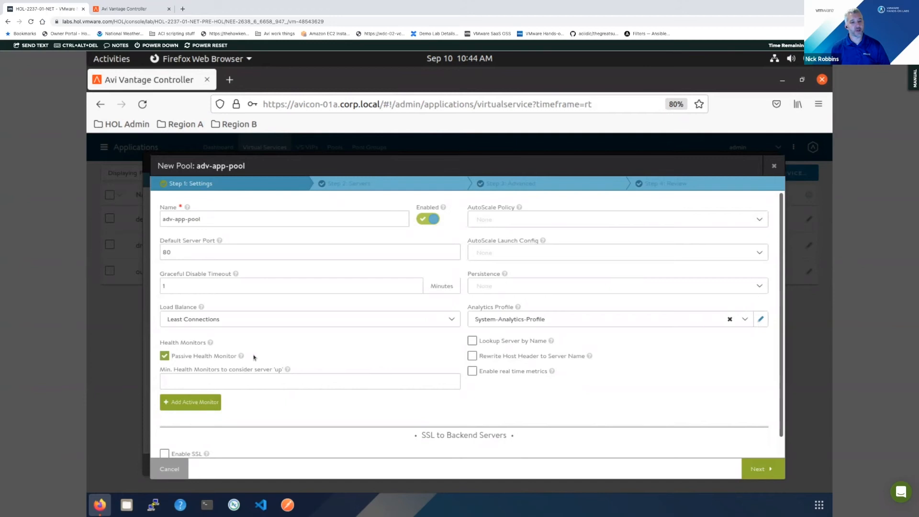
mouse_move(242, 356)
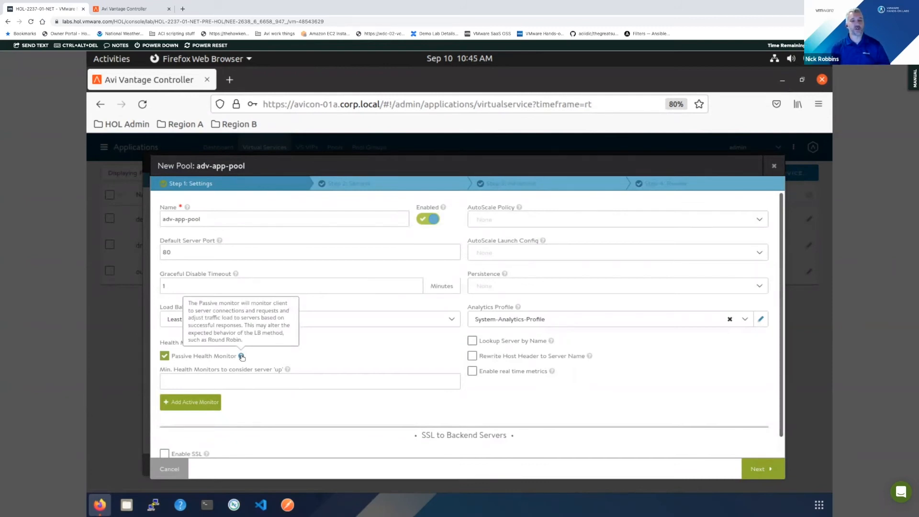
- Add System-HTTP as an active health monitor for adv-app-pool
click(213, 403)
click(349, 404)
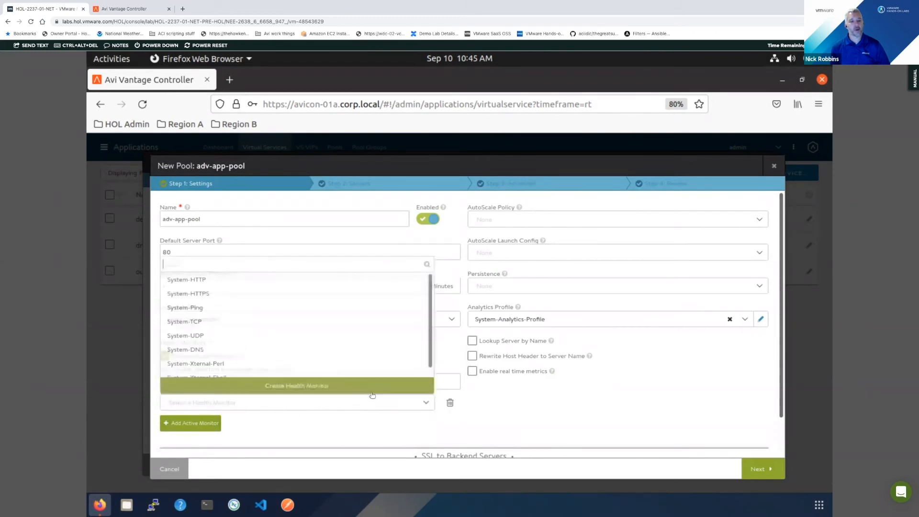
click(212, 281)
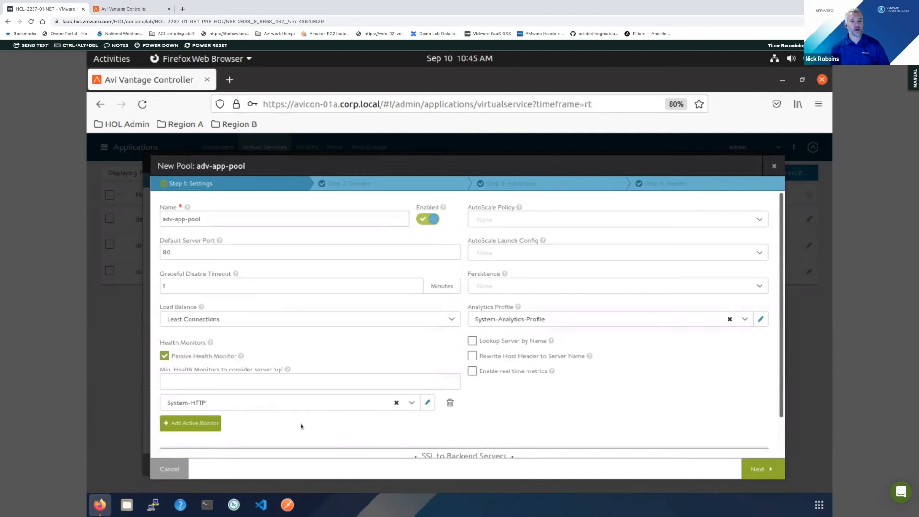
- Set the default server port of adv-app-pool to 30080
scroll(301, 426, down, 2)
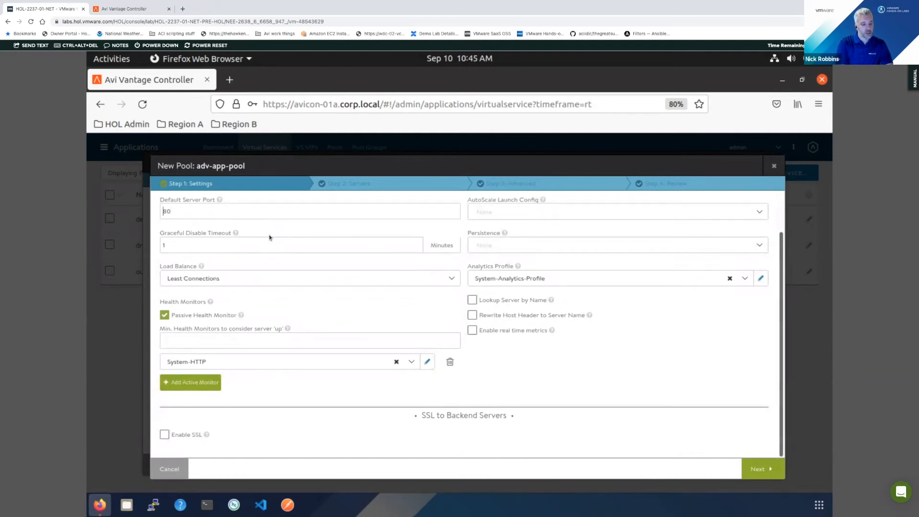
text(00)
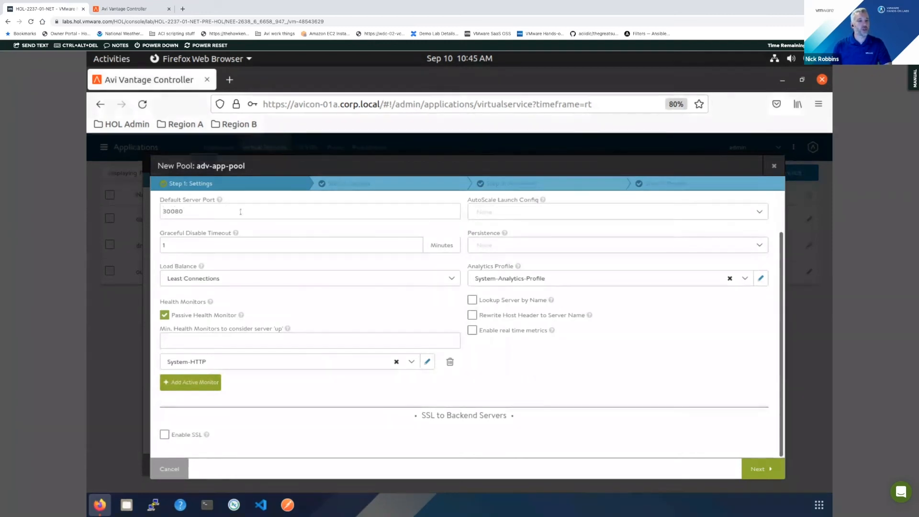
scroll(565, 393, up, 1)
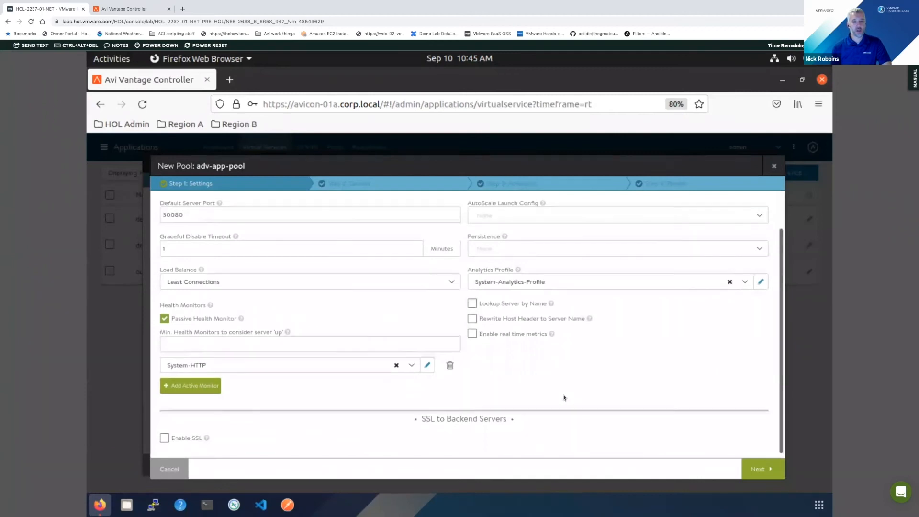
scroll(555, 237, up, 1)
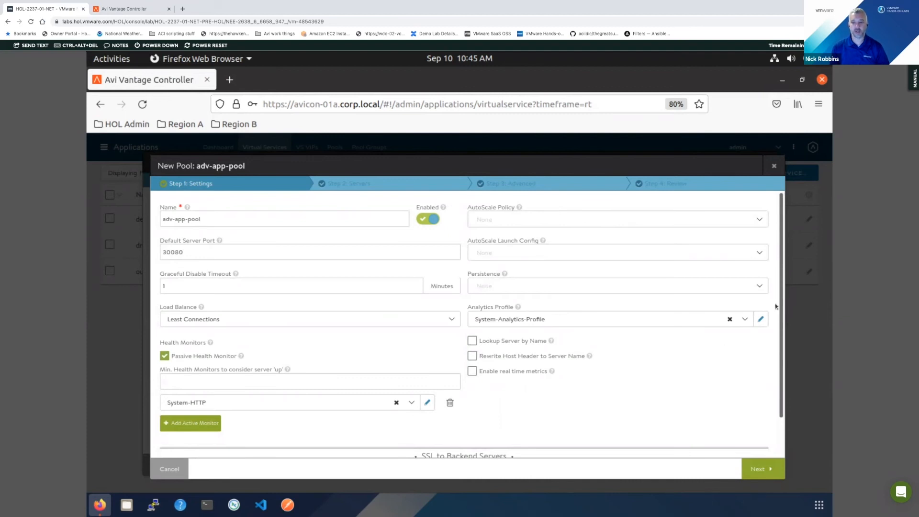
- Open the pool's System-Analytics-Profile and review its HTTP, network, error exclusion, health score and client log settings
click(760, 318)
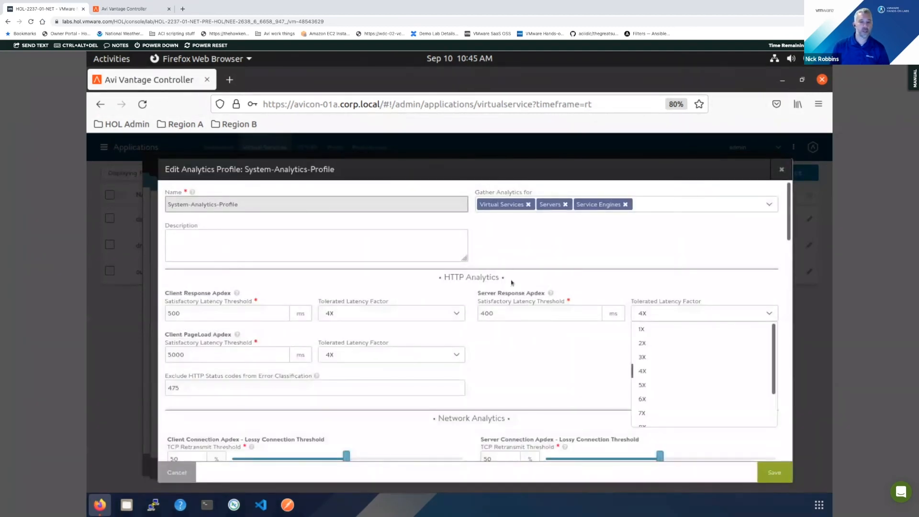
scroll(380, 344, down, 1)
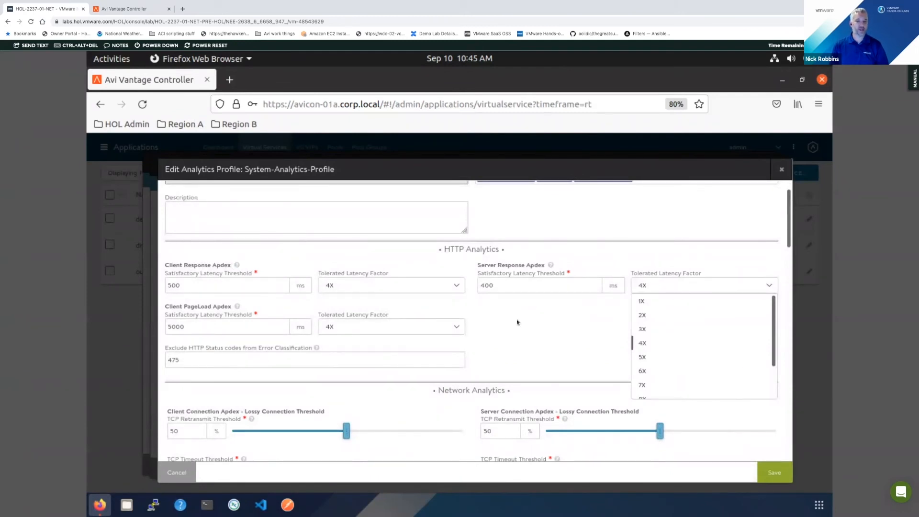
scroll(517, 321, down, 3)
scroll(410, 353, down, 3)
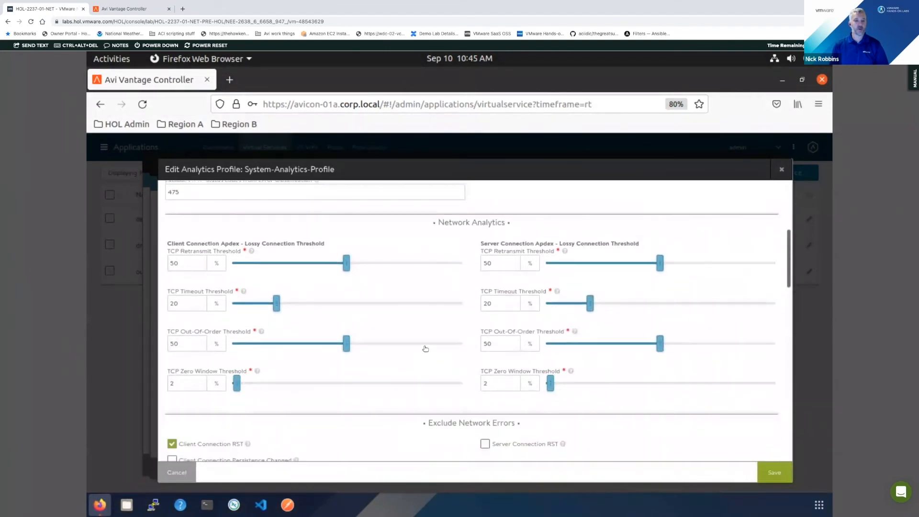
scroll(422, 346, down, 4)
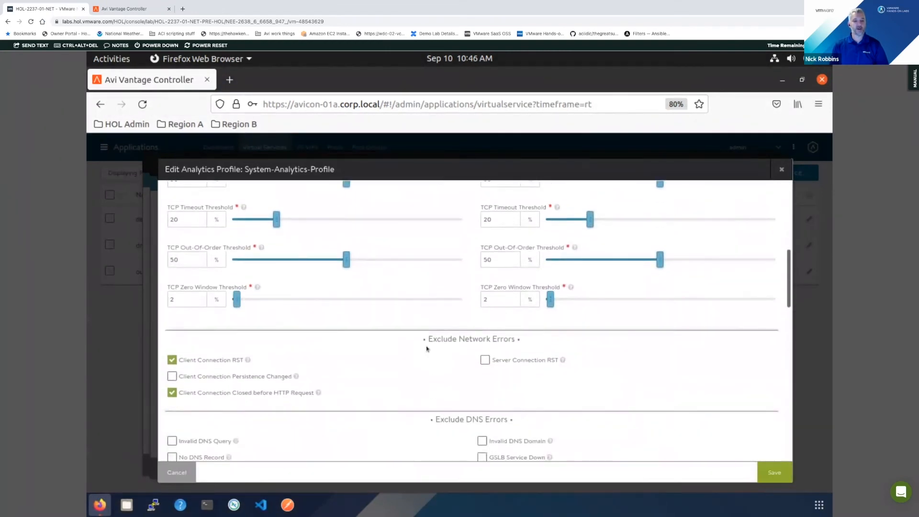
scroll(420, 348, down, 7)
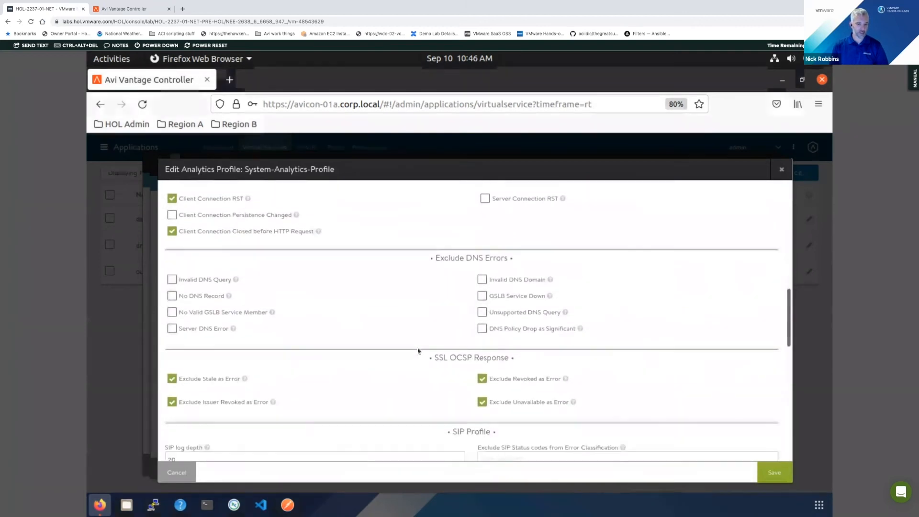
scroll(418, 350, down, 9)
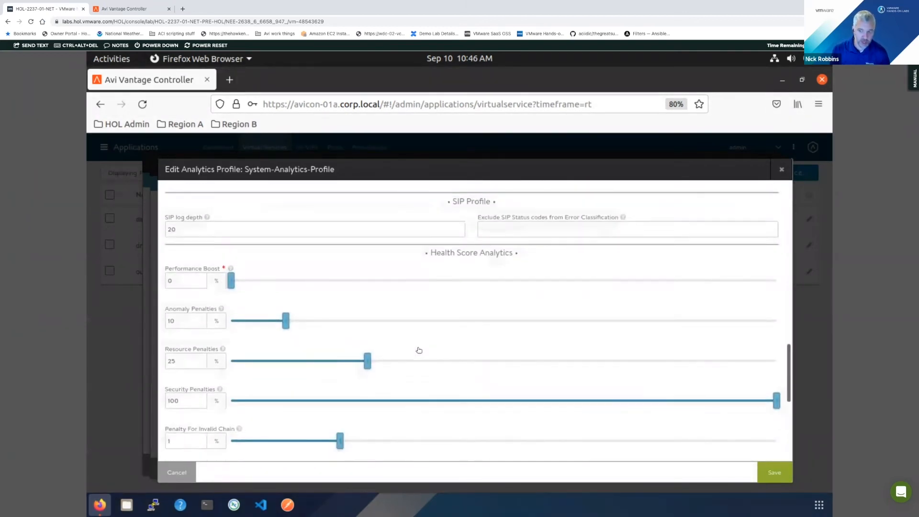
scroll(419, 350, down, 6)
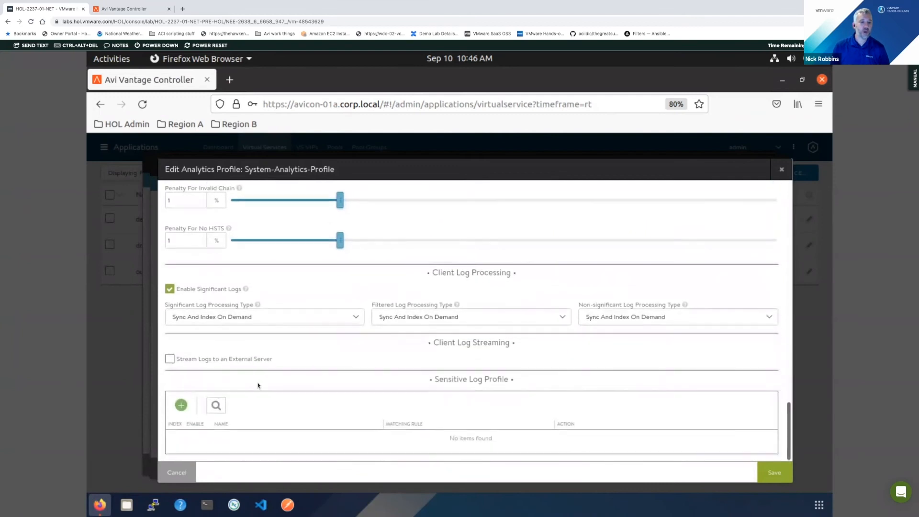
- Enable log streaming to an external server with the Syslog-over-TCP protocol, review its options, and close the analytics profile discarding the changes
click(191, 361)
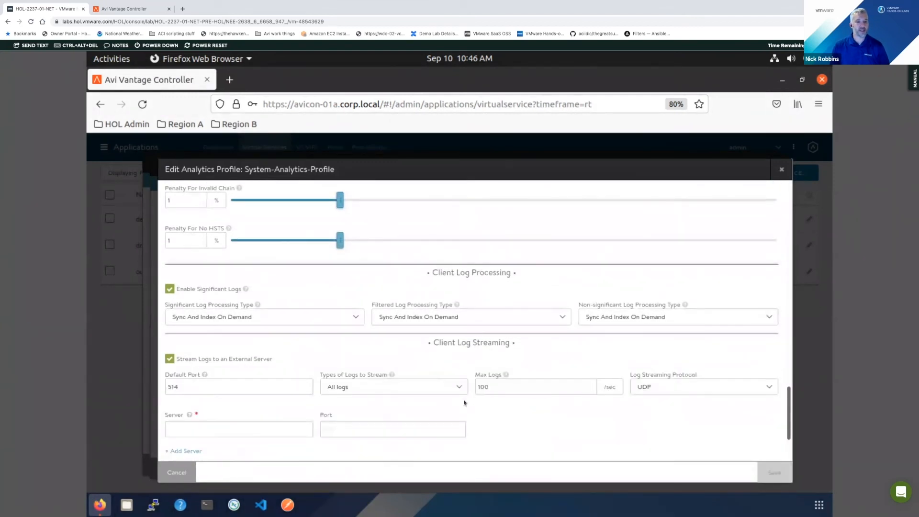
click(659, 389)
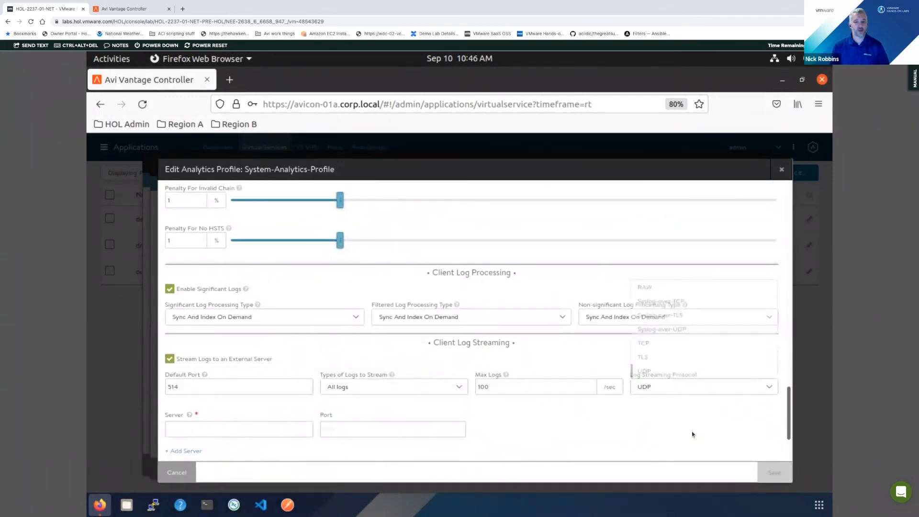
click(663, 301)
scroll(287, 430, down, 1)
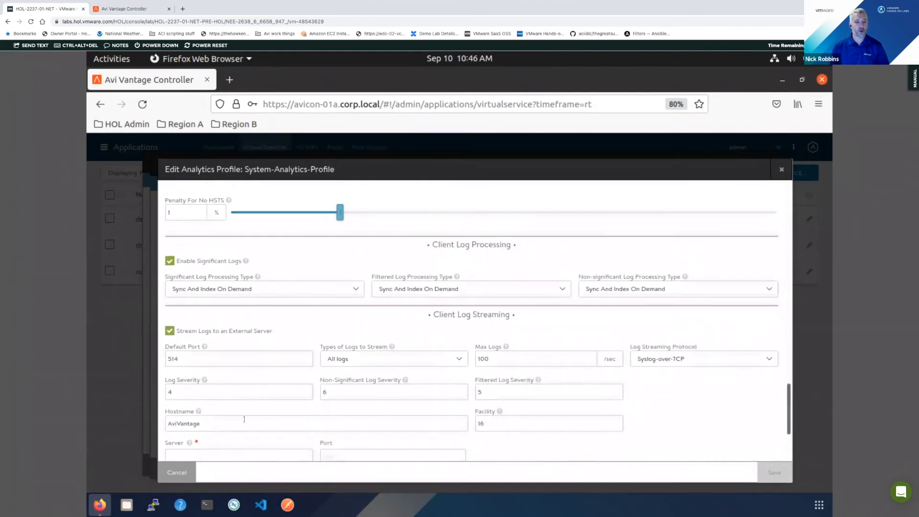
scroll(237, 414, down, 1)
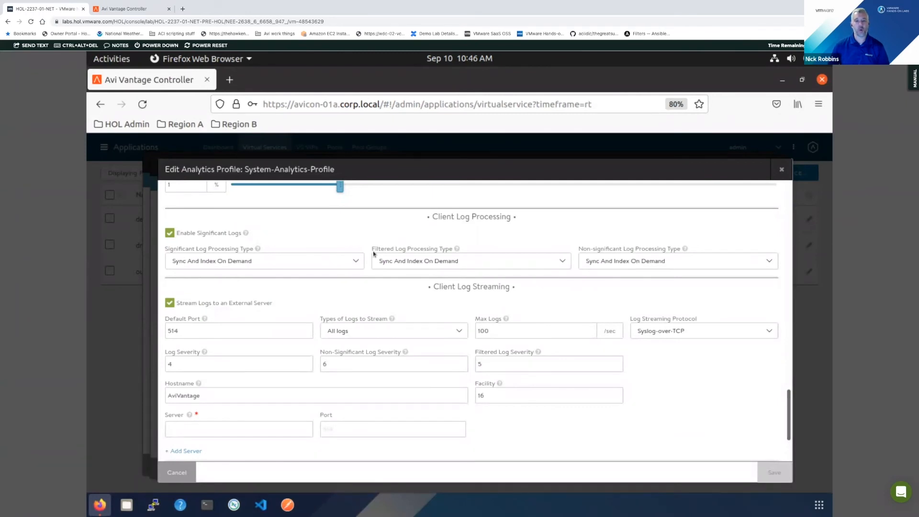
click(782, 170)
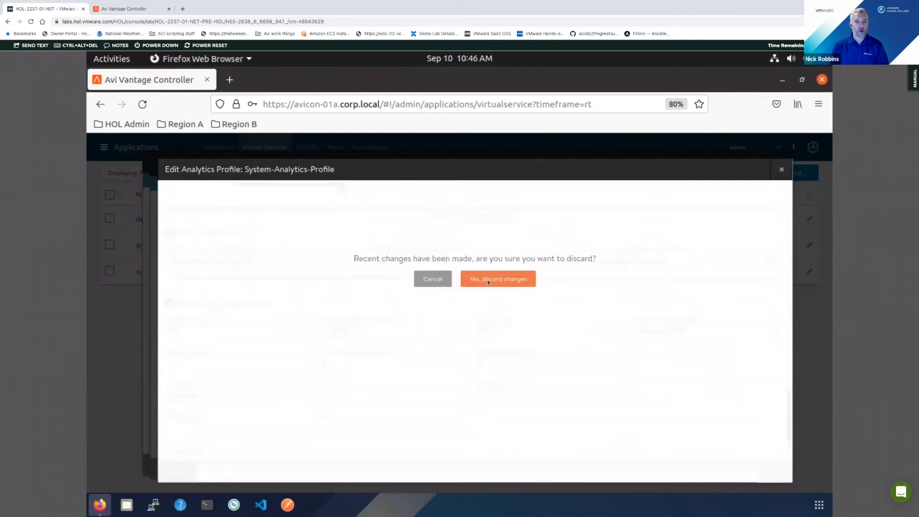
click(487, 279)
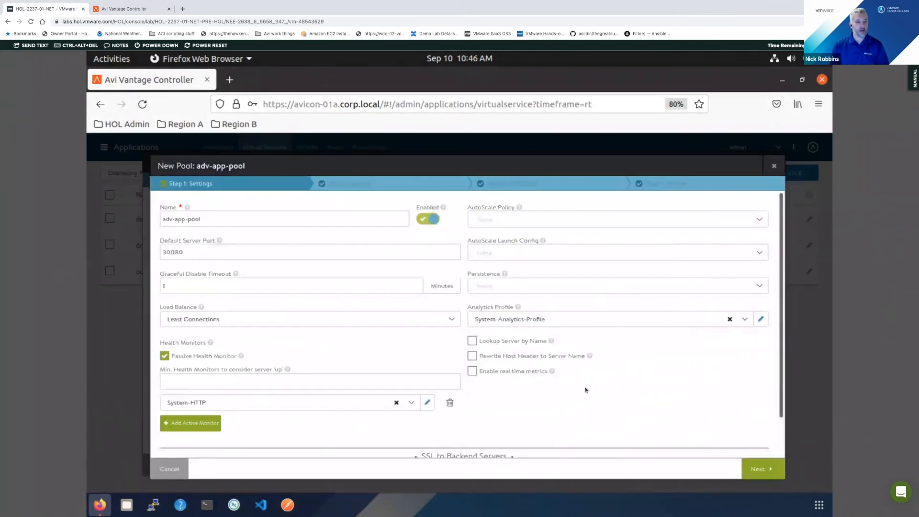
- Add servers k8sworker-01a and k8sworker-02a to adv-app-pool by selecting them from the VM-RegionA01-vDS-COMP network
scroll(577, 395, down, 2)
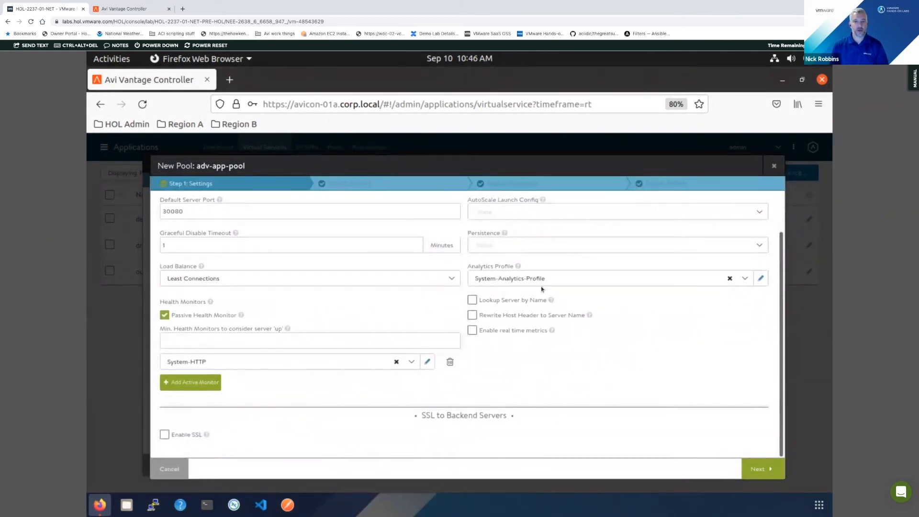
scroll(541, 289, up, 2)
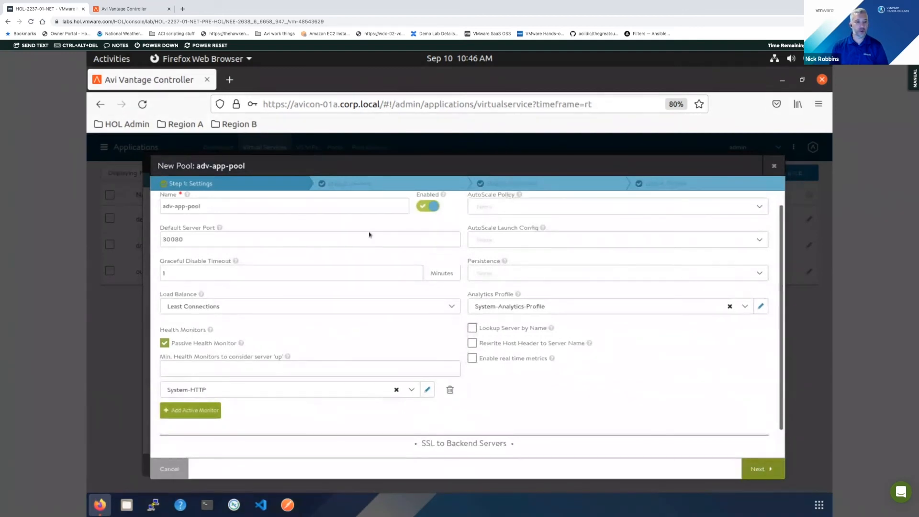
click(349, 183)
click(713, 276)
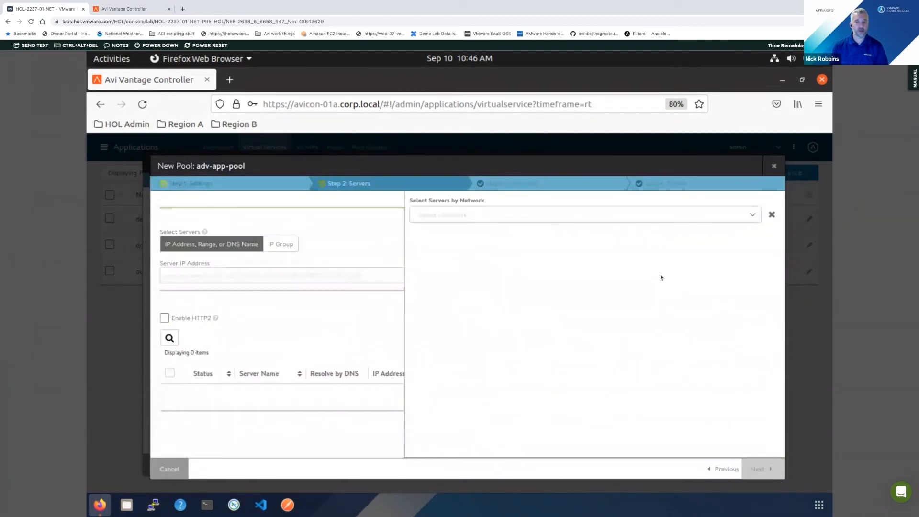
click(488, 215)
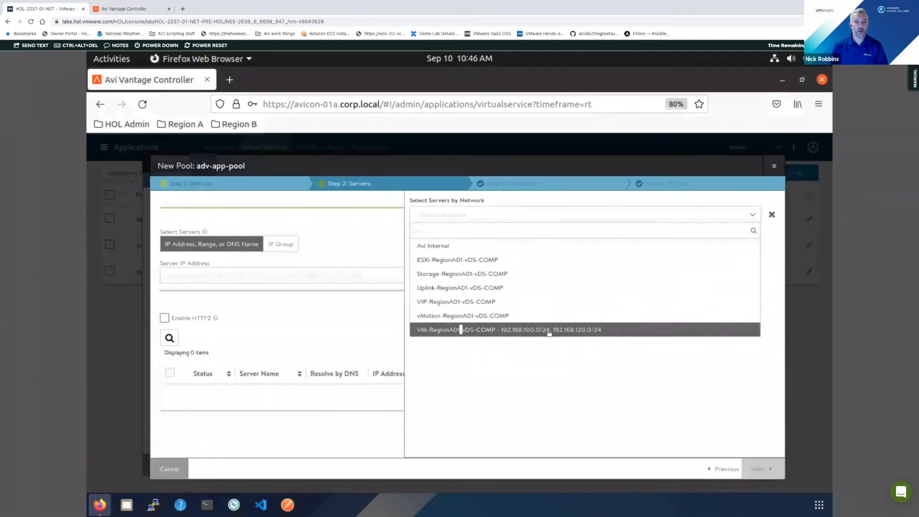
click(548, 330)
click(419, 353)
click(419, 373)
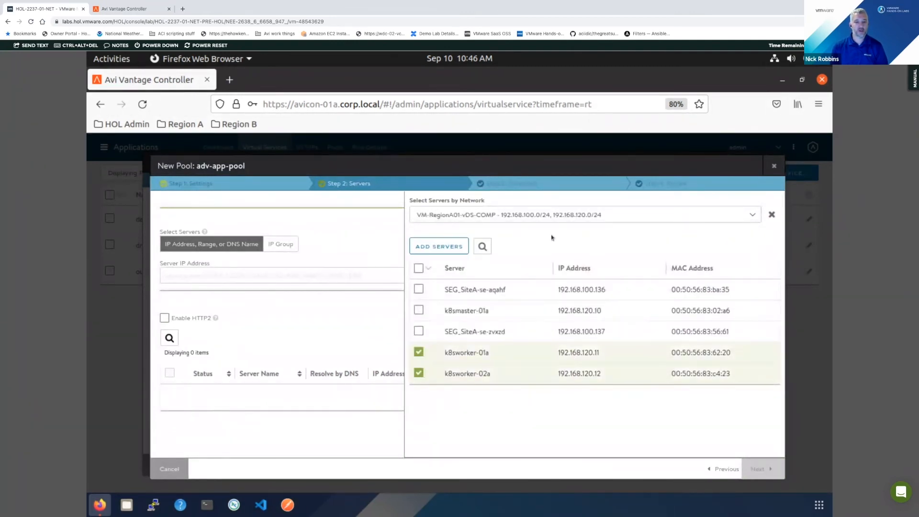
click(438, 246)
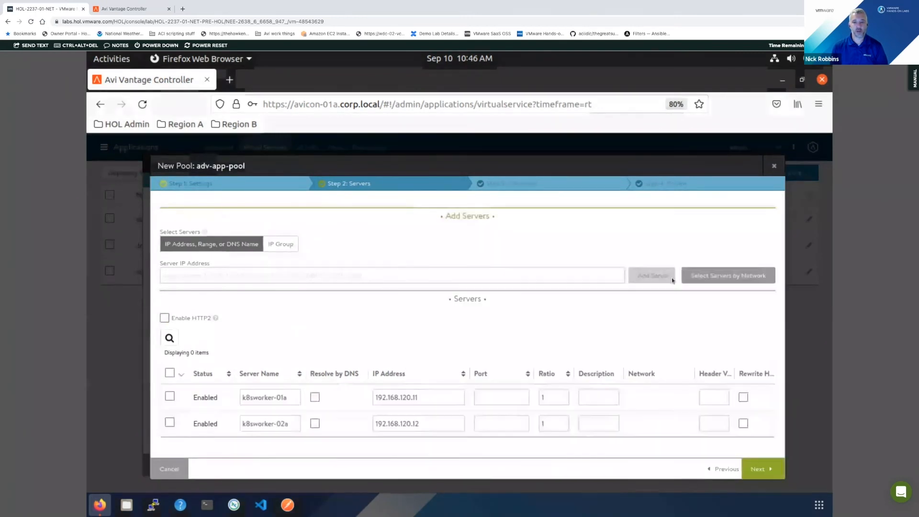
- Review the advanced settings of adv-app-pool, save the pool with them as they are, and proceed to the policies of adv-app
click(761, 470)
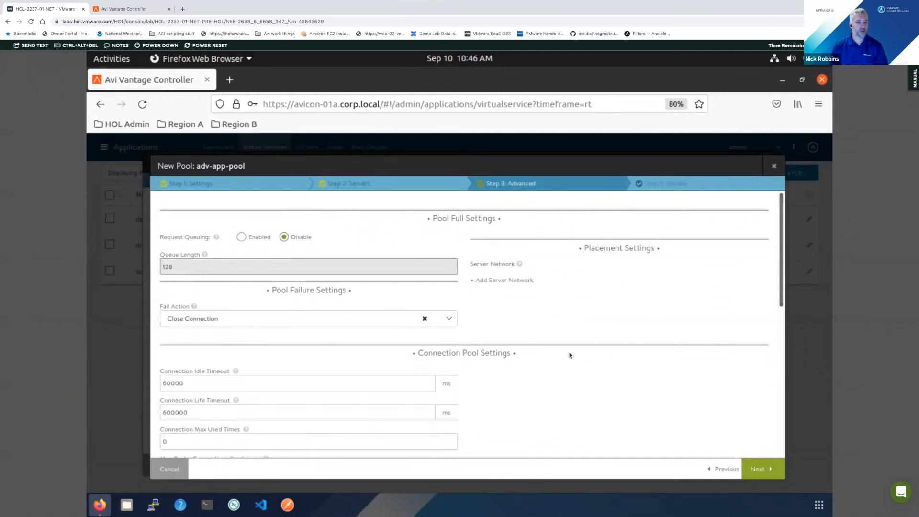
scroll(569, 355, down, 3)
scroll(506, 336, down, 3)
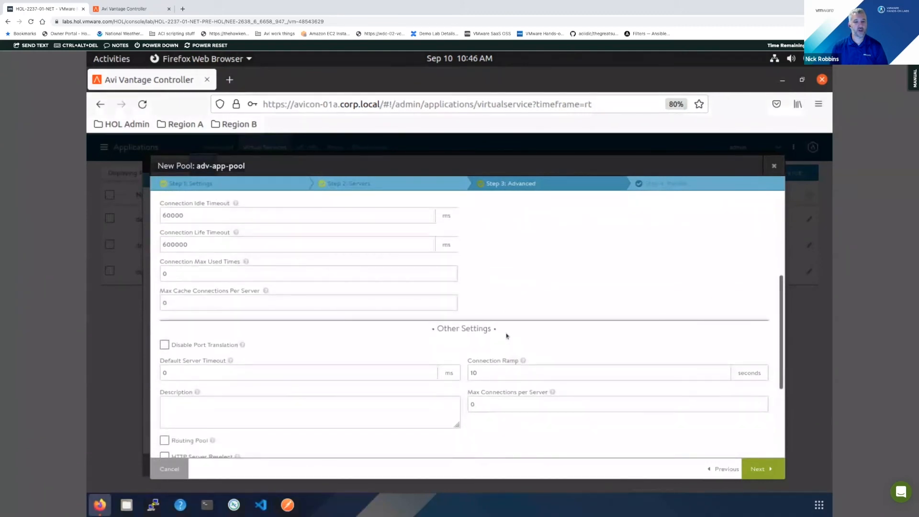
scroll(509, 336, down, 1)
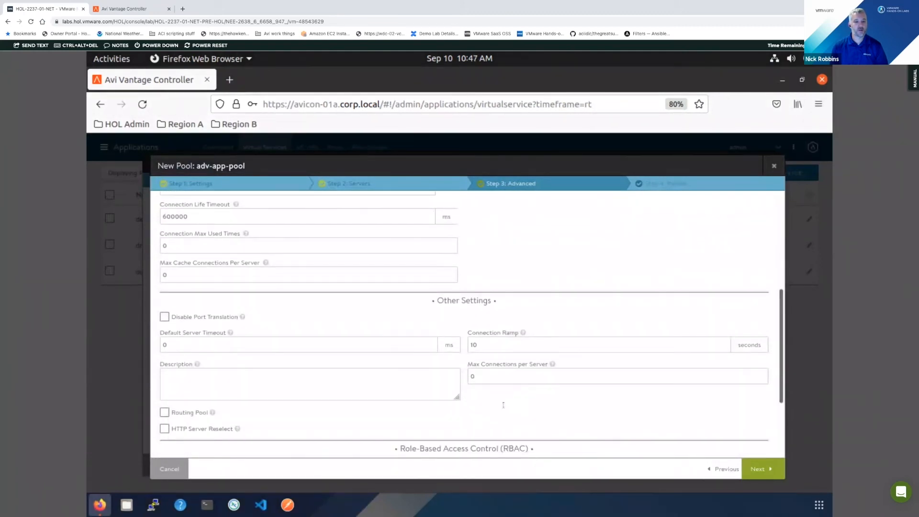
scroll(502, 404, down, 1)
click(766, 467)
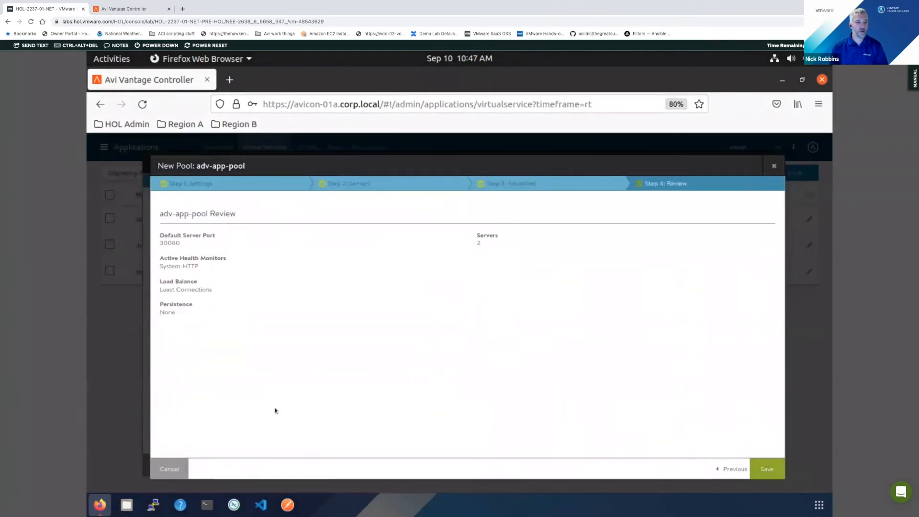
click(767, 470)
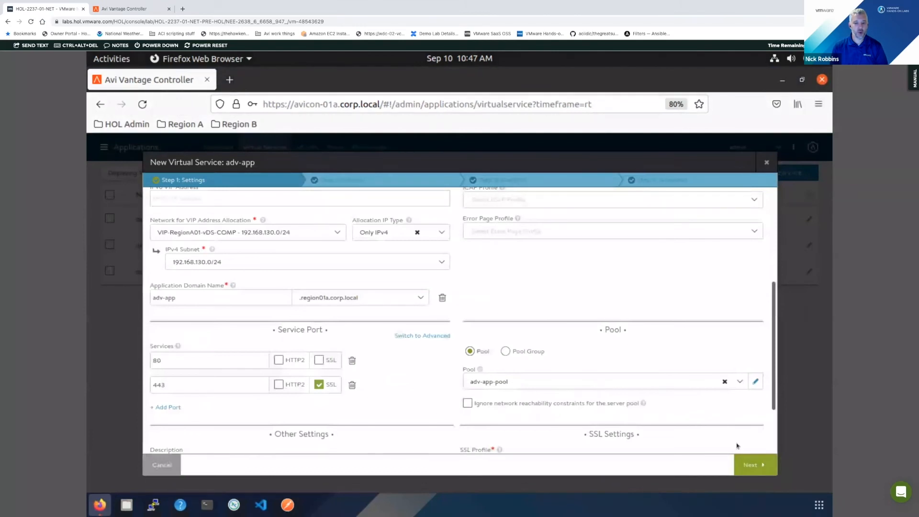
click(745, 467)
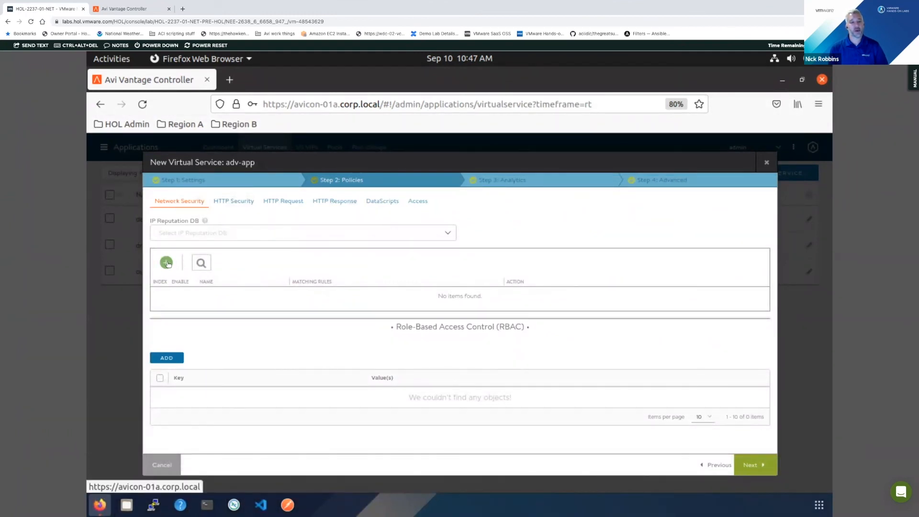
- Start a network security rule, look through its match types and the Deny and Rate Limit actions, and discard it in favour of HTTP Security
click(166, 263)
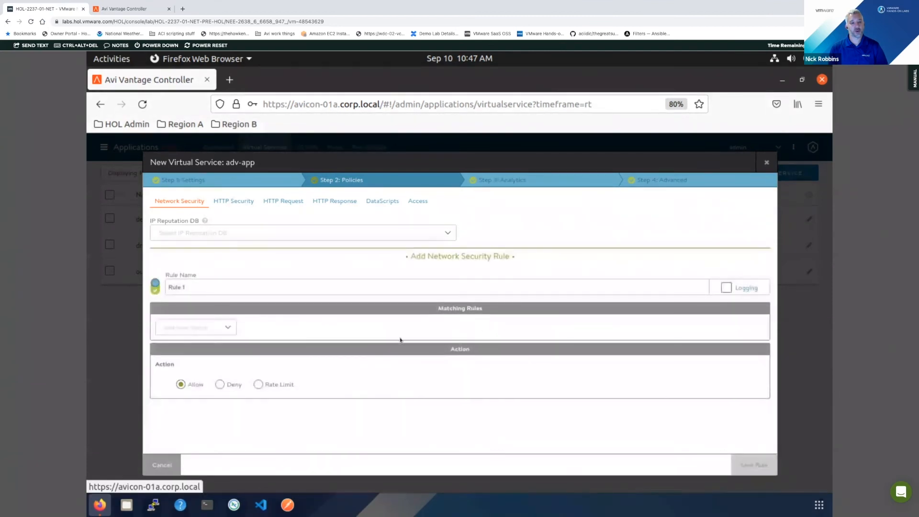
click(197, 327)
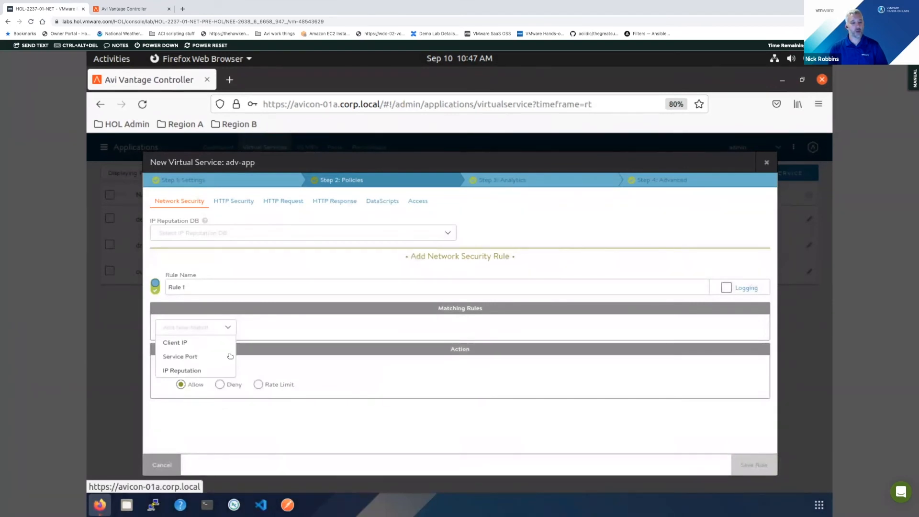
click(254, 409)
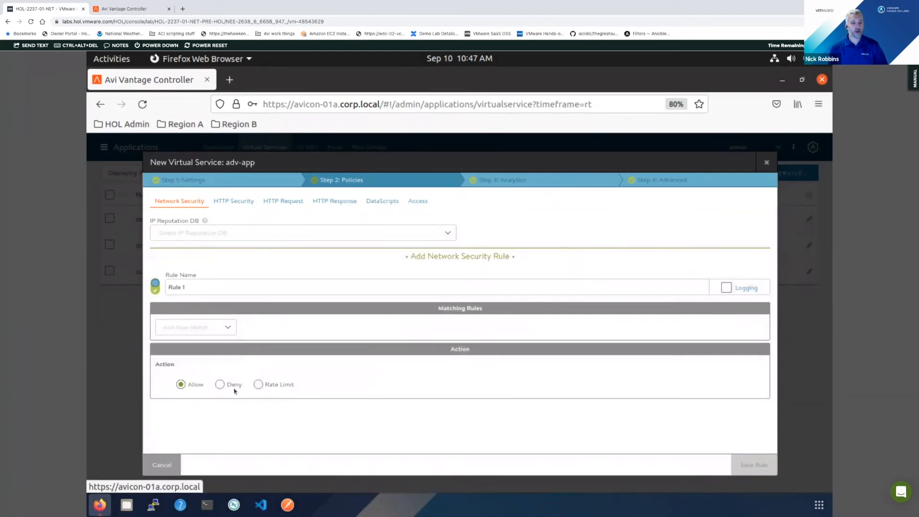
click(219, 384)
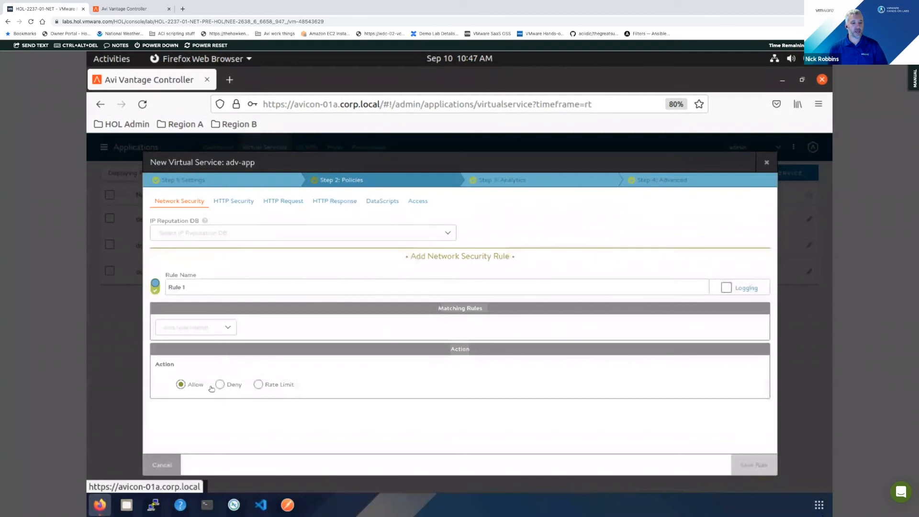
click(259, 385)
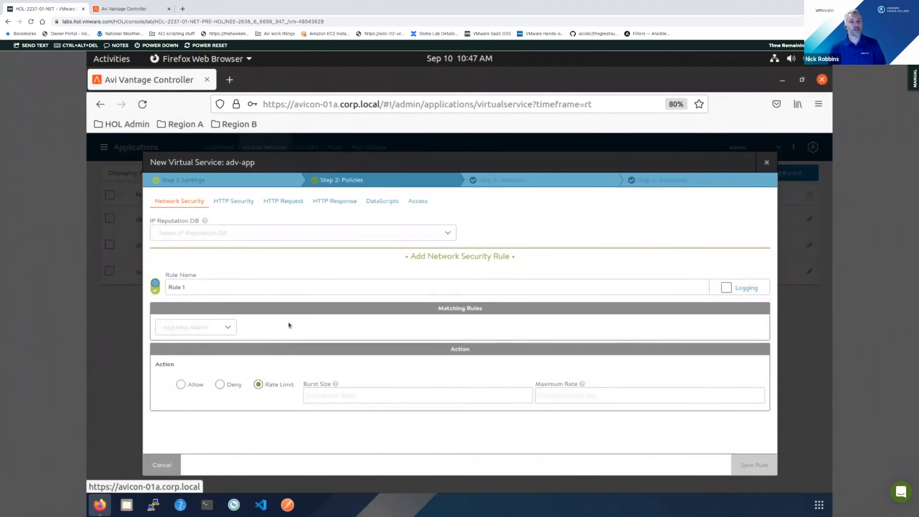
click(240, 202)
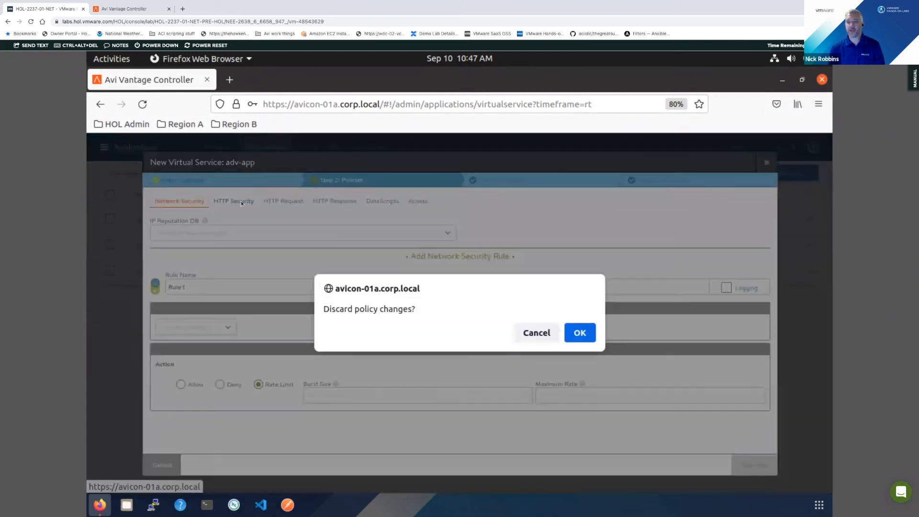
click(578, 335)
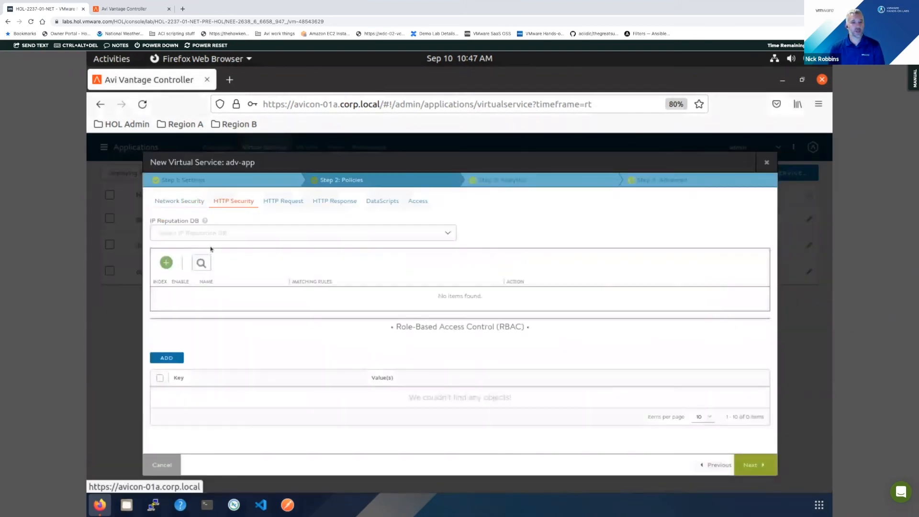
- Start an HTTP security rule, browse its match types, try an HTTP Method match and remove that match
click(166, 263)
click(214, 325)
scroll(214, 385, down, 2)
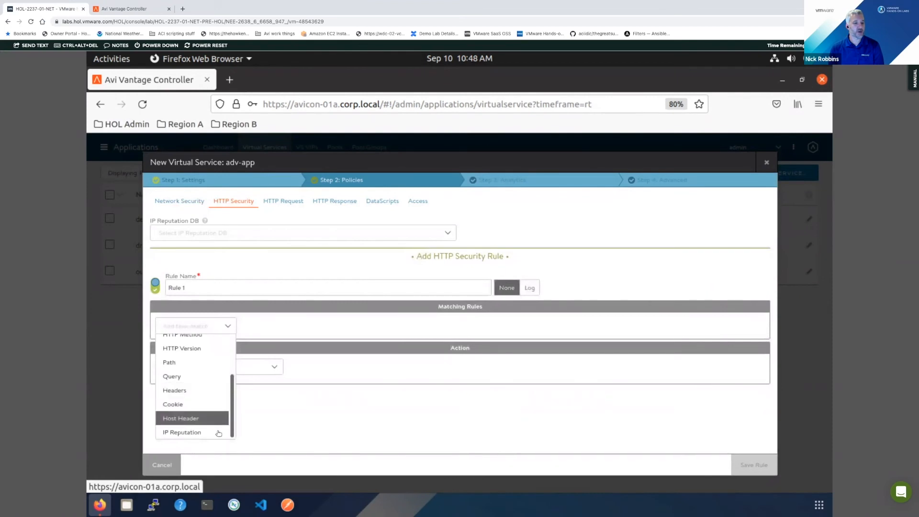
scroll(218, 410, up, 1)
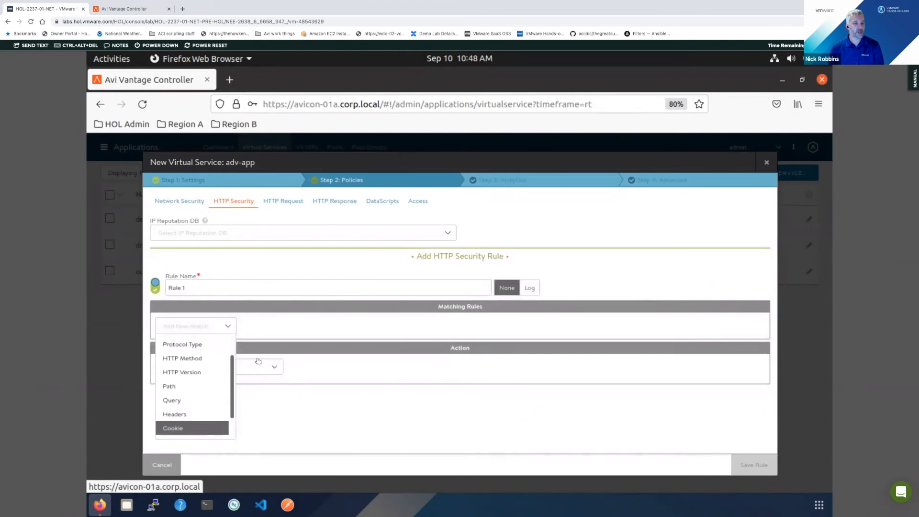
click(213, 359)
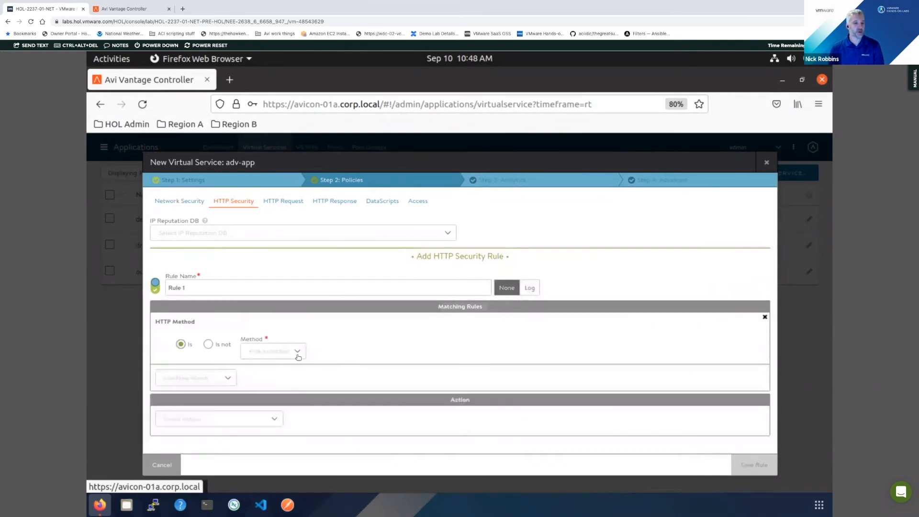
click(298, 354)
click(209, 326)
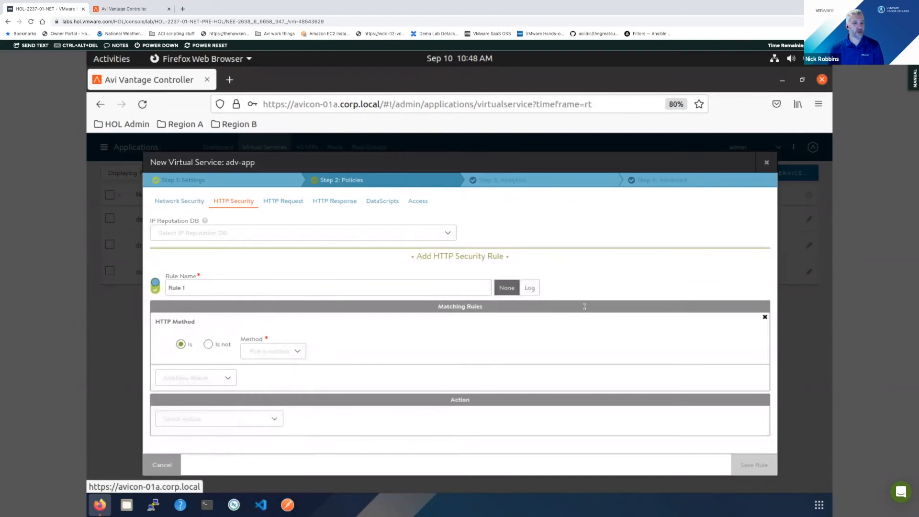
click(764, 317)
- Try an HTTP protocol type match with the Redirect to HTTPS action, and discard the rule in favour of HTTP Request policies
click(165, 326)
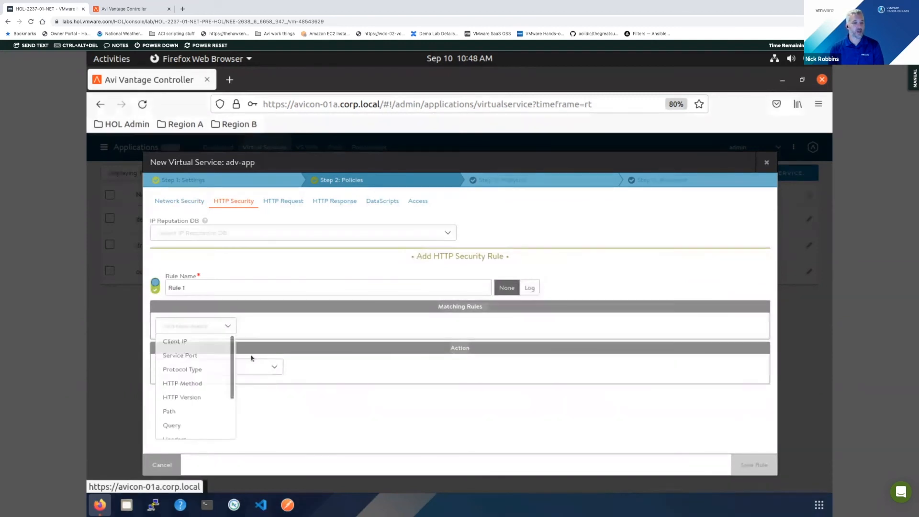
click(205, 369)
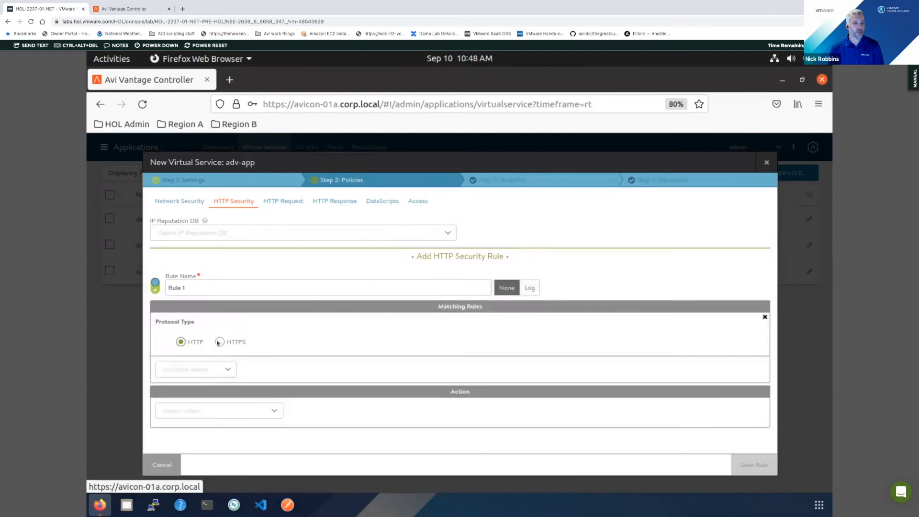
click(213, 412)
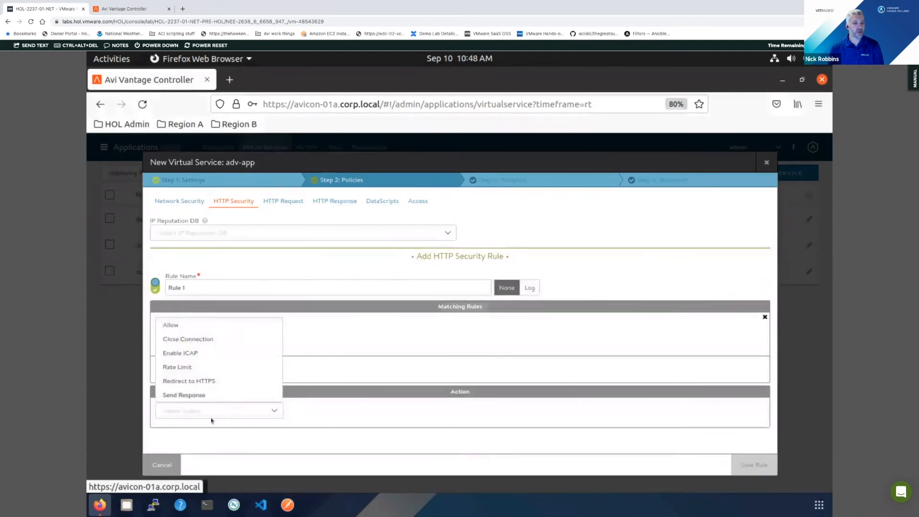
click(210, 380)
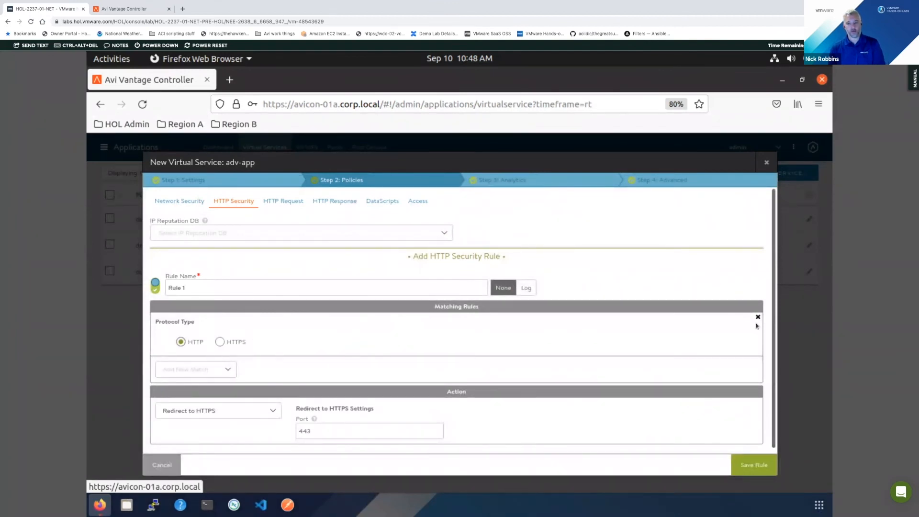
click(757, 316)
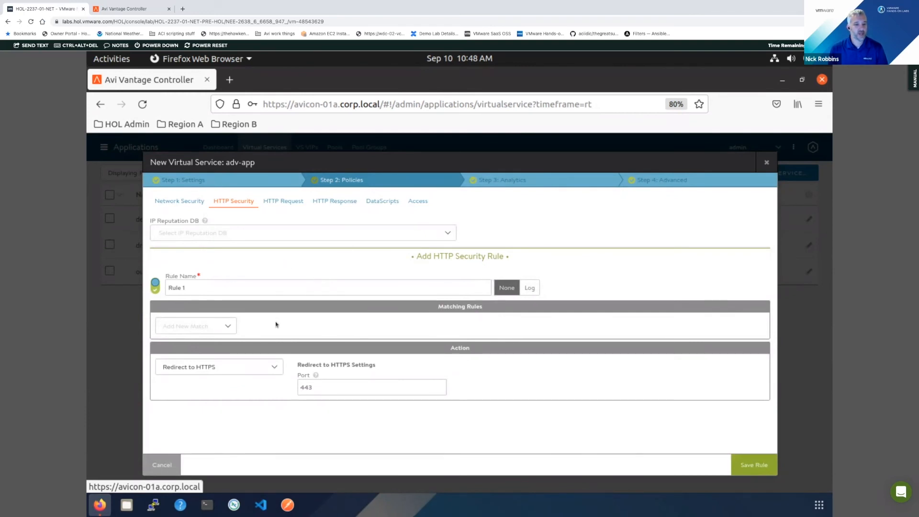
click(288, 203)
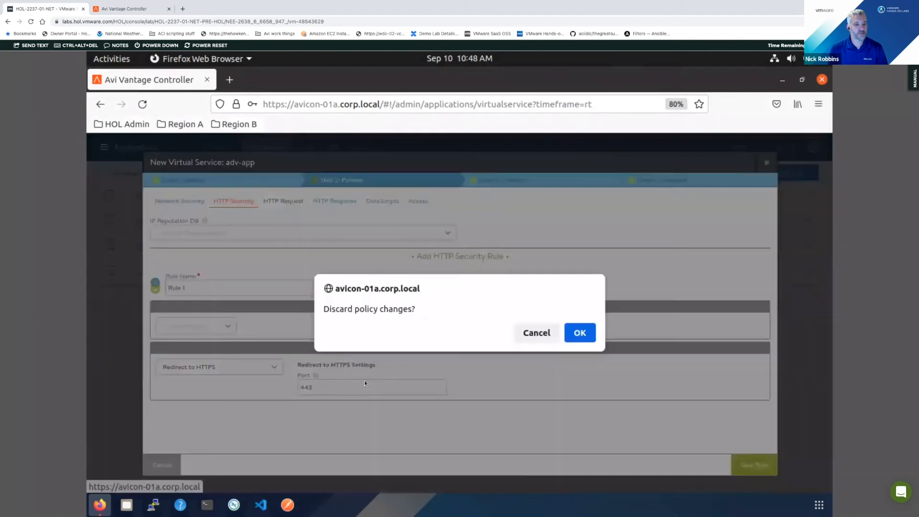
click(573, 336)
- Start an HTTP request rule that matches a path beginning with the custom value /downloads
click(166, 262)
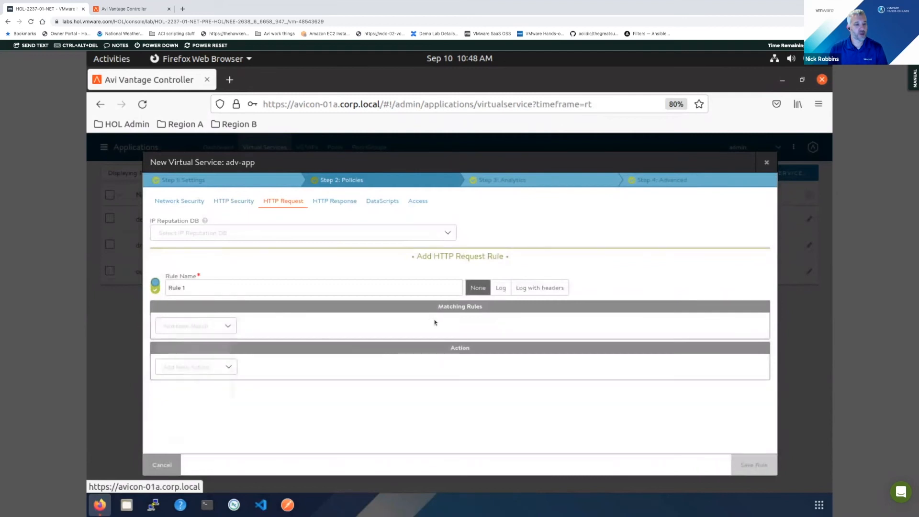
click(196, 326)
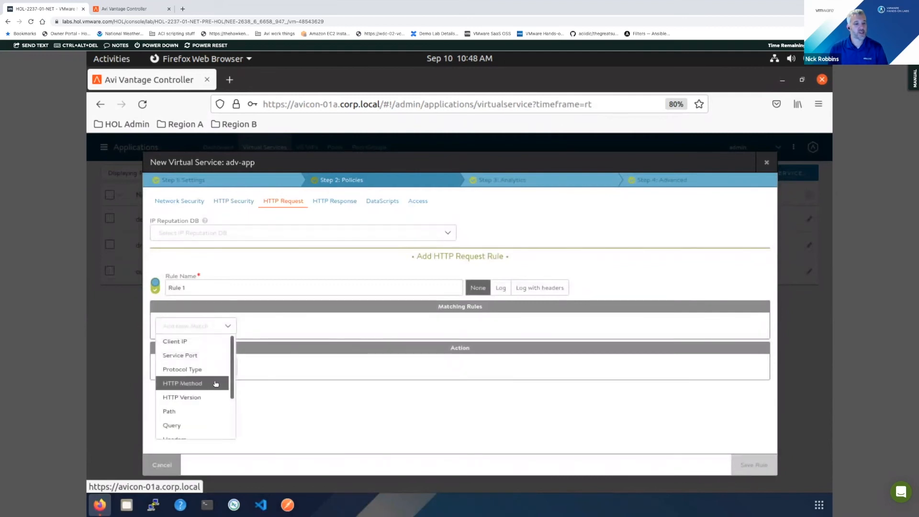
scroll(191, 399, down, 1)
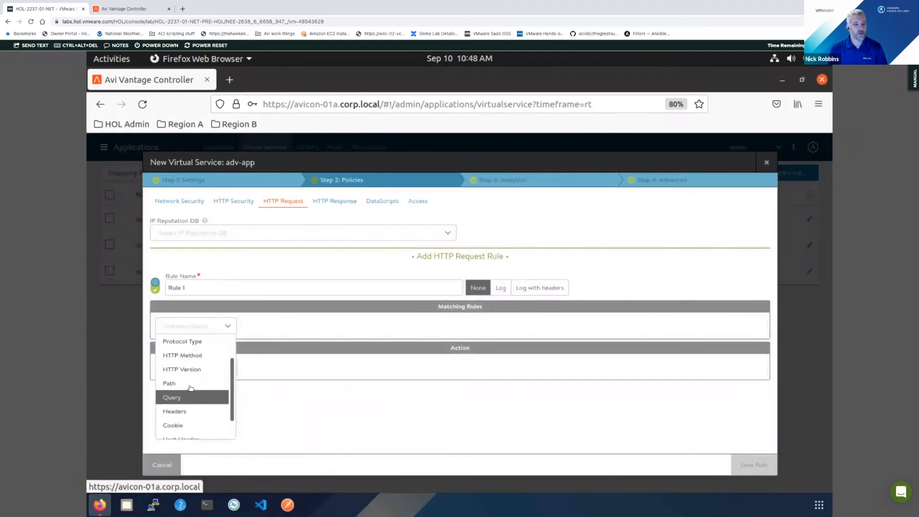
click(190, 383)
click(511, 343)
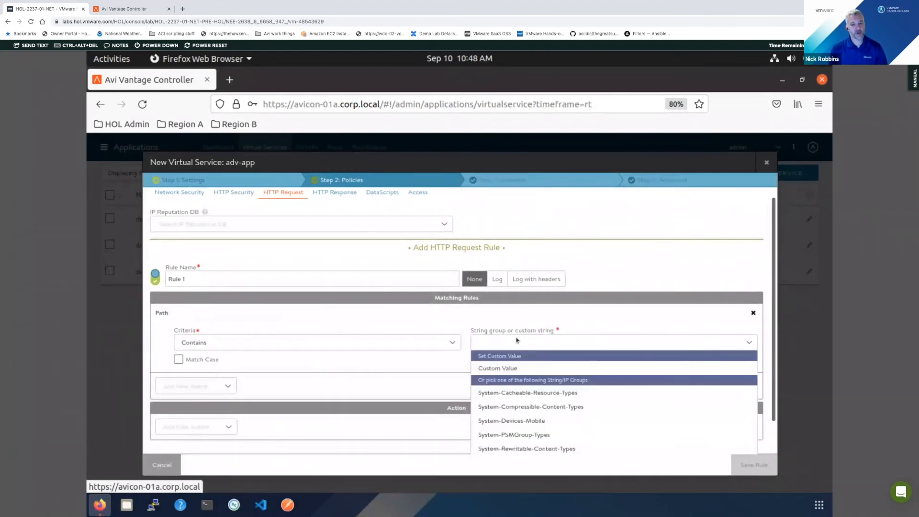
click(516, 340)
key(slash)
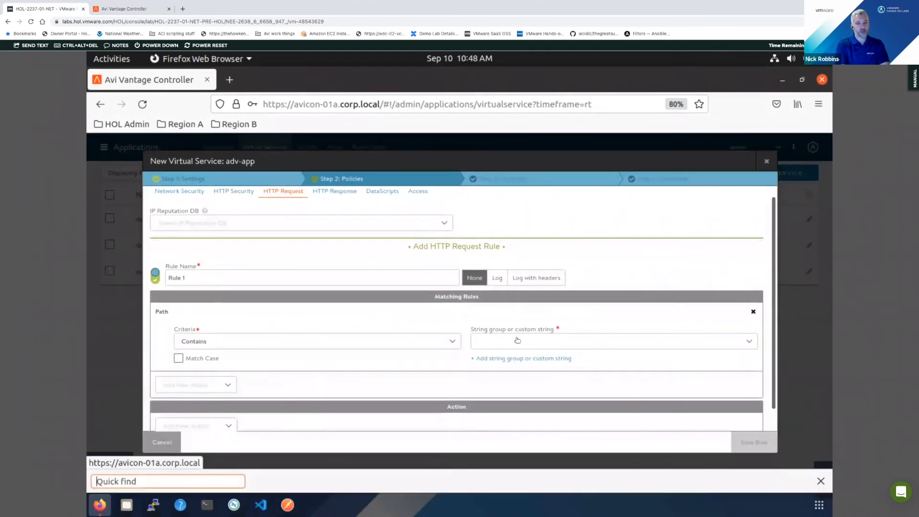
click(516, 341)
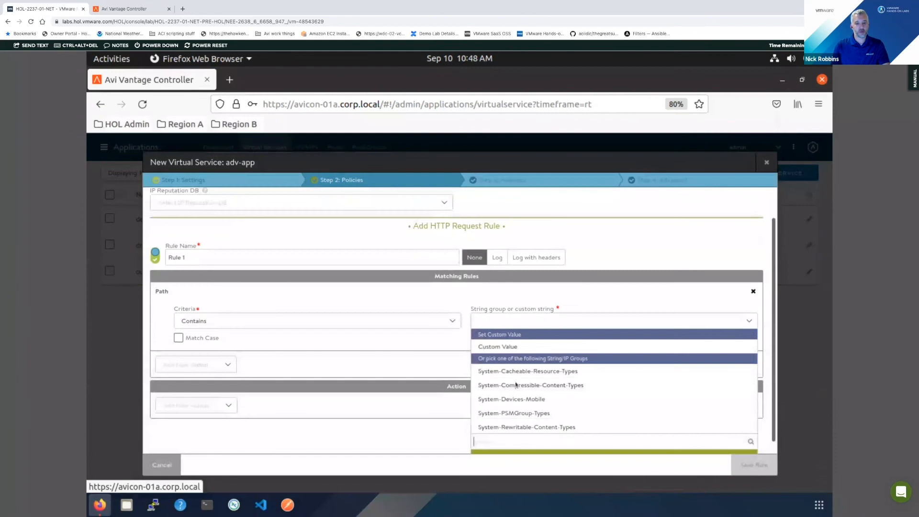
click(507, 347)
text(/downloads)
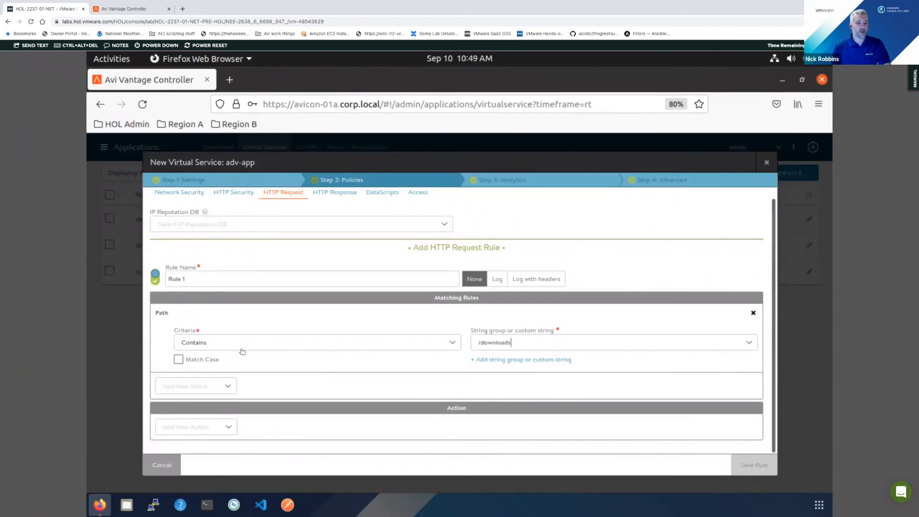
click(205, 343)
click(199, 357)
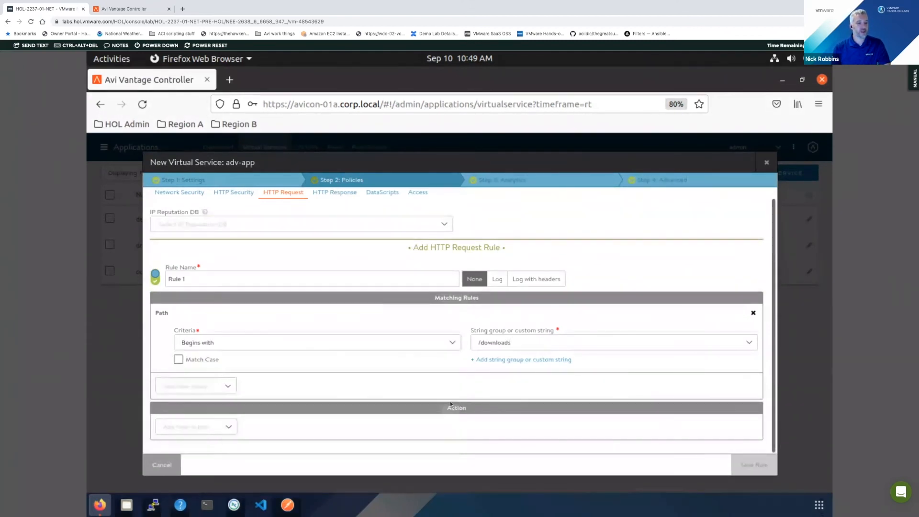
- Add a Content Switch action pointing to our-basic-service-pool and change its target to a local response
click(222, 427)
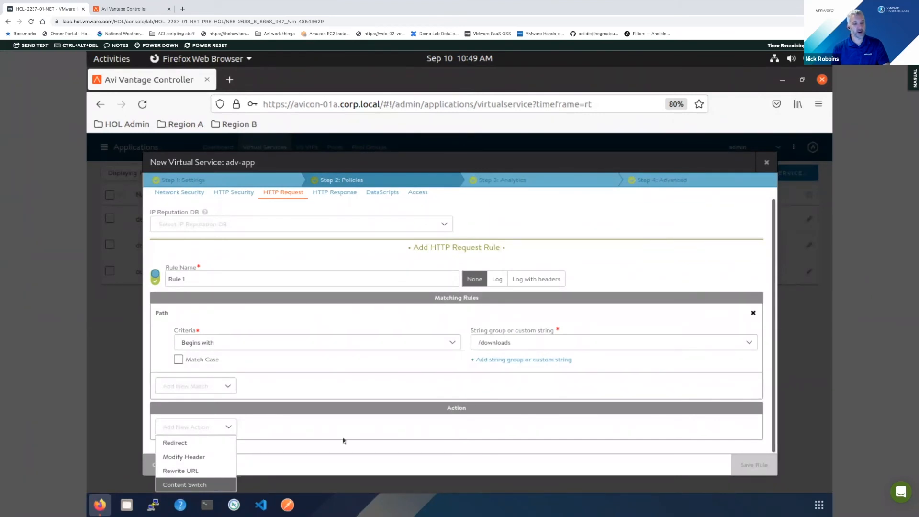
key(Return)
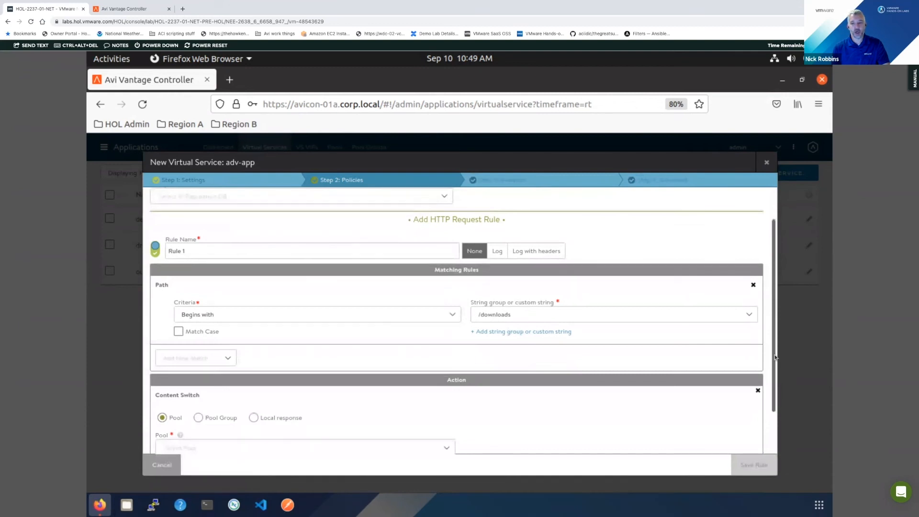
scroll(206, 413, down, 2)
click(207, 402)
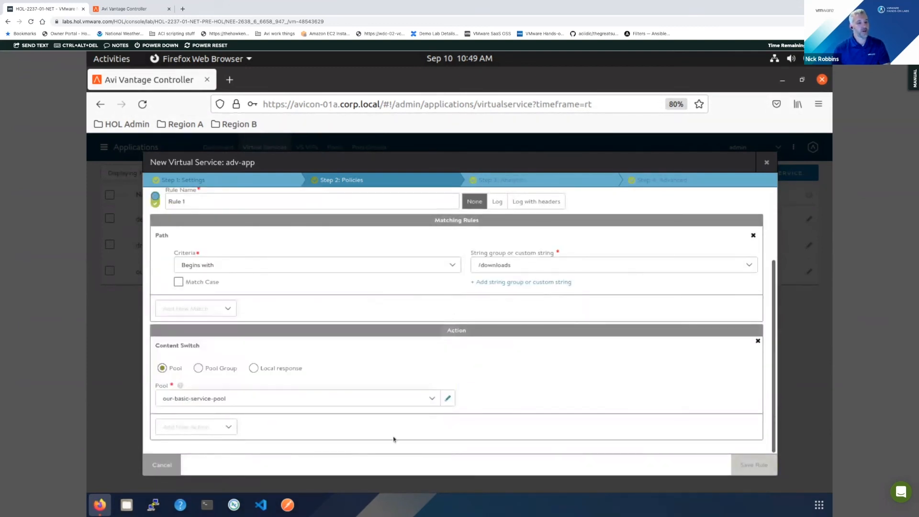
click(243, 358)
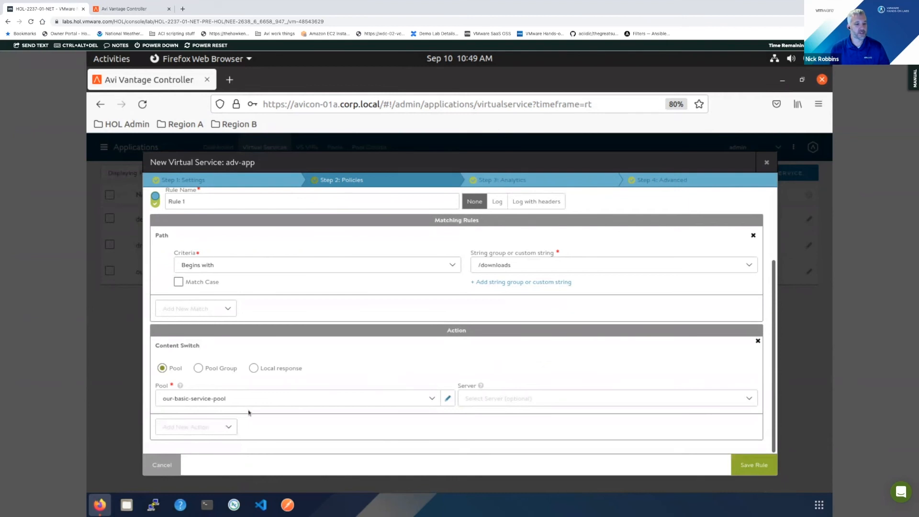
click(276, 369)
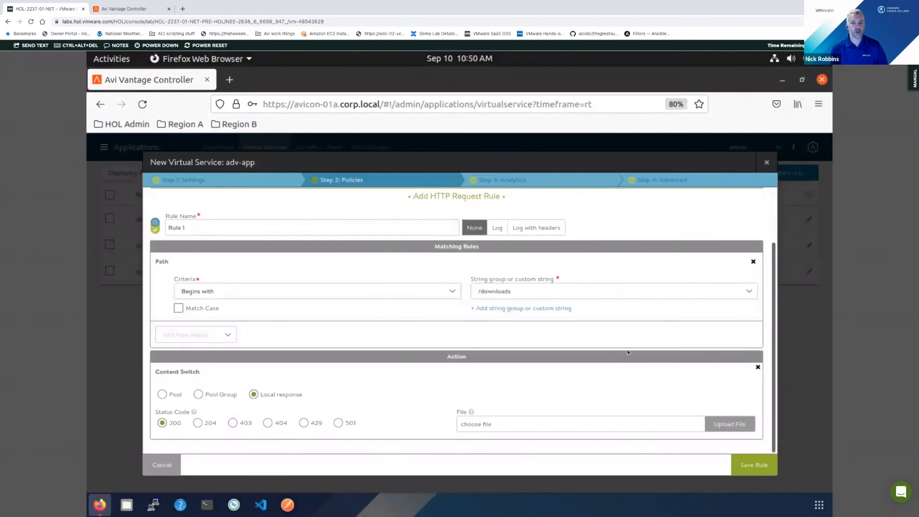
- Discard the unsaved /downloads HTTP request rule and switch to the HTTP Response policies
scroll(627, 352, up, 1)
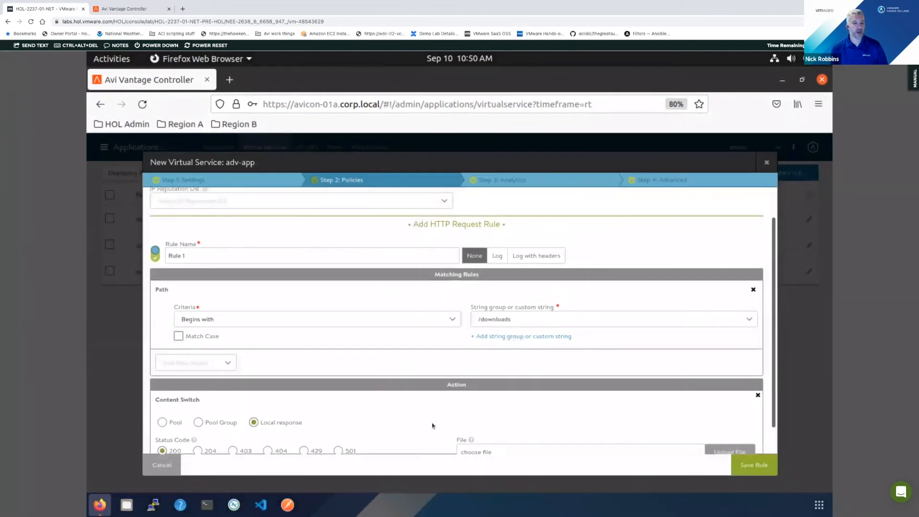
scroll(432, 425, up, 1)
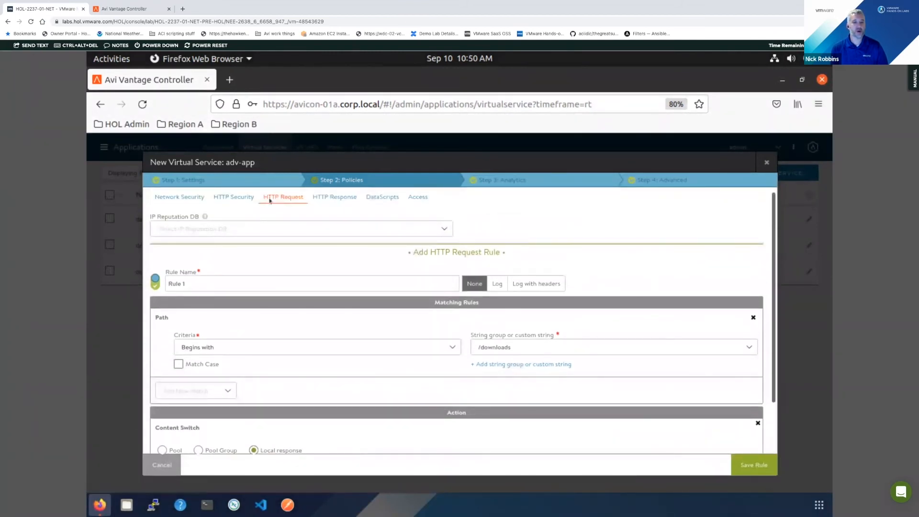
click(340, 200)
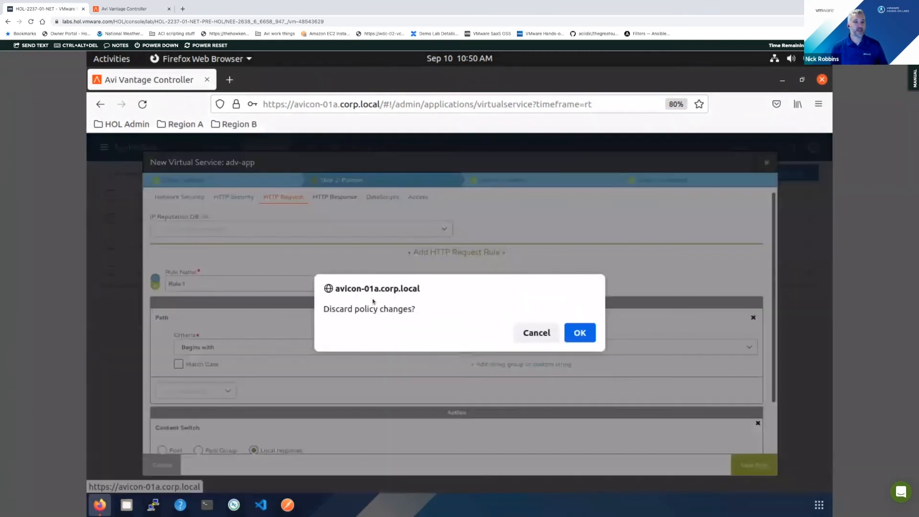
click(580, 334)
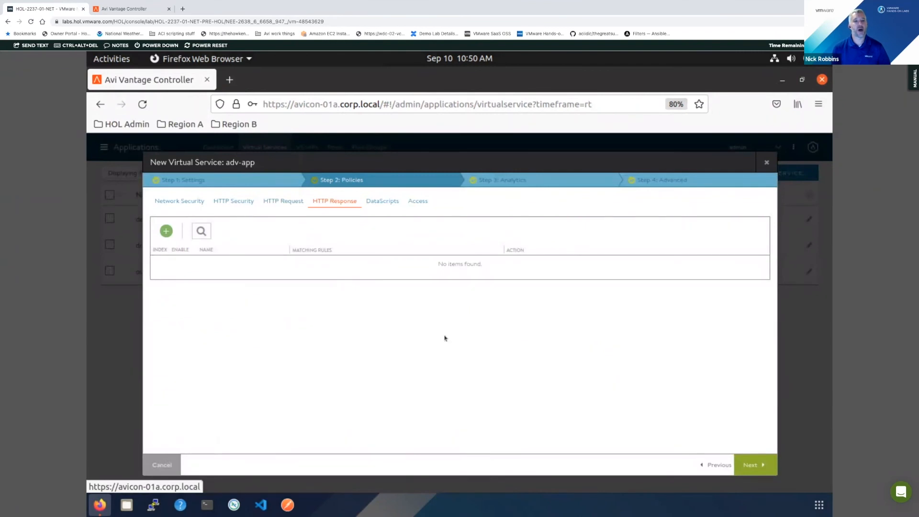
- Try an HTTP response rule with a Header match, look through its action choices, and discard it in favour of DataScripts
click(166, 231)
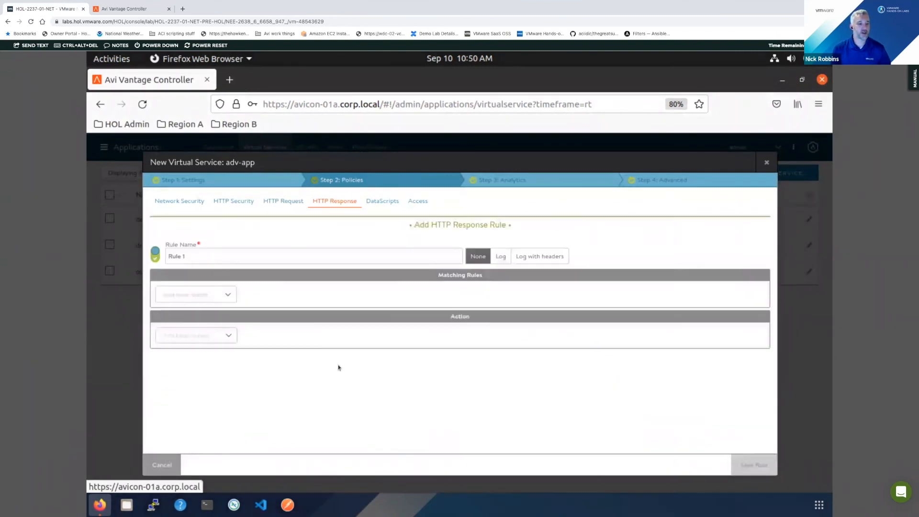
click(212, 293)
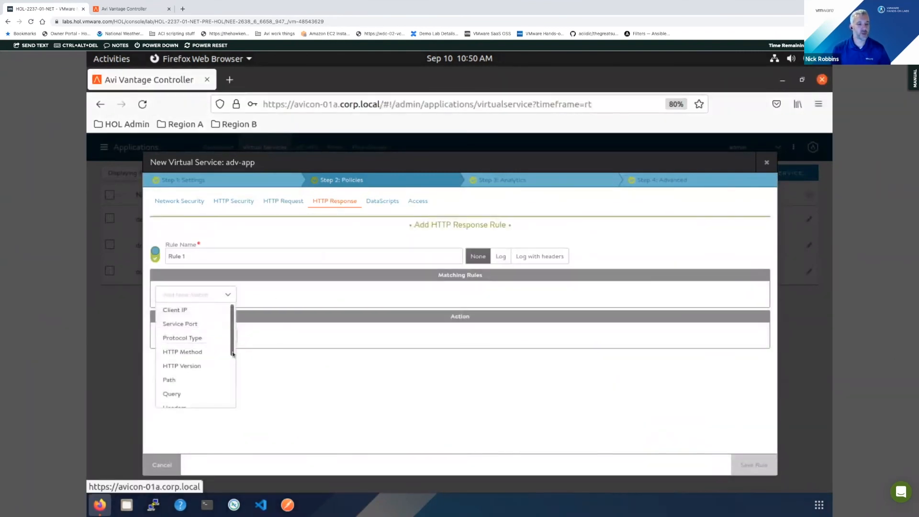
scroll(192, 349, down, 2)
click(177, 371)
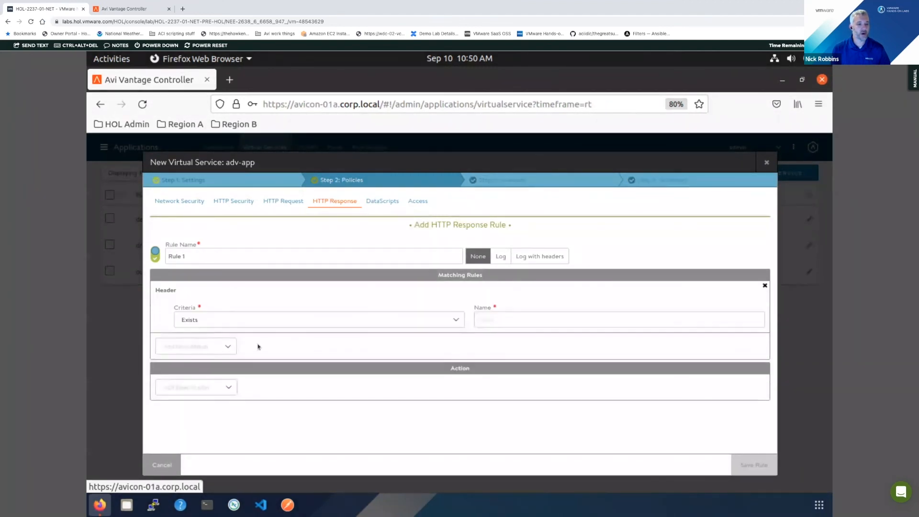
click(213, 391)
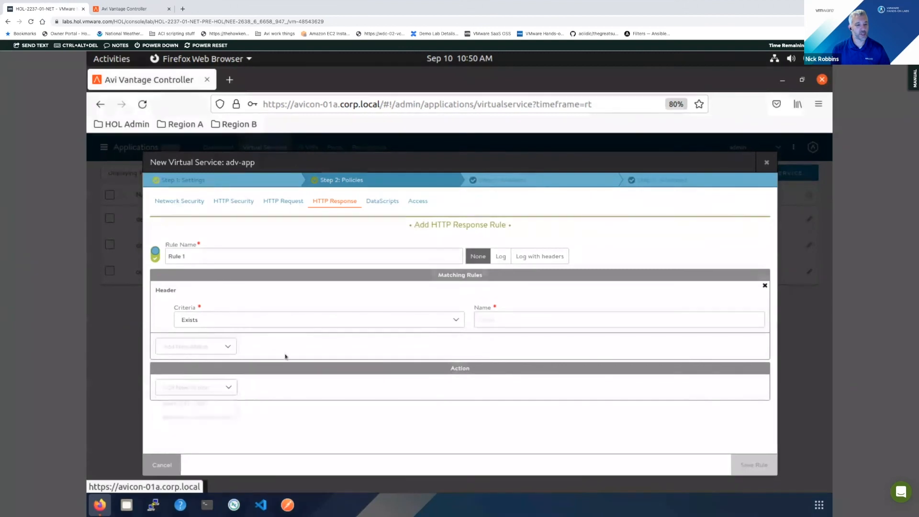
click(469, 338)
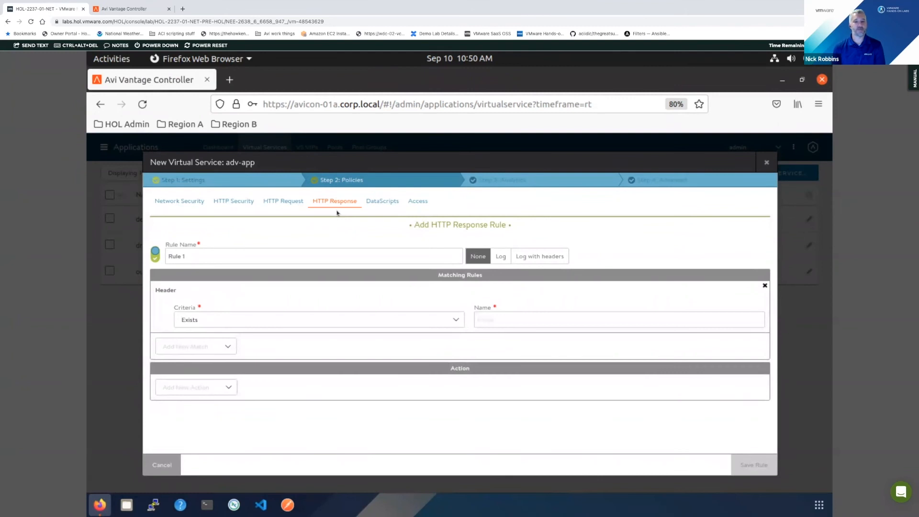
click(381, 201)
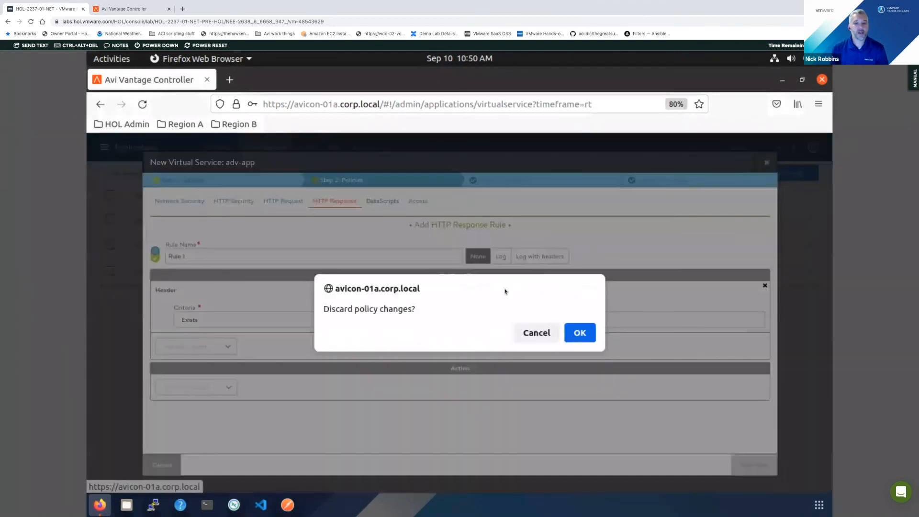
click(580, 334)
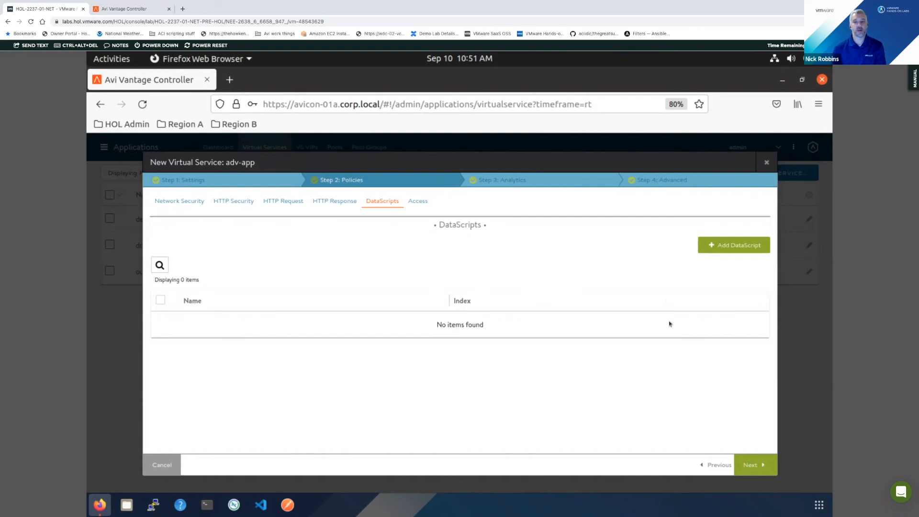
- In the Analytics settings, set the non-significant log duration to 0 minutes and enable logging of all headers
click(516, 183)
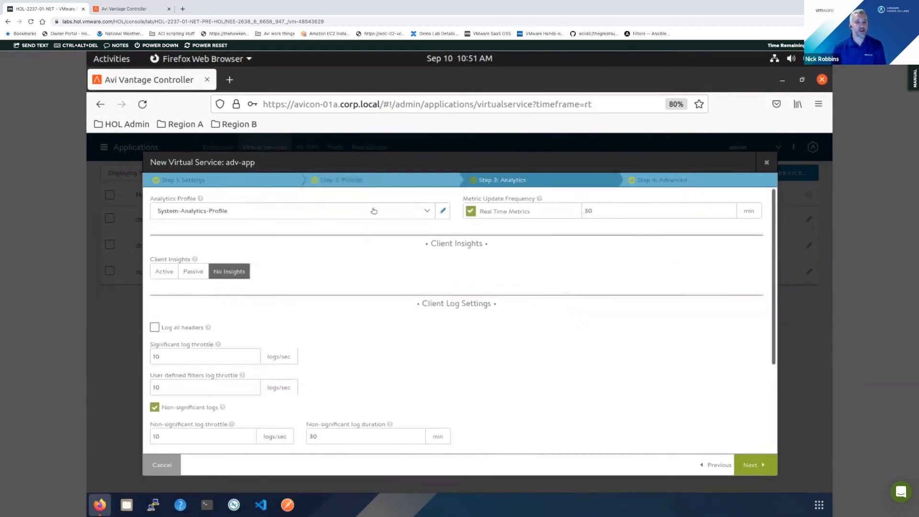
scroll(428, 392, down, 3)
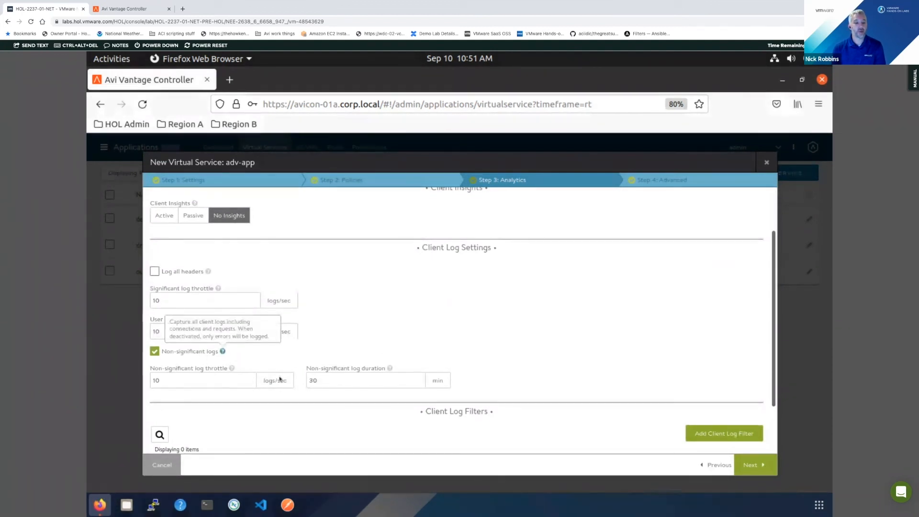
double_click(317, 379)
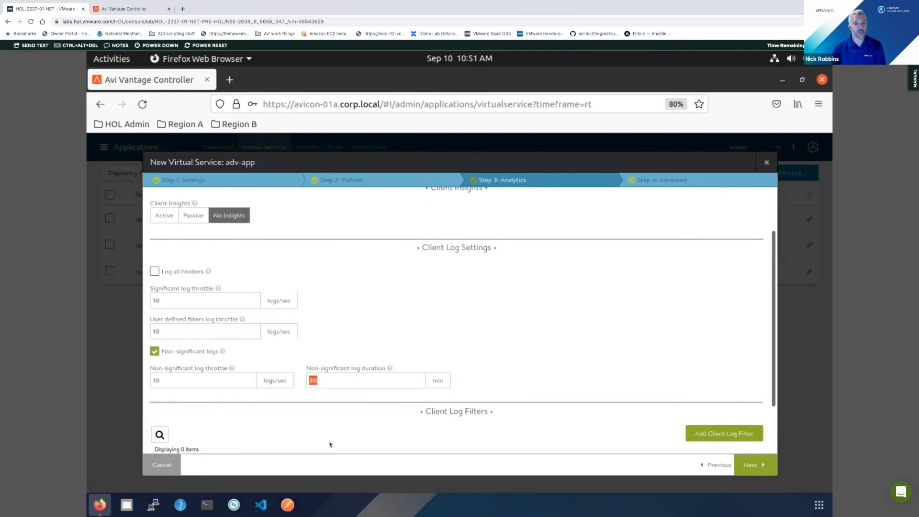
text(0)
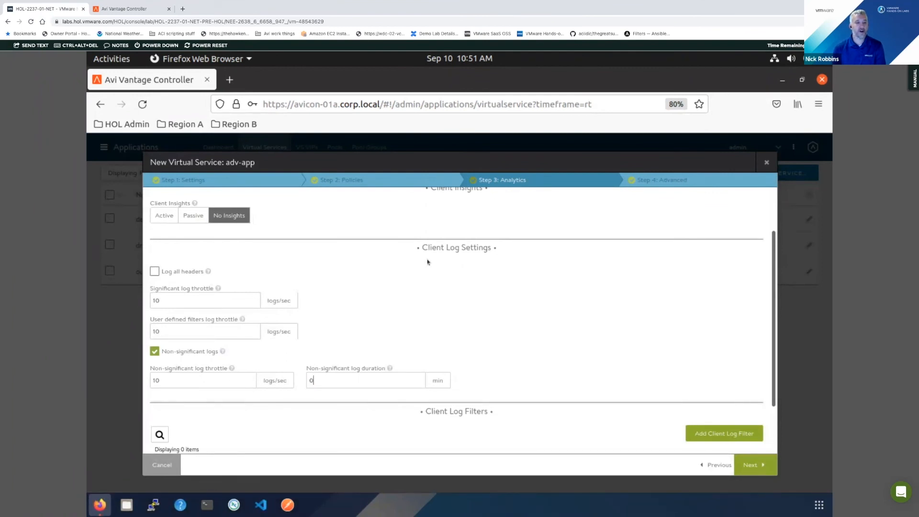
click(155, 272)
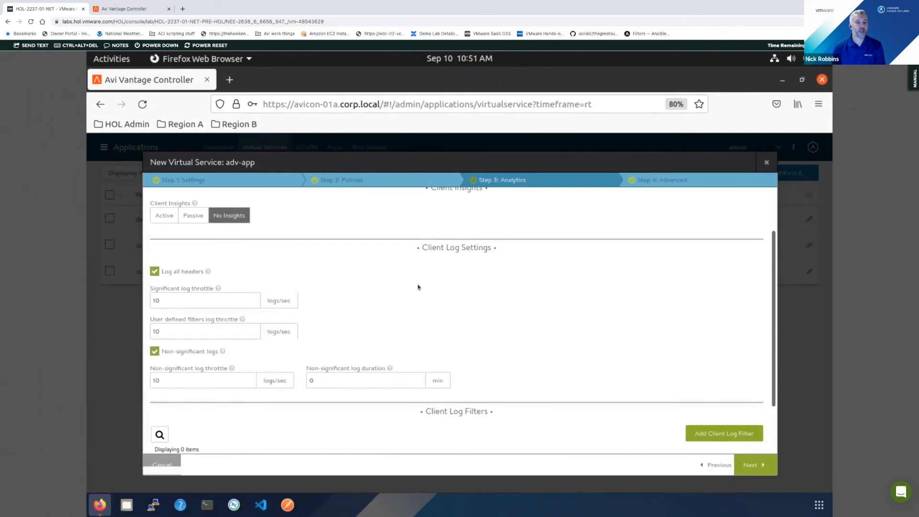
scroll(557, 324, down, 3)
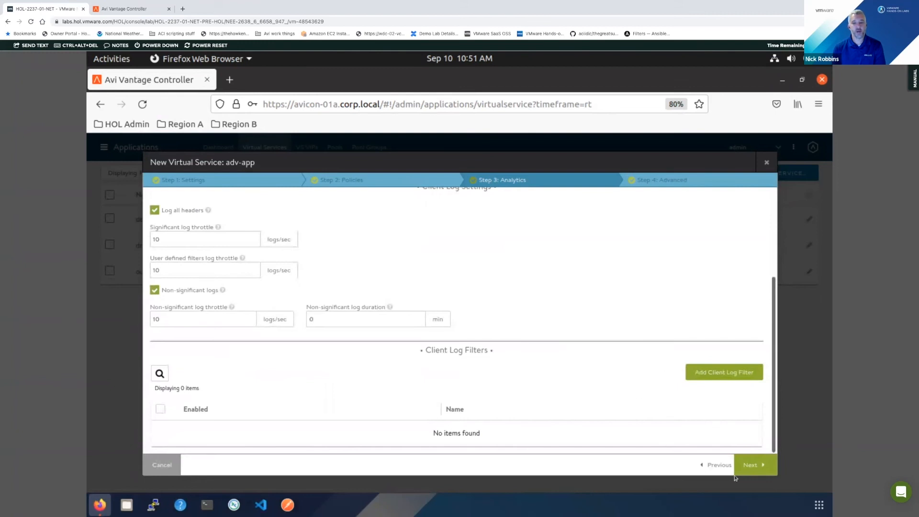
- Glance over the Advanced settings, go back to the Access policy and set it from SAML to None
click(758, 464)
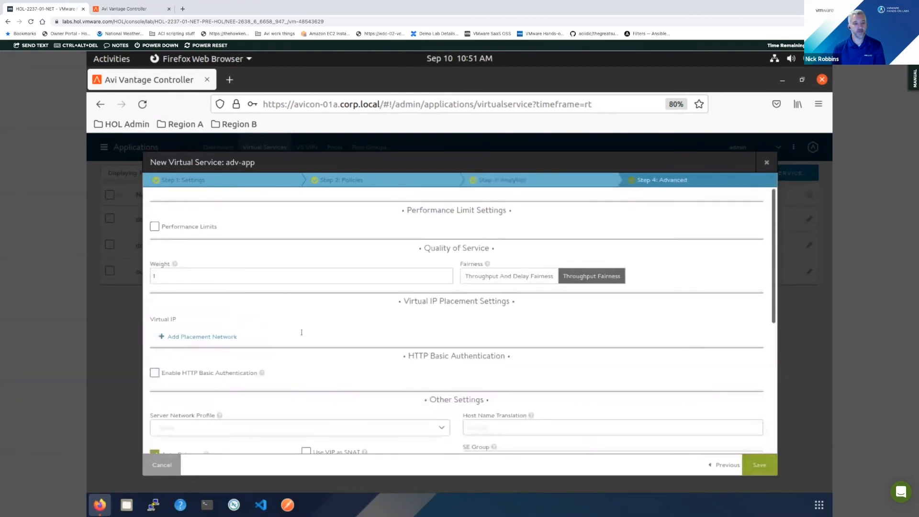
scroll(385, 295, down, 3)
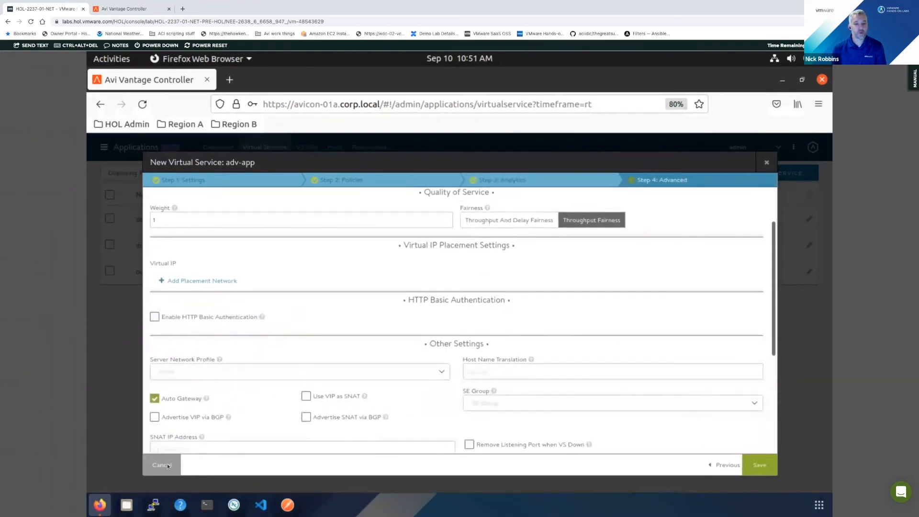
click(354, 182)
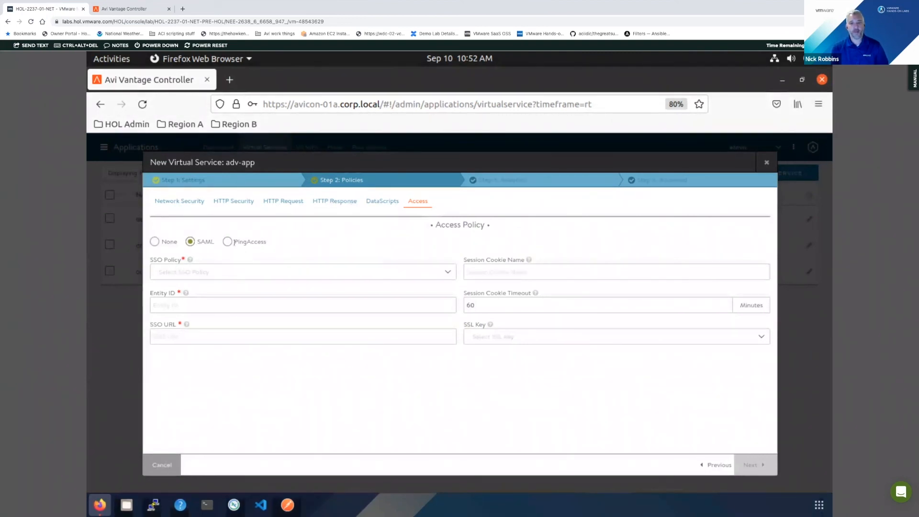
click(167, 241)
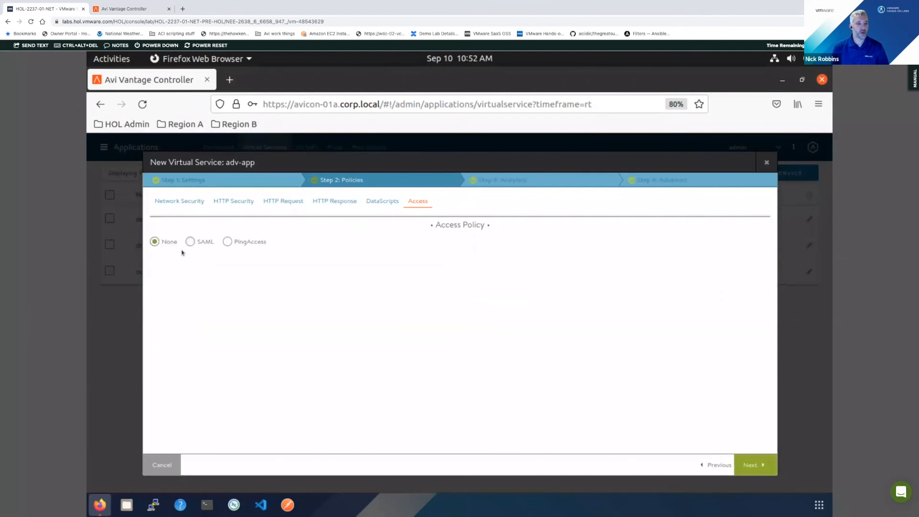
- Look through the SE Group choices in the Advanced settings without selecting one, and save the adv-app virtual service
click(677, 179)
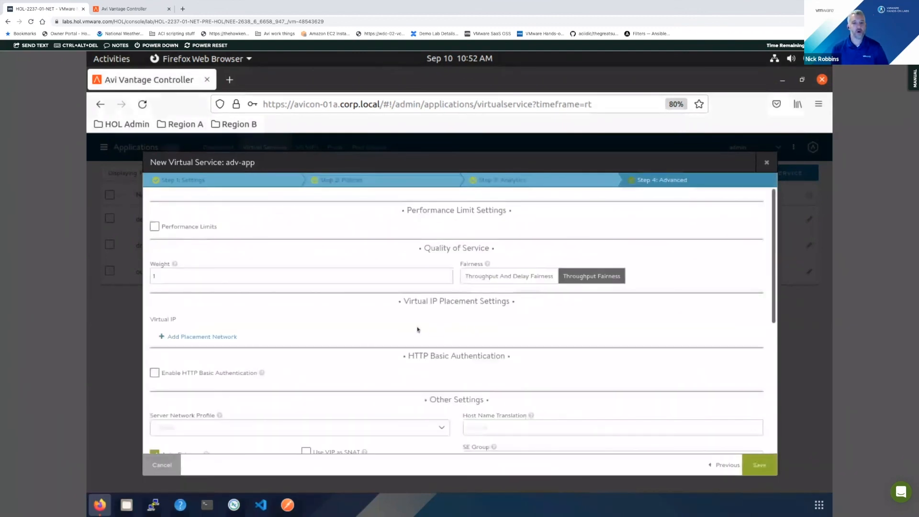
scroll(337, 348, down, 2)
scroll(337, 348, down, 4)
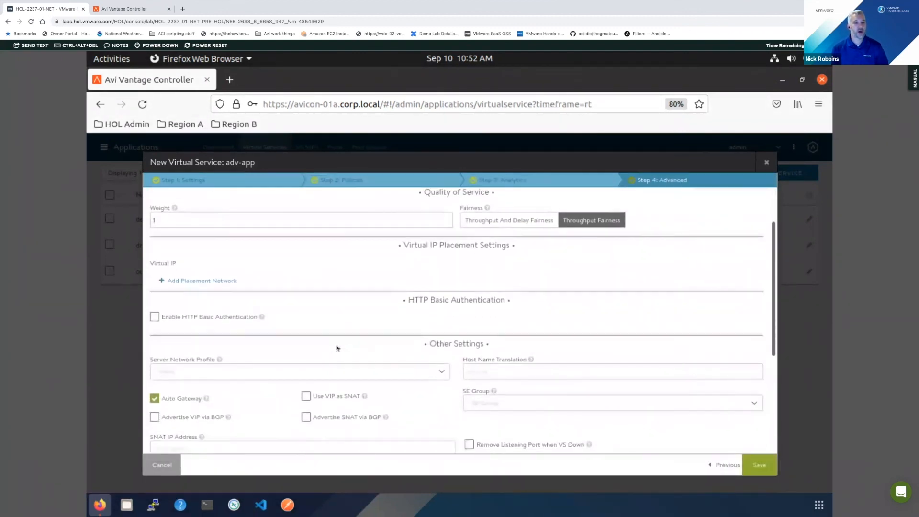
scroll(539, 366, down, 1)
click(485, 320)
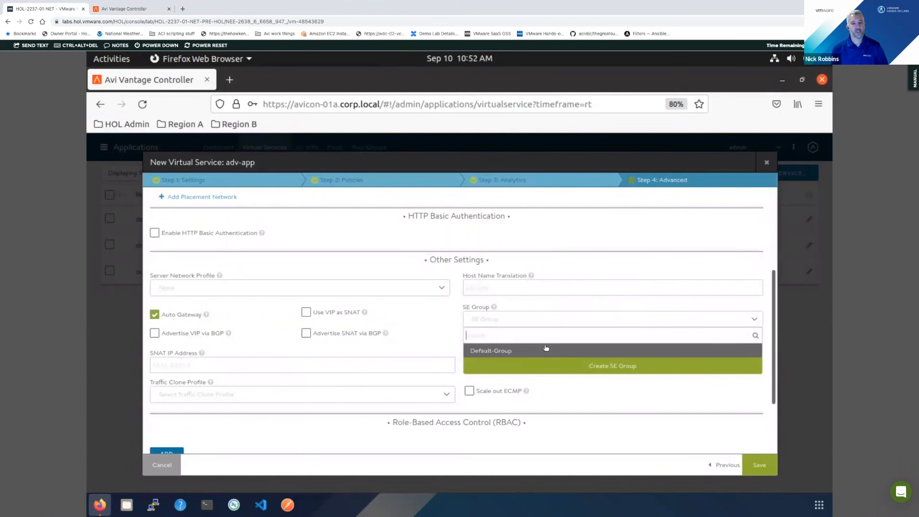
click(431, 328)
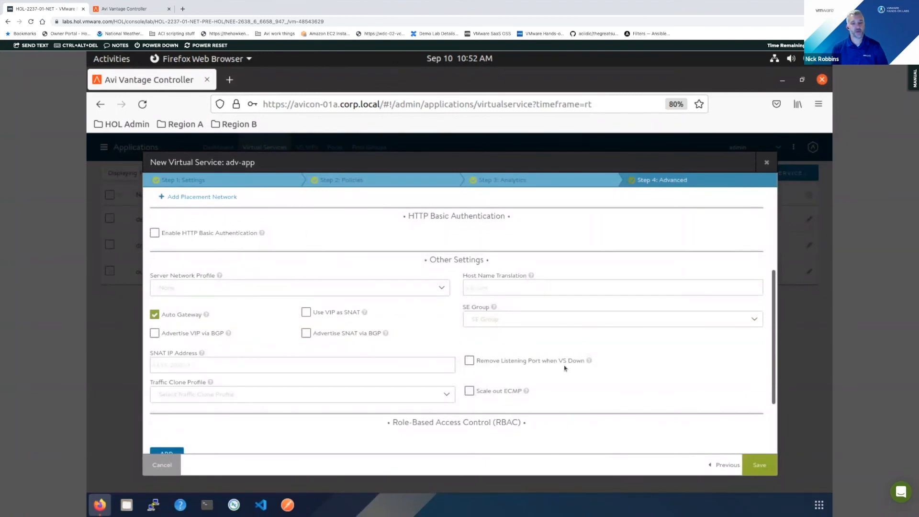
click(766, 464)
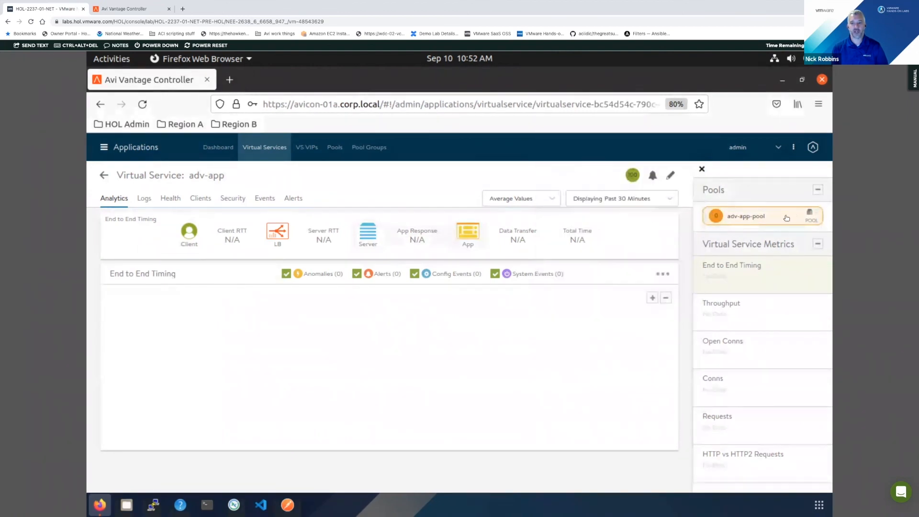
mouse_move(632, 174)
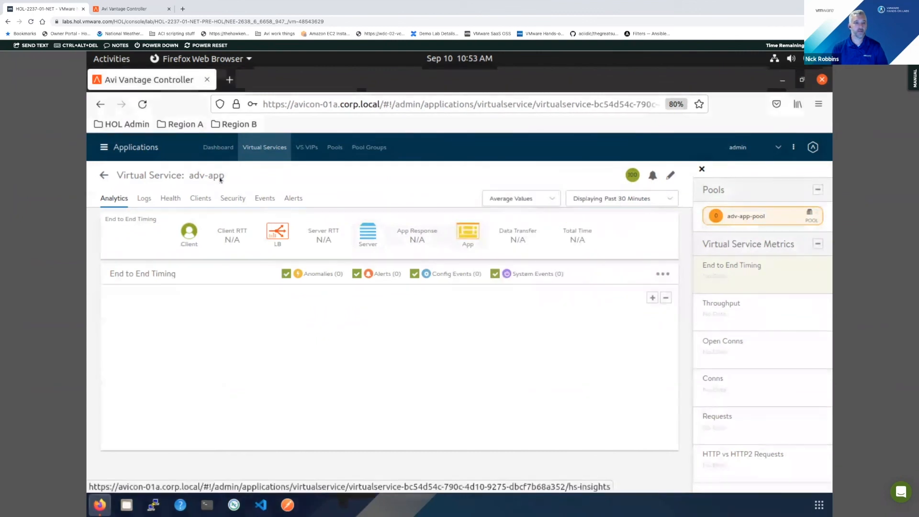
mouse_move(215, 176)
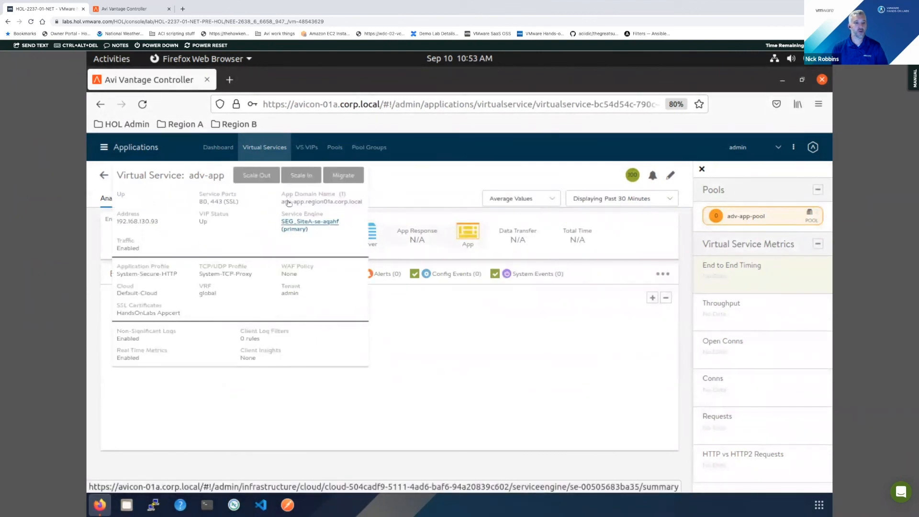
click(232, 81)
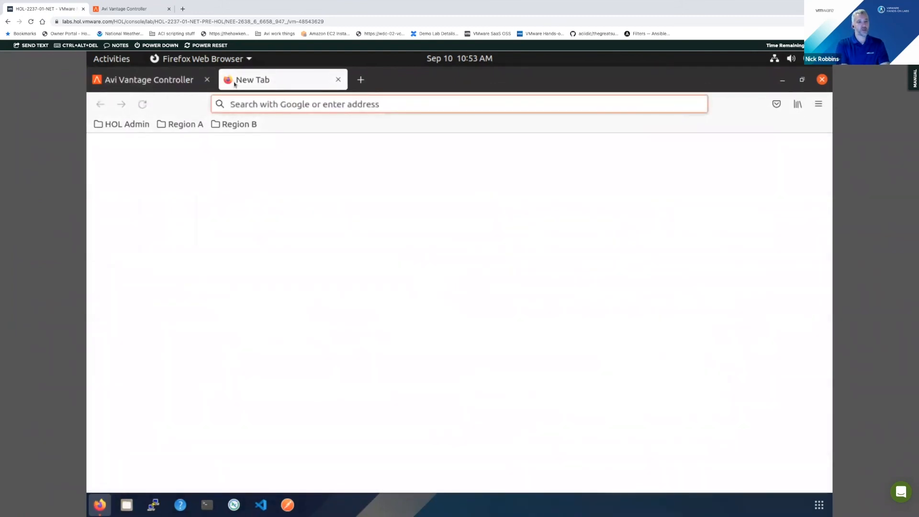
text(http:/)
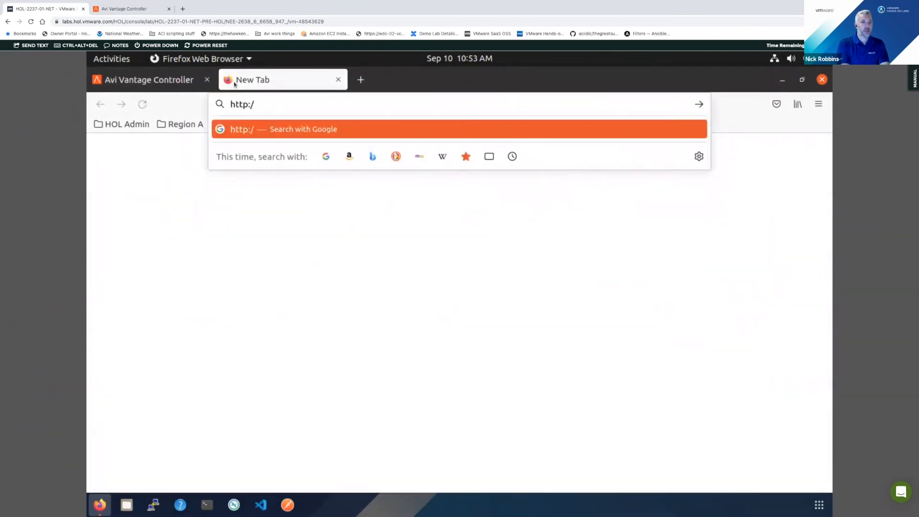
text(/adv)
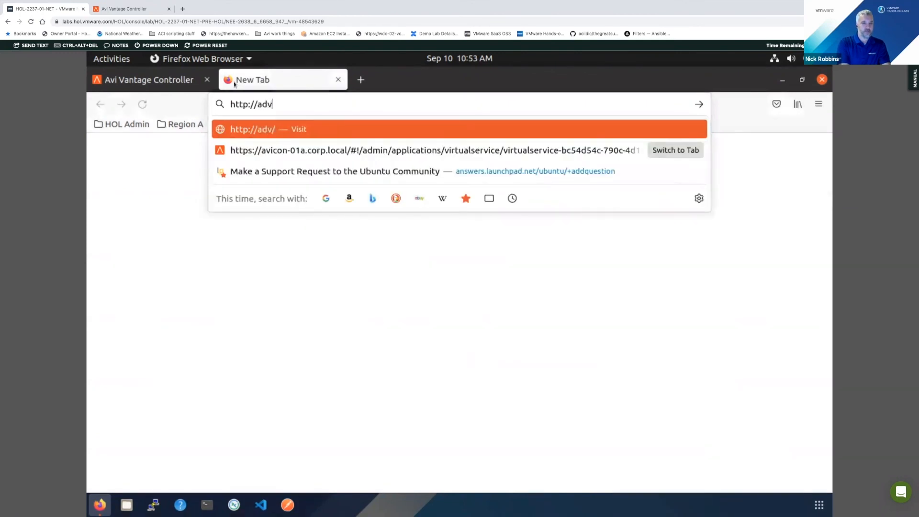
text(-app.region01)
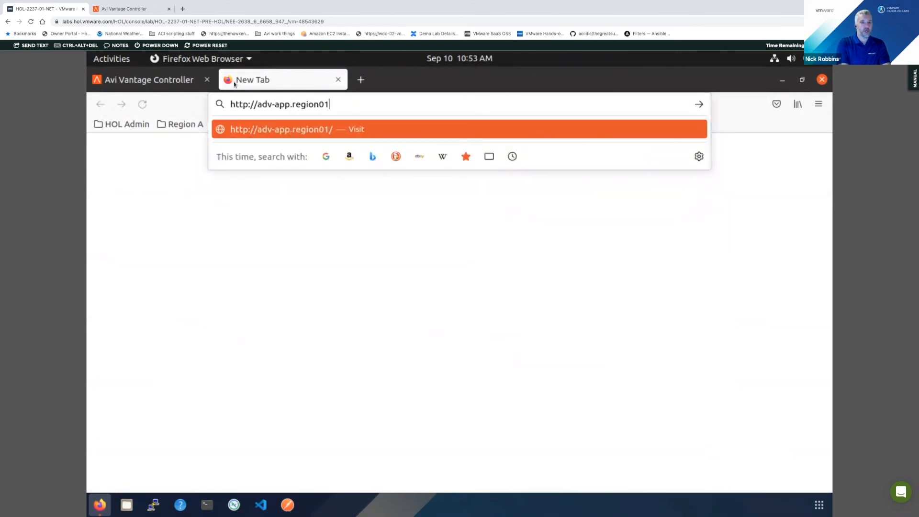
text(a.corp.local)
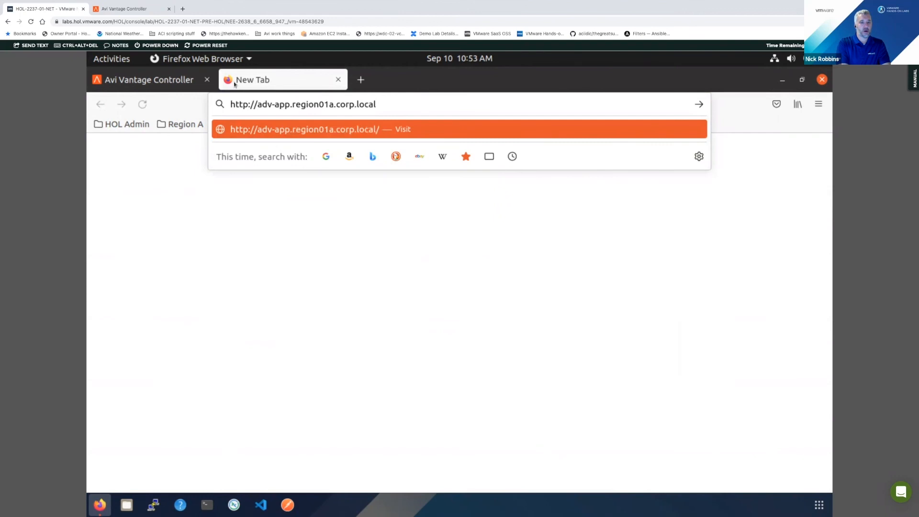
key(Return)
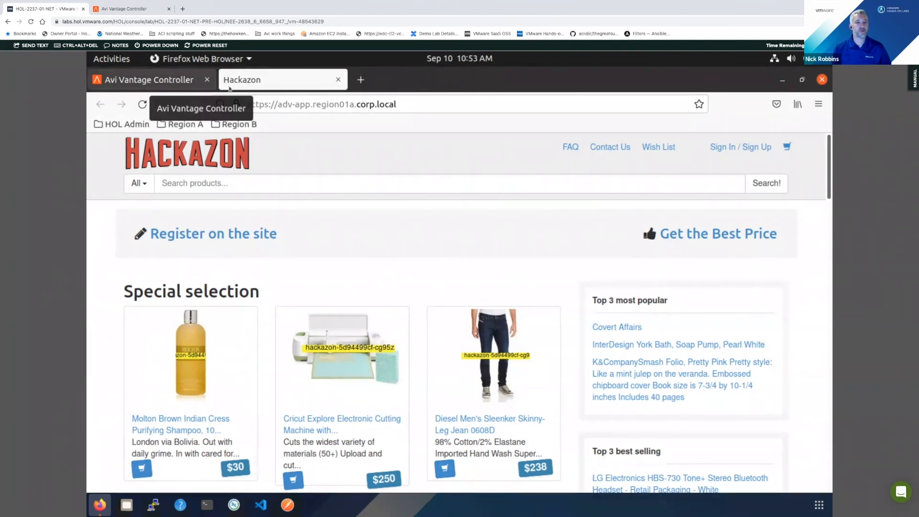
click(156, 75)
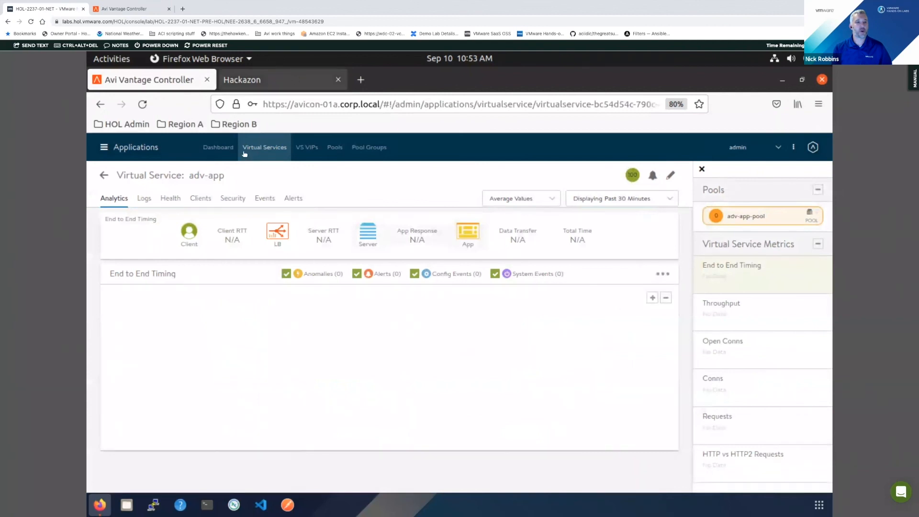
- In adv-app's logs, expand the entry for the Etude_ETR_100 product picture and examine its full request and response headers
click(144, 197)
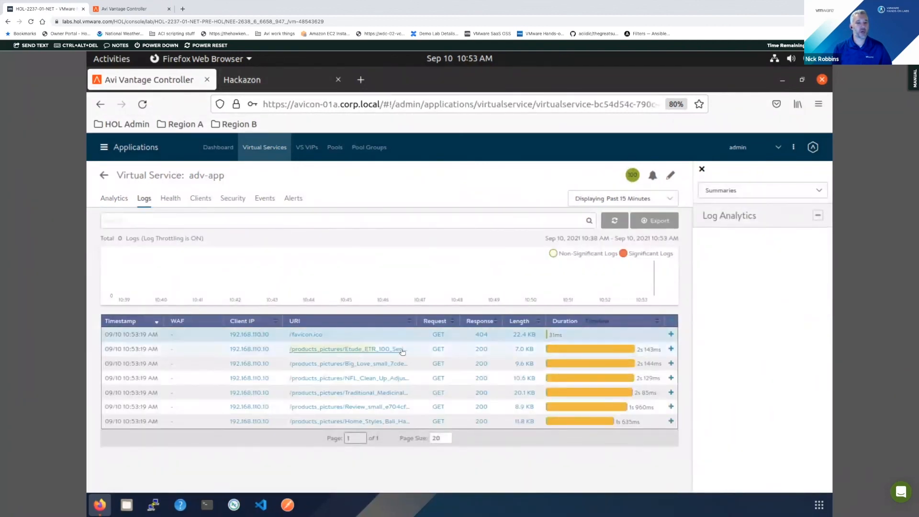
click(402, 352)
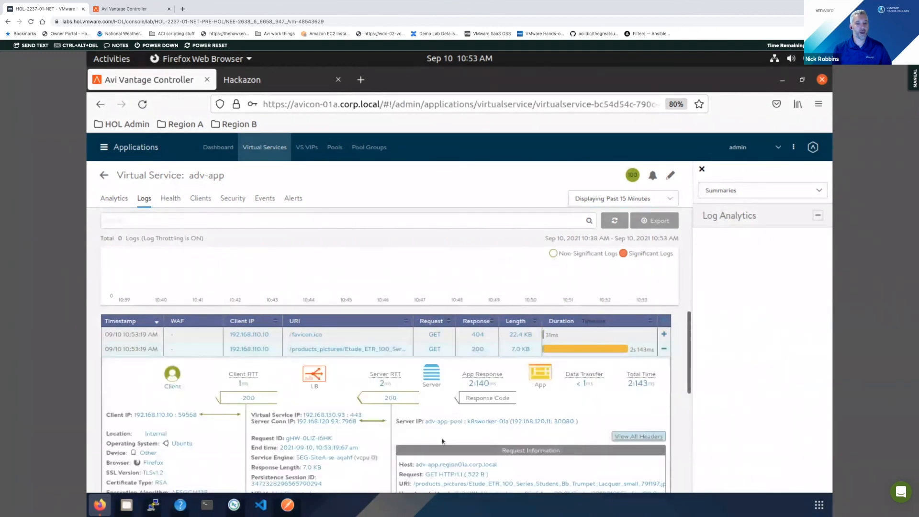
scroll(632, 419, down, 1)
click(635, 407)
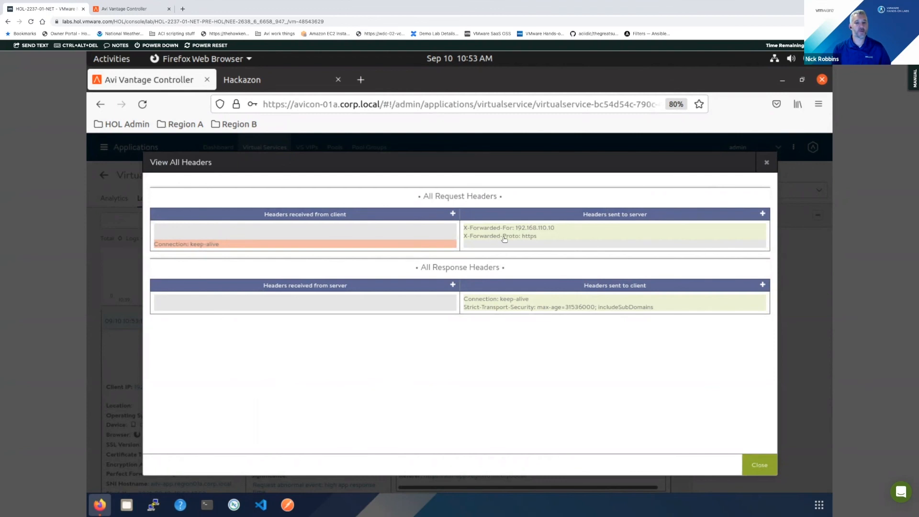
click(452, 214)
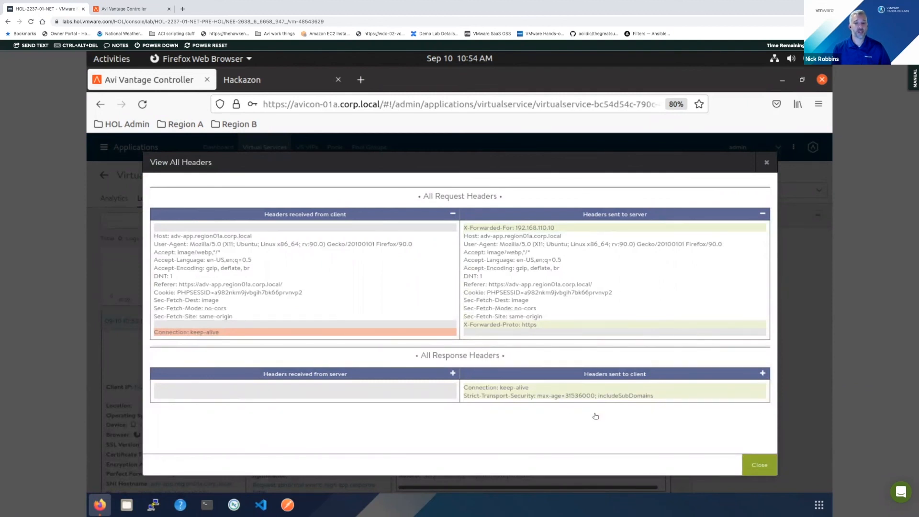
click(762, 374)
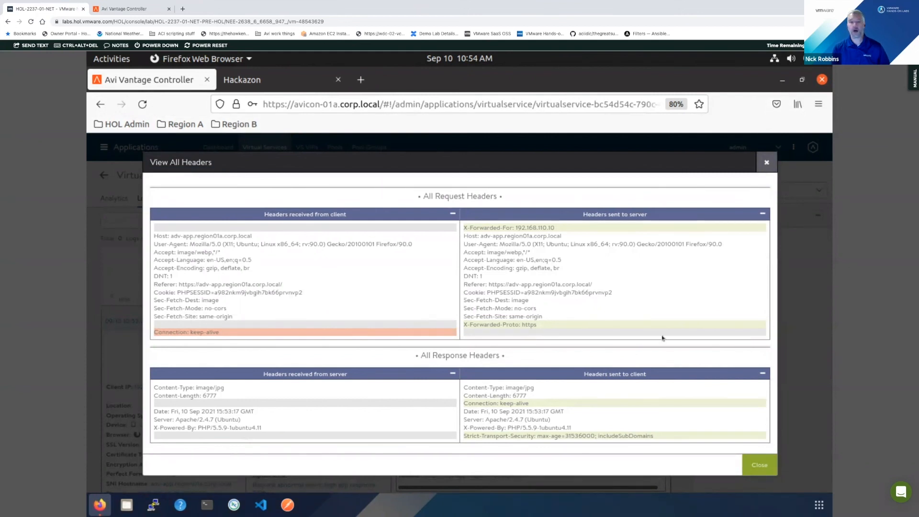
click(767, 163)
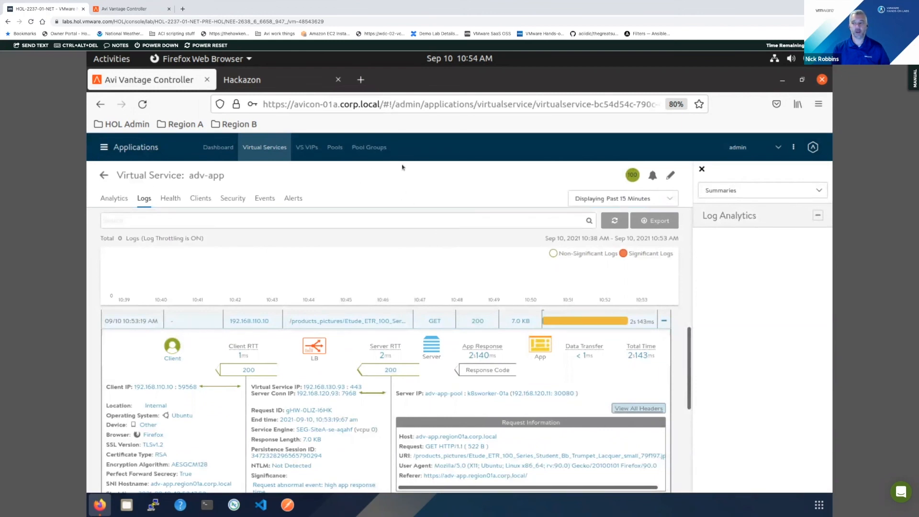
- Scale out adv-app's VIP address 192.168.130.93, leaving the additional Service Engine on automatic selection
mouse_move(208, 180)
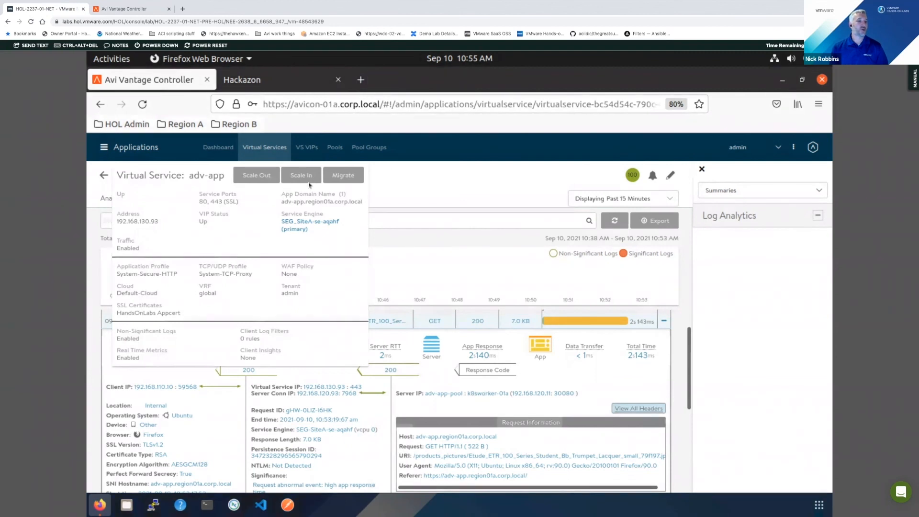
click(260, 177)
click(388, 277)
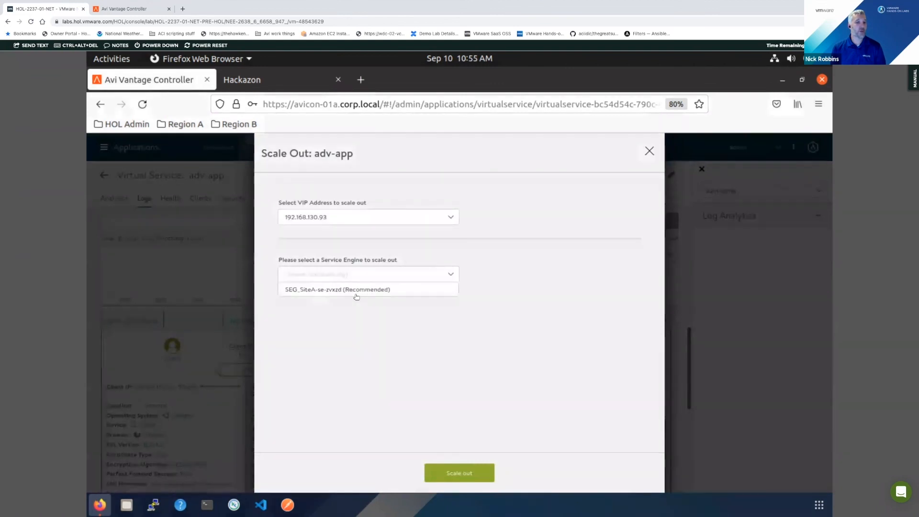
click(520, 269)
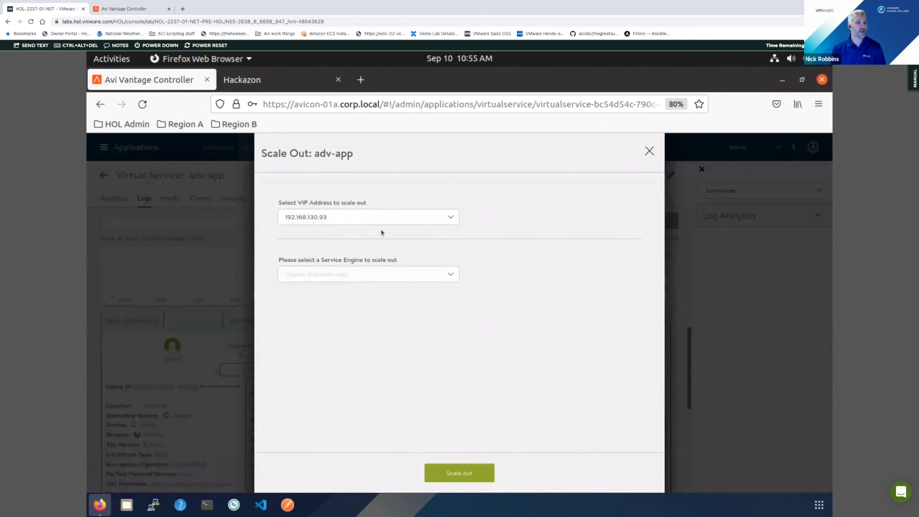
click(454, 473)
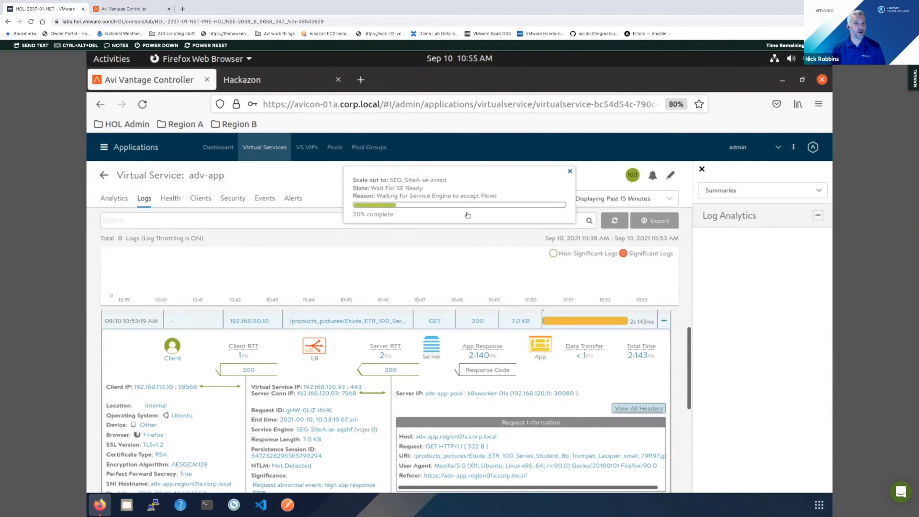
mouse_move(220, 180)
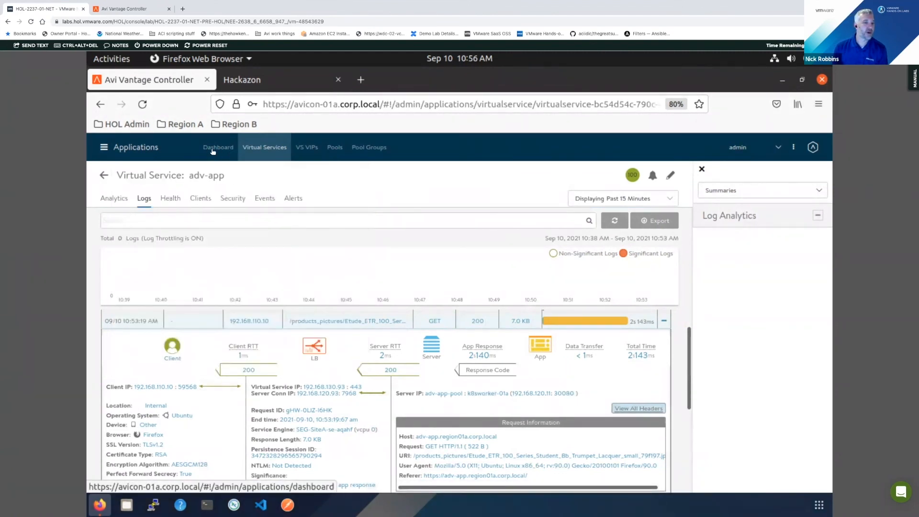
- Go to the our-basic-service virtual service and start a migration for it
click(241, 149)
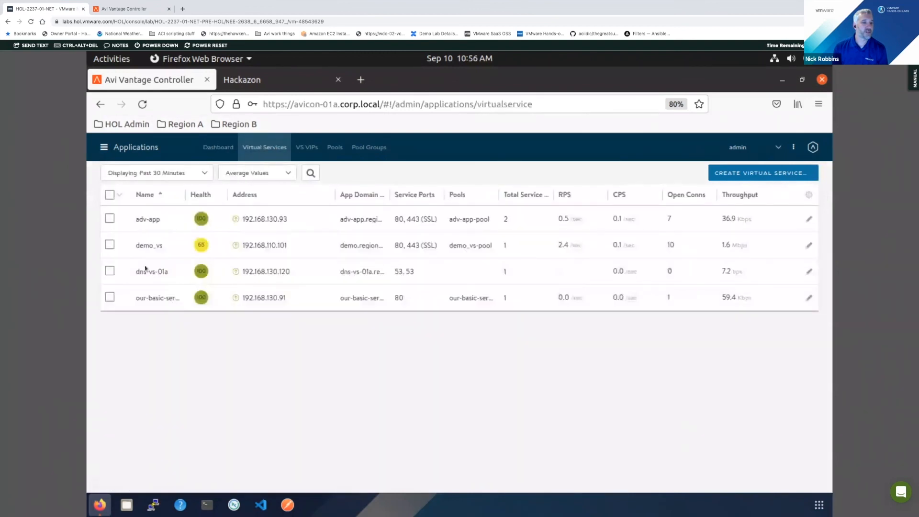
click(153, 298)
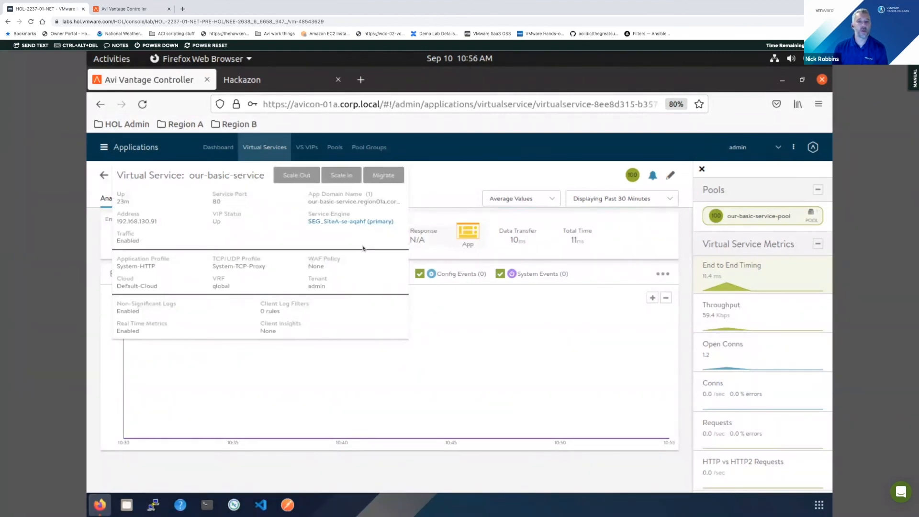
click(387, 175)
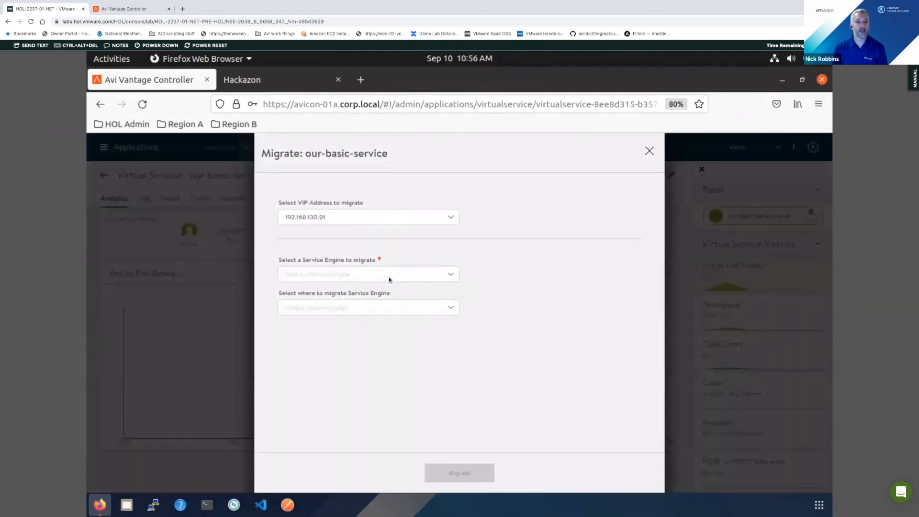
- Look through the source and destination Service Engine choices for the our-basic-service migration without selecting one
click(416, 268)
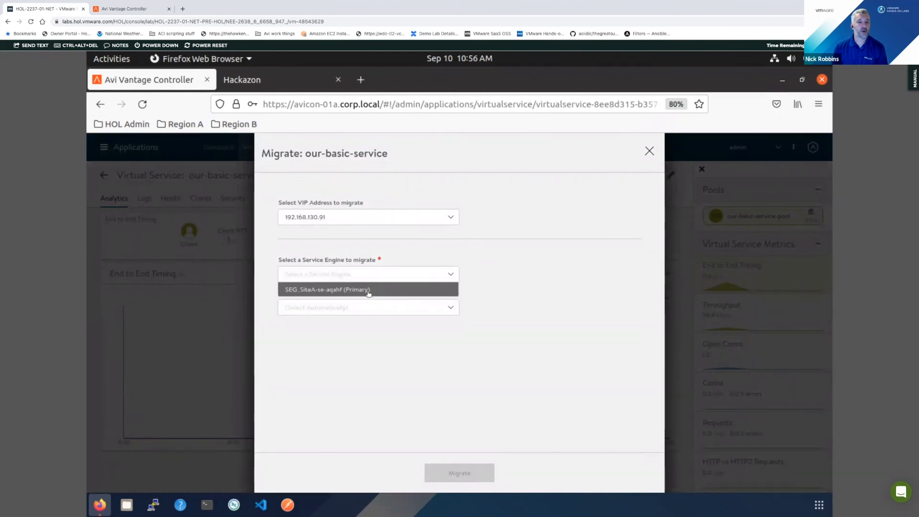
click(600, 239)
click(444, 308)
click(499, 295)
click(440, 278)
click(415, 310)
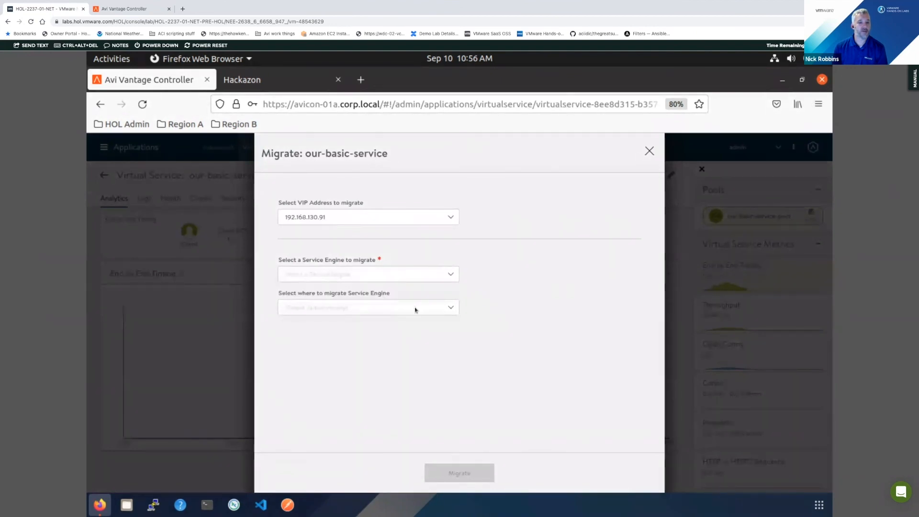
click(415, 310)
click(505, 294)
- Migrate our-basic-service from Service Engine SEG_SiteA-se-aqahf (Primary), leaving the destination on automatic selection
click(351, 275)
click(338, 290)
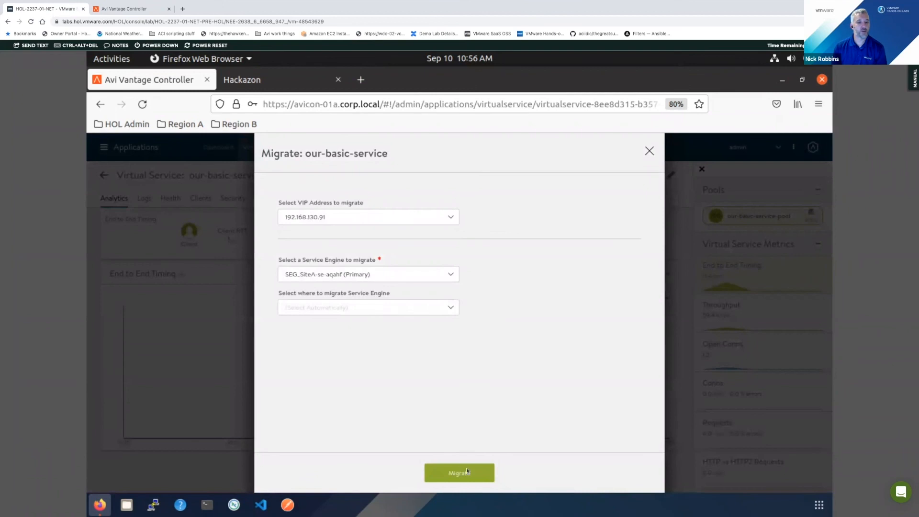
click(453, 471)
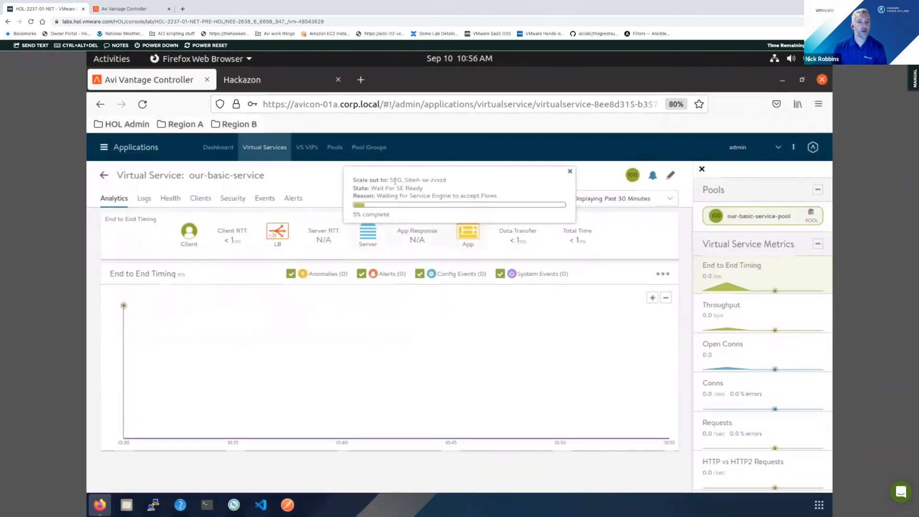